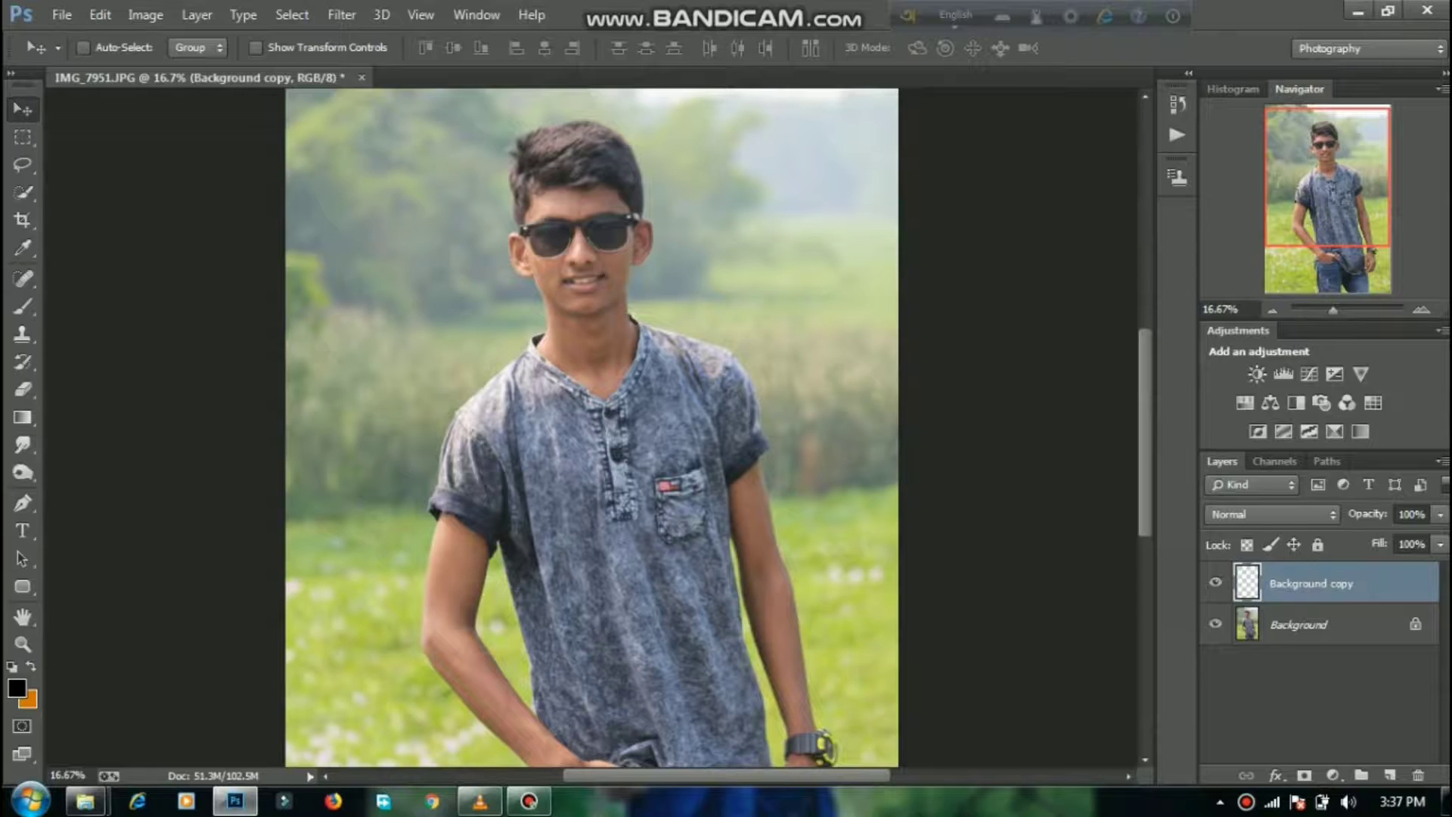
left_click(342, 14)
left_click(378, 38)
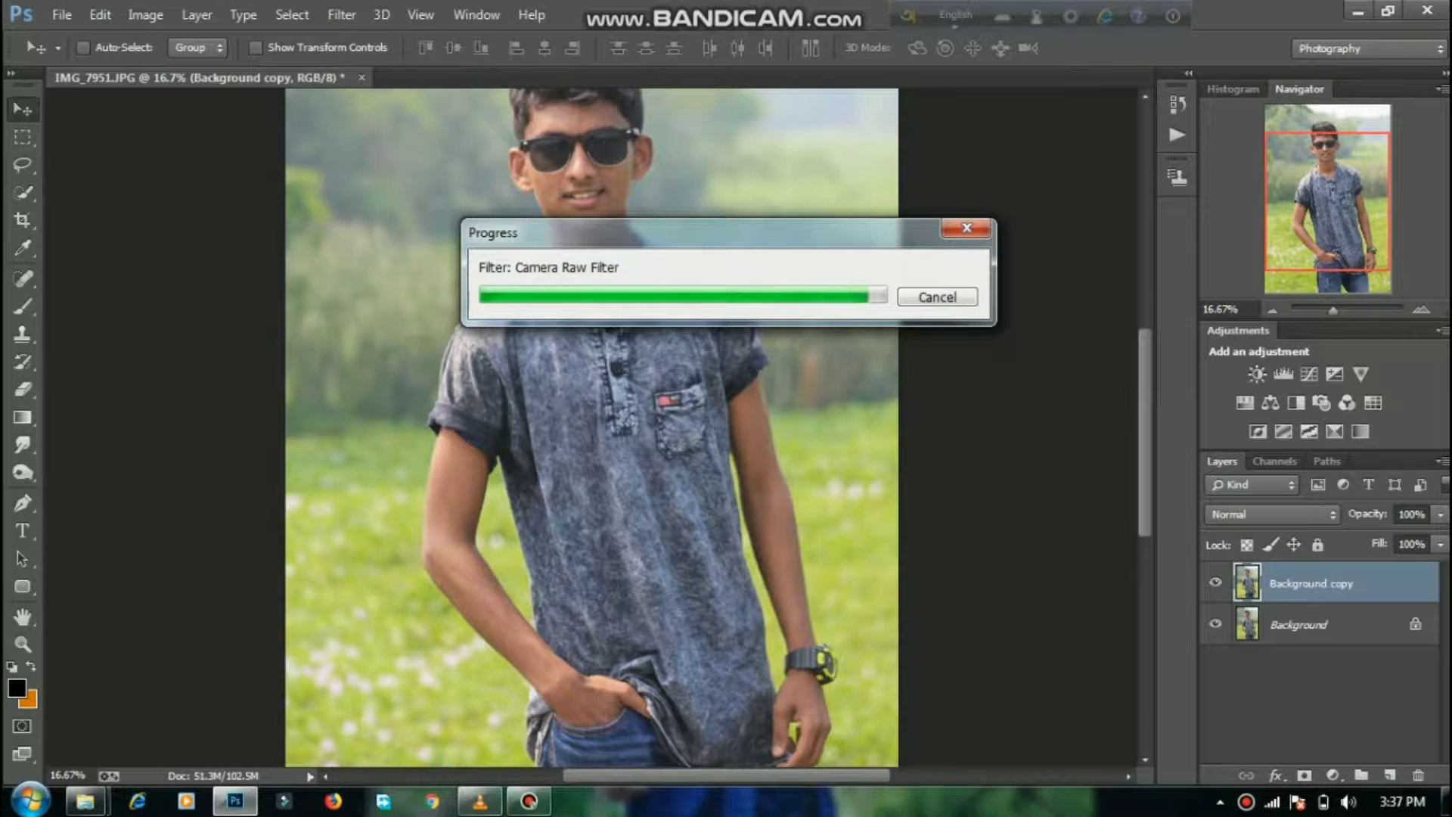
left_click(342, 14)
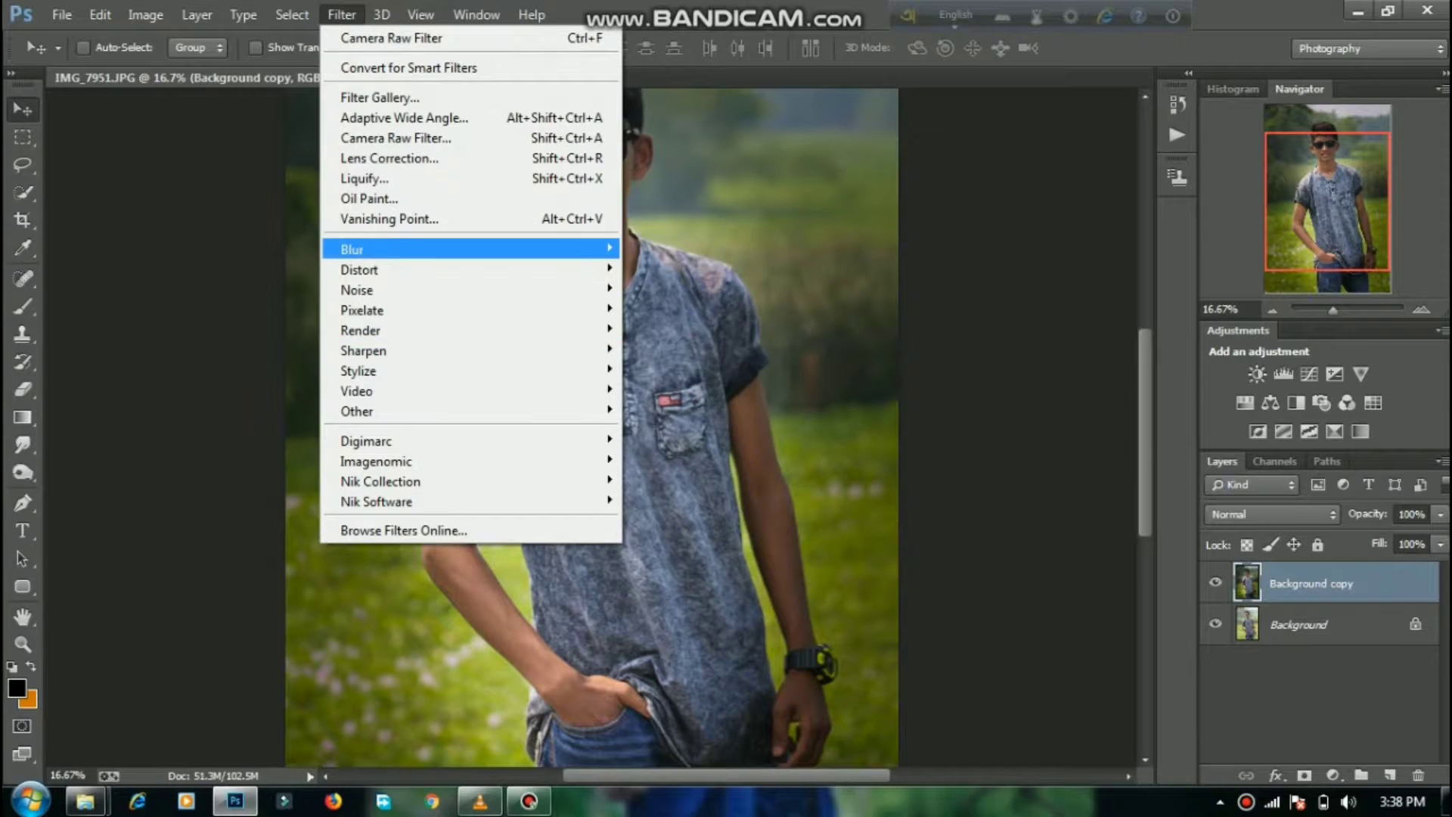
mouse_move(352, 250)
left_click(680, 399)
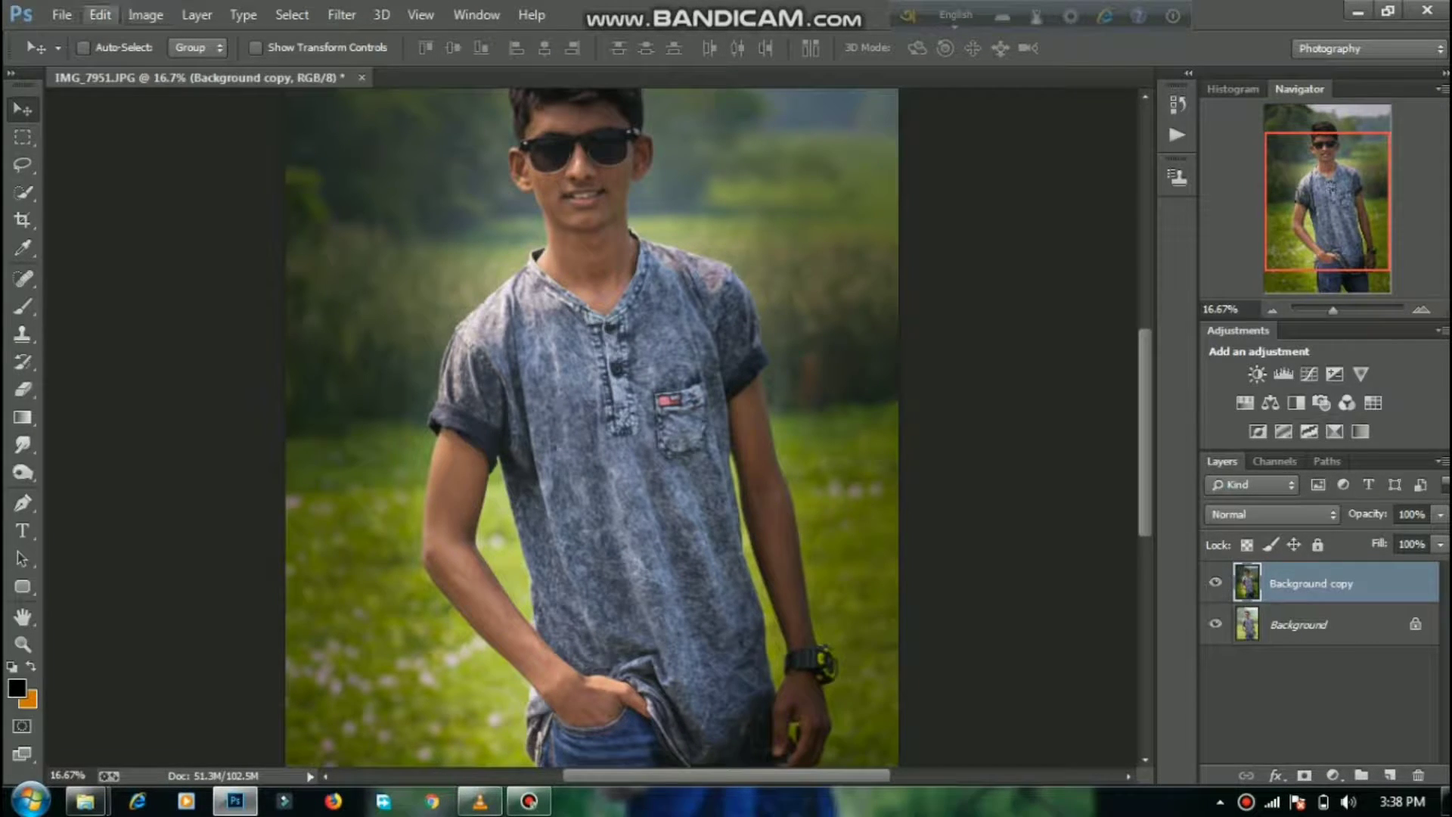
left_click(100, 14)
left_click(182, 54)
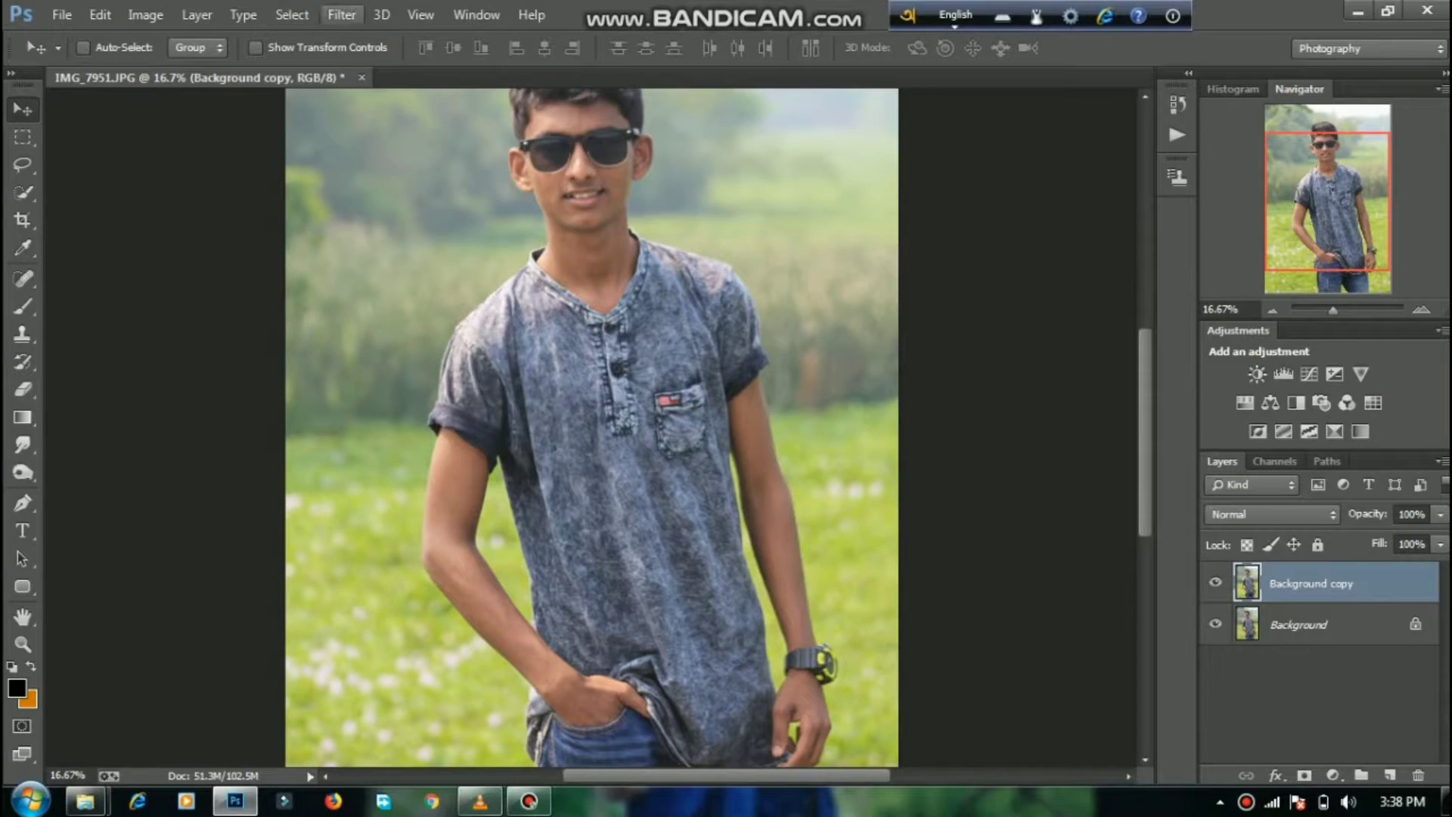
Step: Open the Camera Raw Filter for the Background copy layer and lower the white balance temperature slightly
left_click(342, 14)
left_click(395, 137)
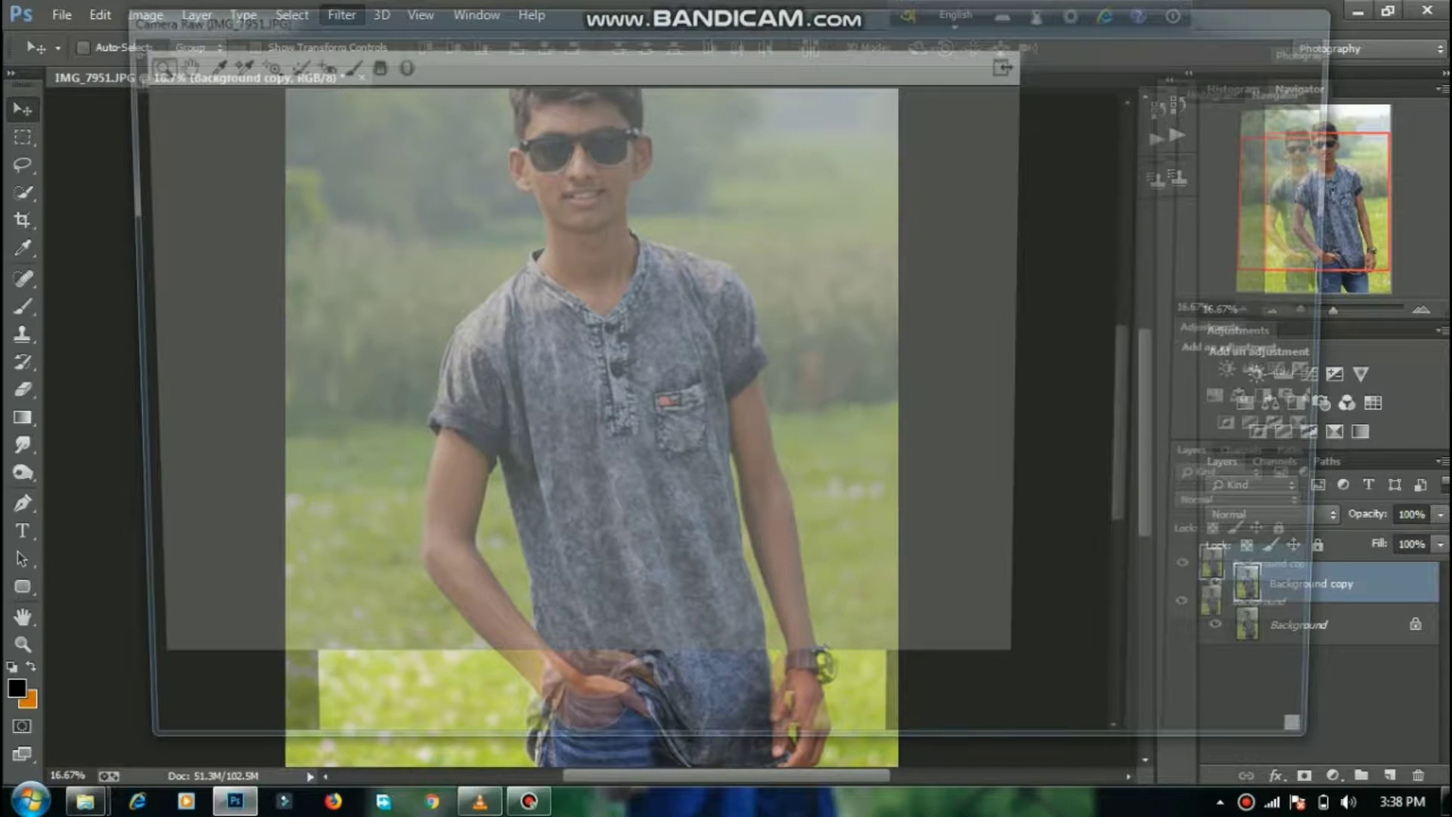
key("Down")
key("Down")
key("Down")
key("Down")
key("Down")
key("Down")
key("Down")
key("Down")
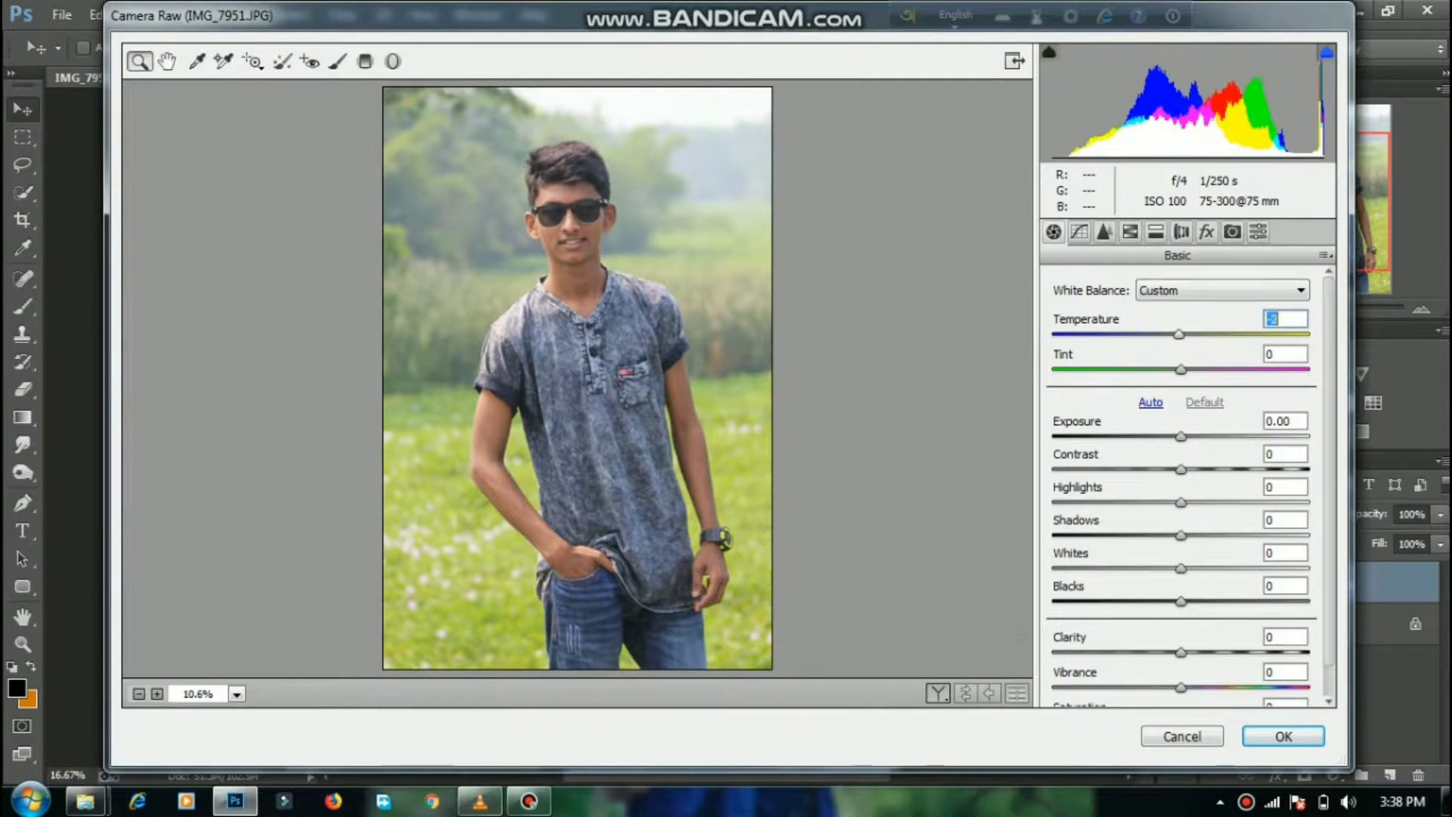
Step: Brighten the photo with the basic exposure and tone settings, and lower the clarity slightly
left_click_drag(1181, 436, 1211, 601)
left_click(1180, 502)
mouse_move(1180, 652)
left_mouse_down()
mouse_move(1201, 652)
mouse_move(1168, 652)
left_mouse_up()
Step: Set the sharpening amount to 42 and the luminance noise reduction to 27
left_click(1104, 231)
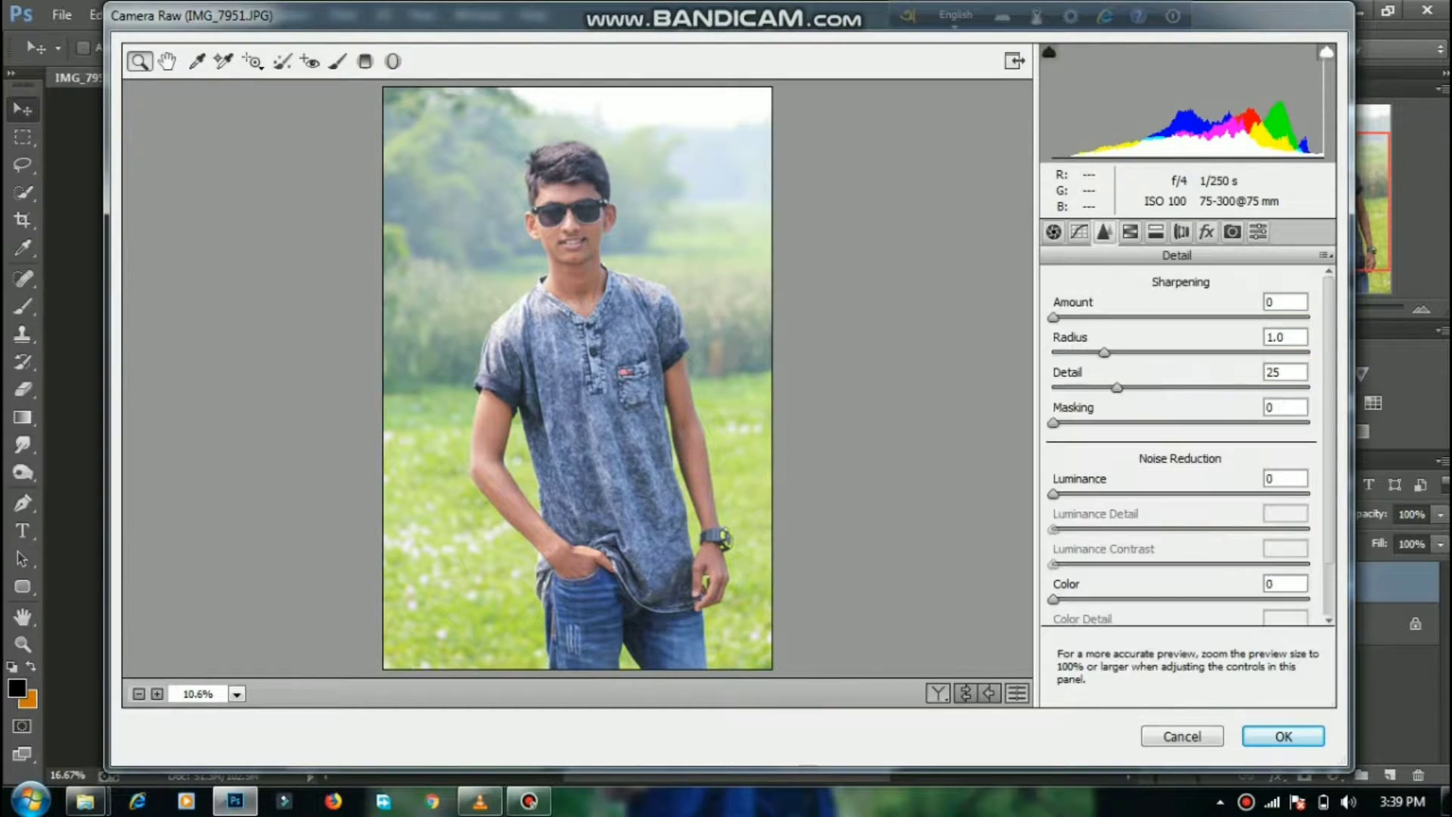
left_click(1125, 318)
left_click(1122, 493)
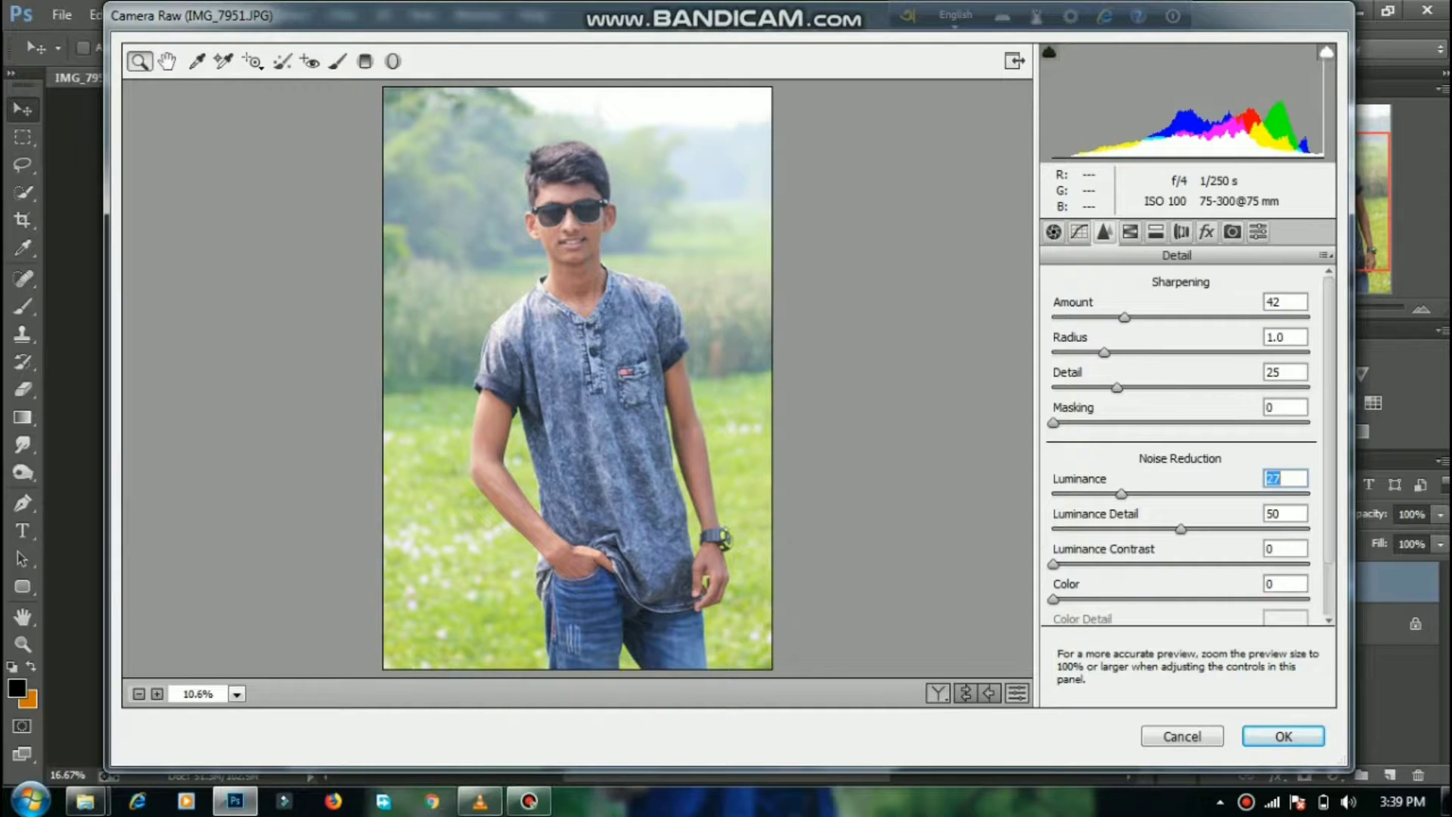
Step: Set the HSL saturation to +16 for Aquas, +100 for Blues and +49 for Purples
left_click(1130, 231)
left_click(1112, 314)
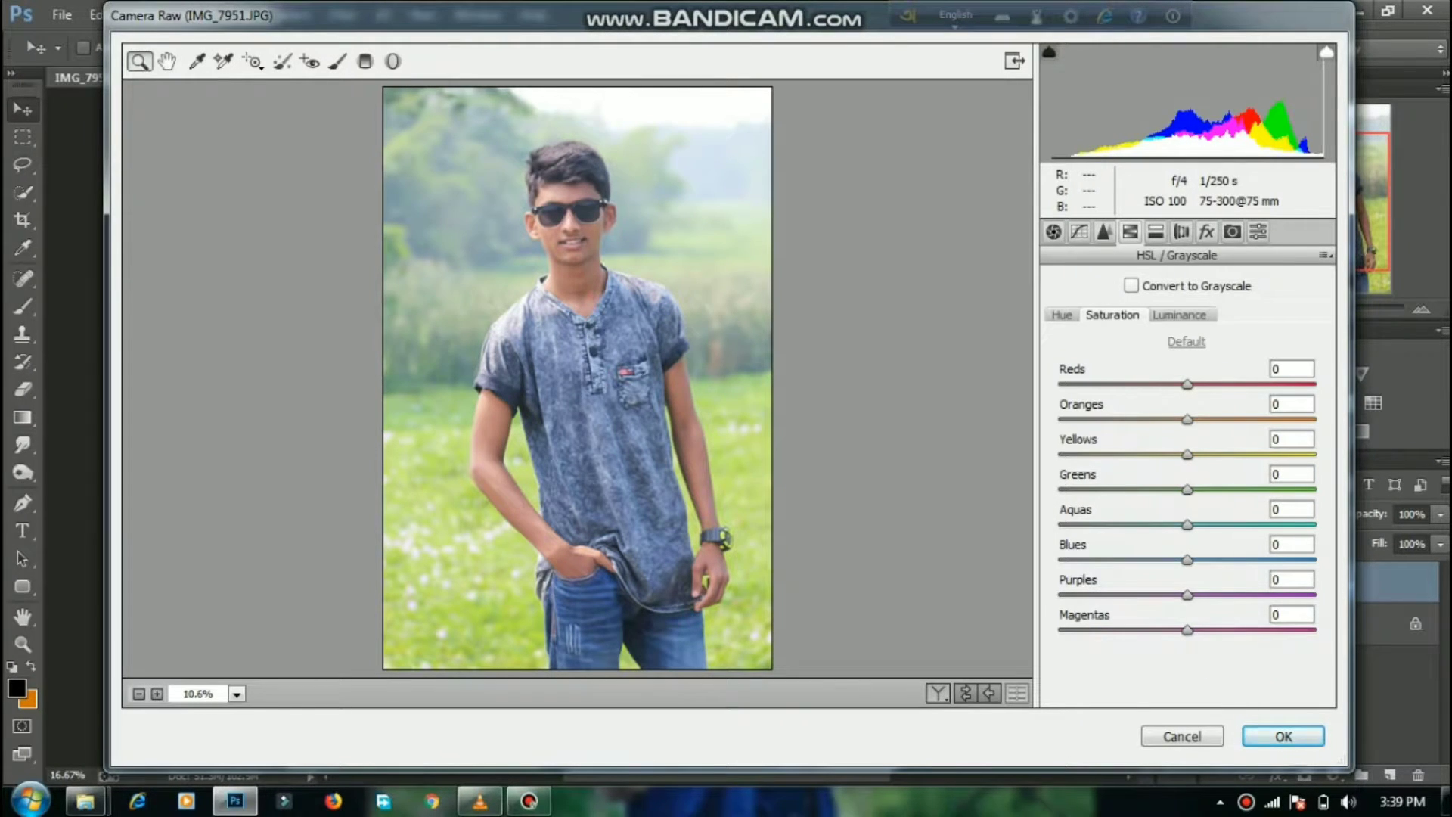
left_click(1151, 524)
left_click_drag(1111, 524, 1315, 560)
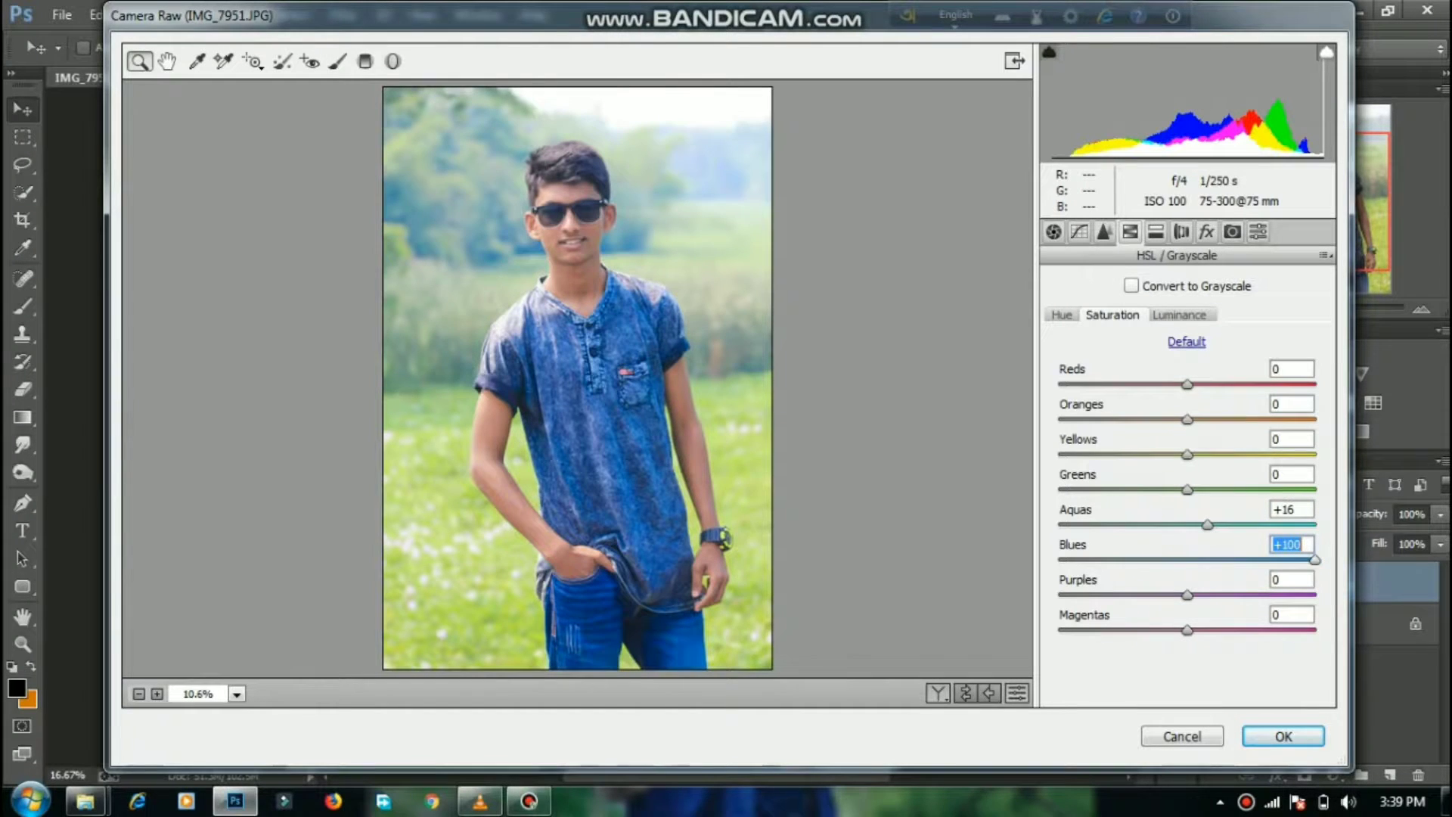
left_click_drag(1187, 595, 1228, 594)
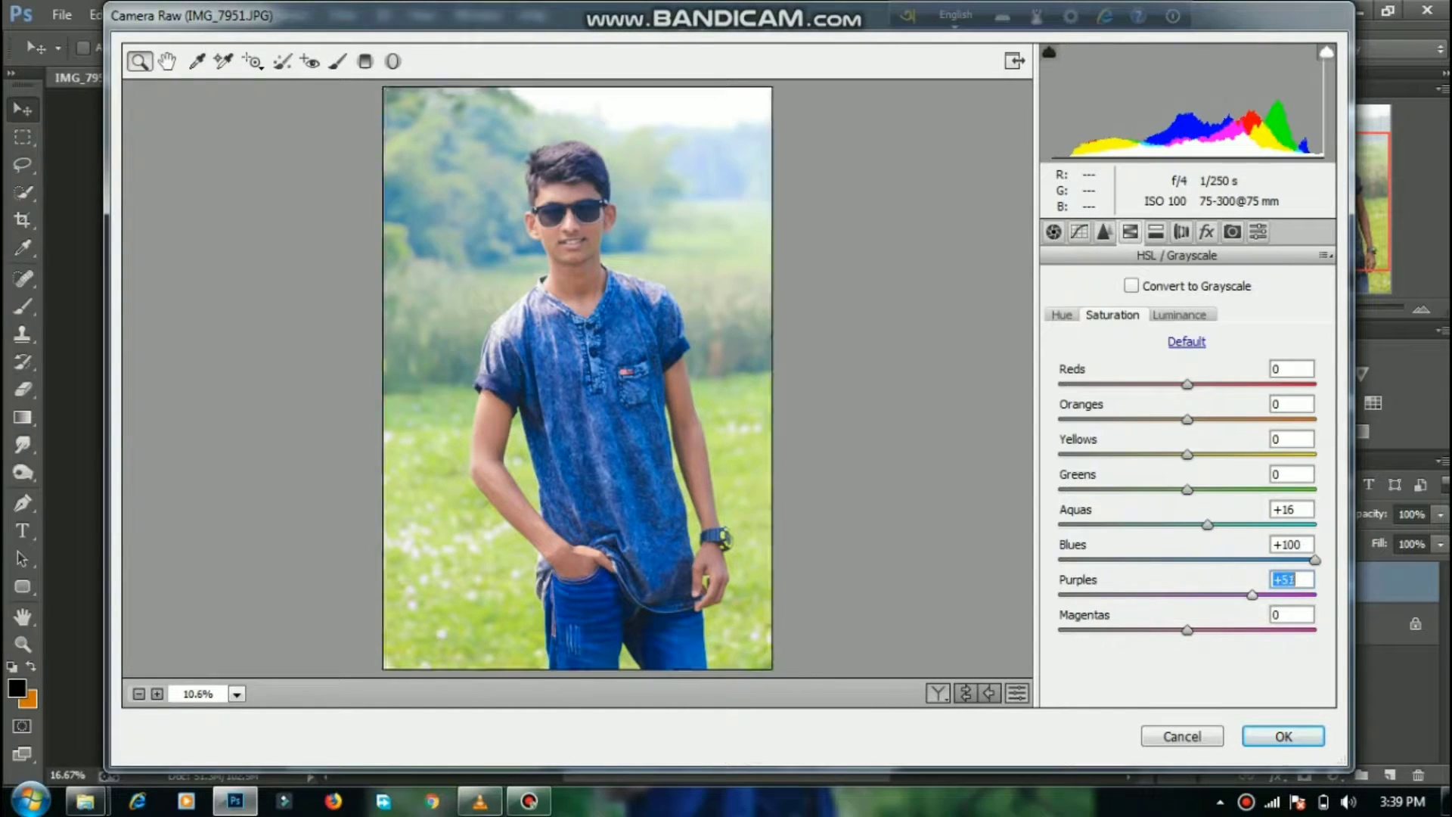
Step: Set the HSL luminance of Oranges to +13
left_click(1180, 315)
mouse_move(1187, 419)
left_mouse_down()
mouse_move(1305, 419)
mouse_move(1211, 419)
left_mouse_up()
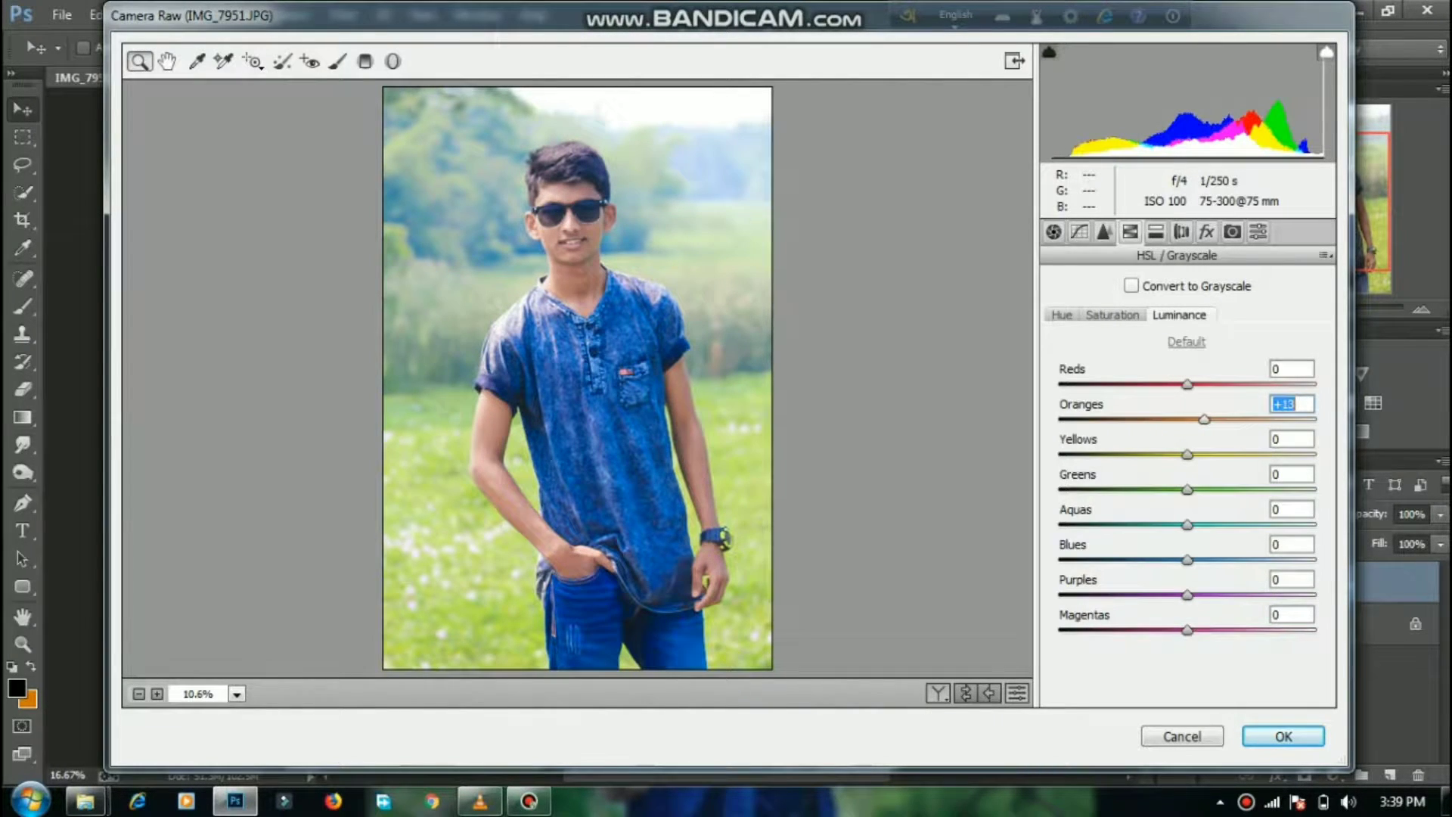
left_click(1155, 233)
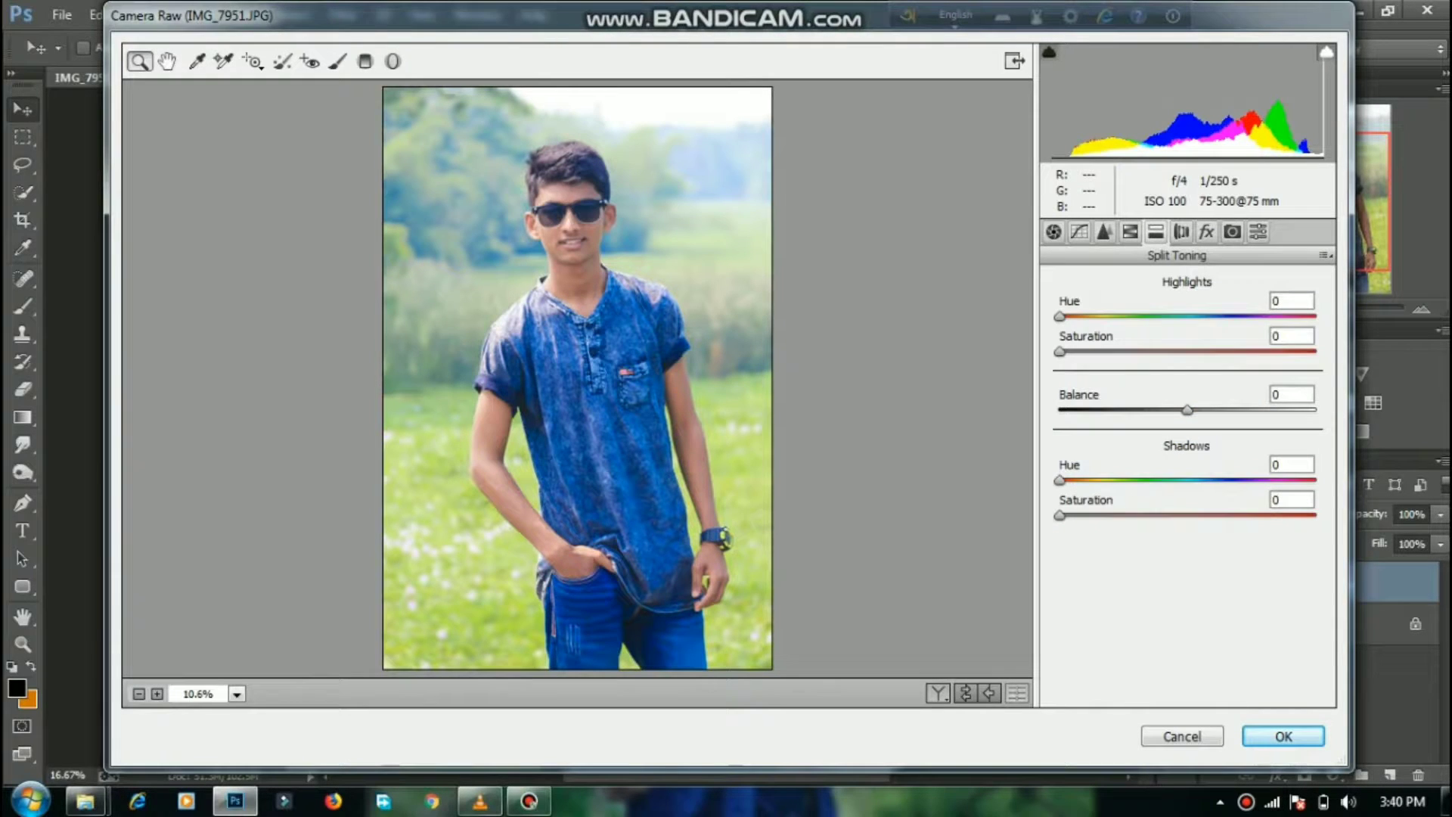
left_click(1130, 232)
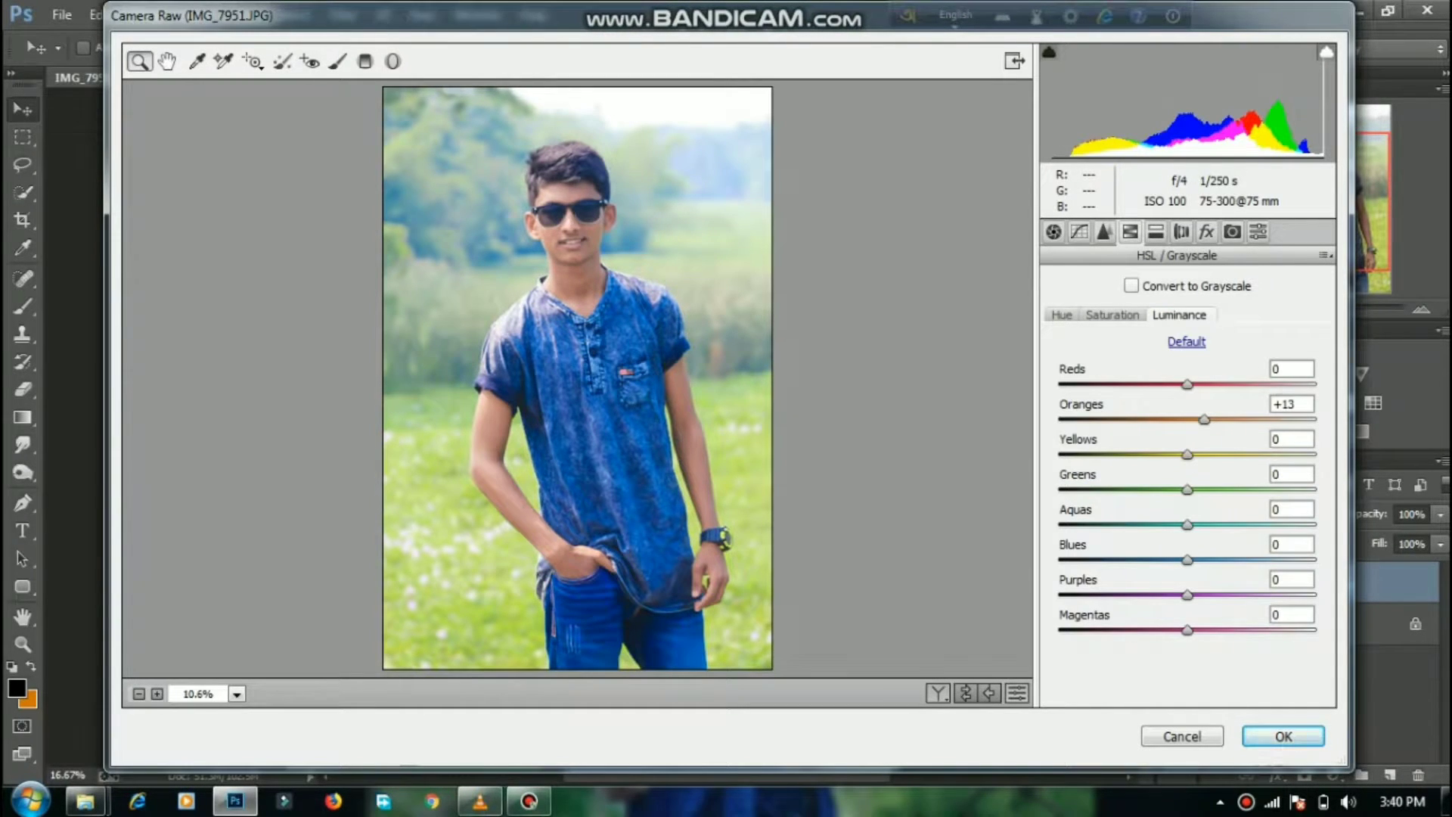
Step: Shift the HSL hue of Blues to +7 and Purples to -13, and apply the Camera Raw Filter
left_click(1112, 316)
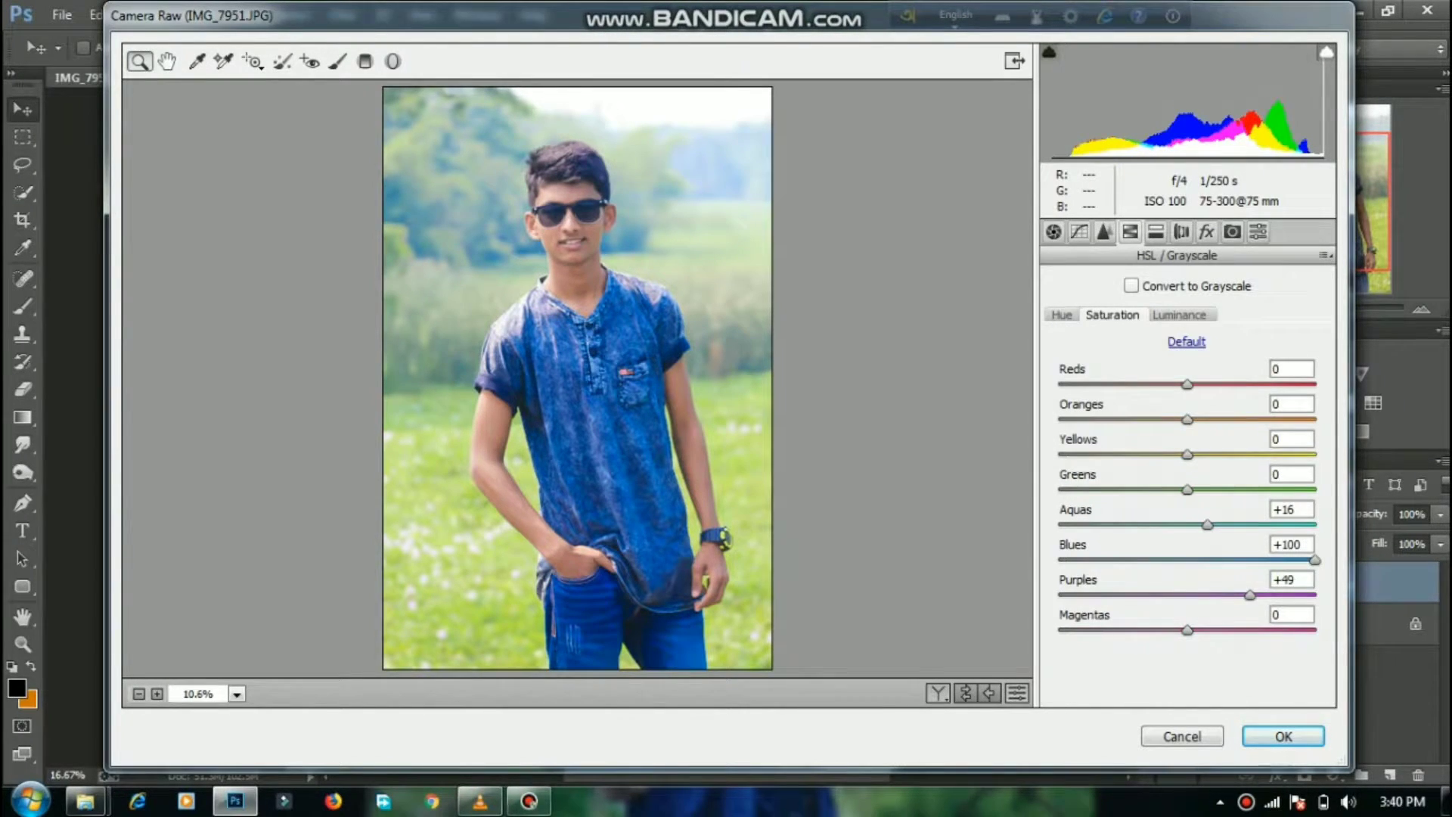
left_click(1062, 315)
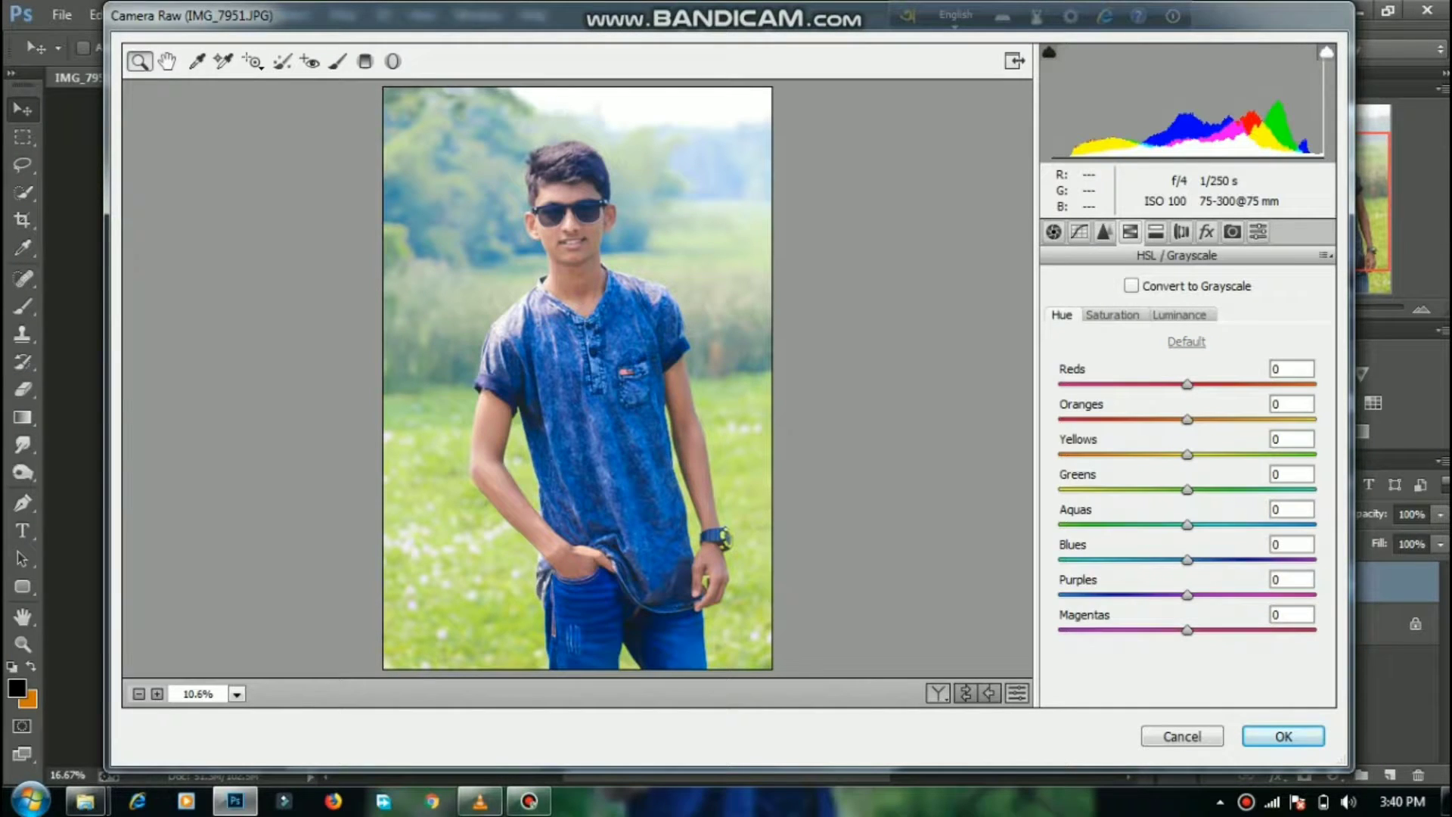
left_click_drag(1188, 561, 1175, 595)
left_click(1188, 596)
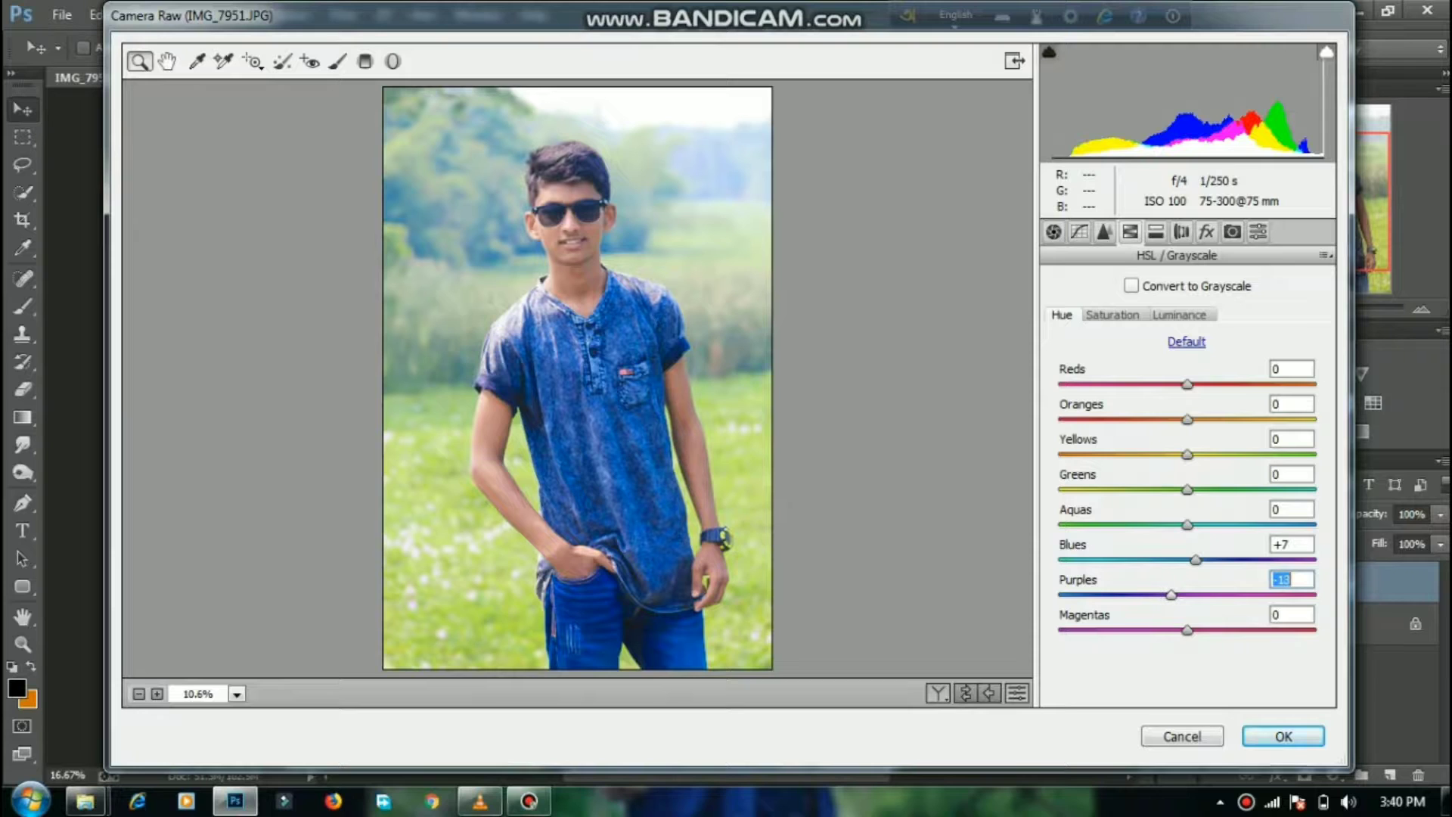
key("Return")
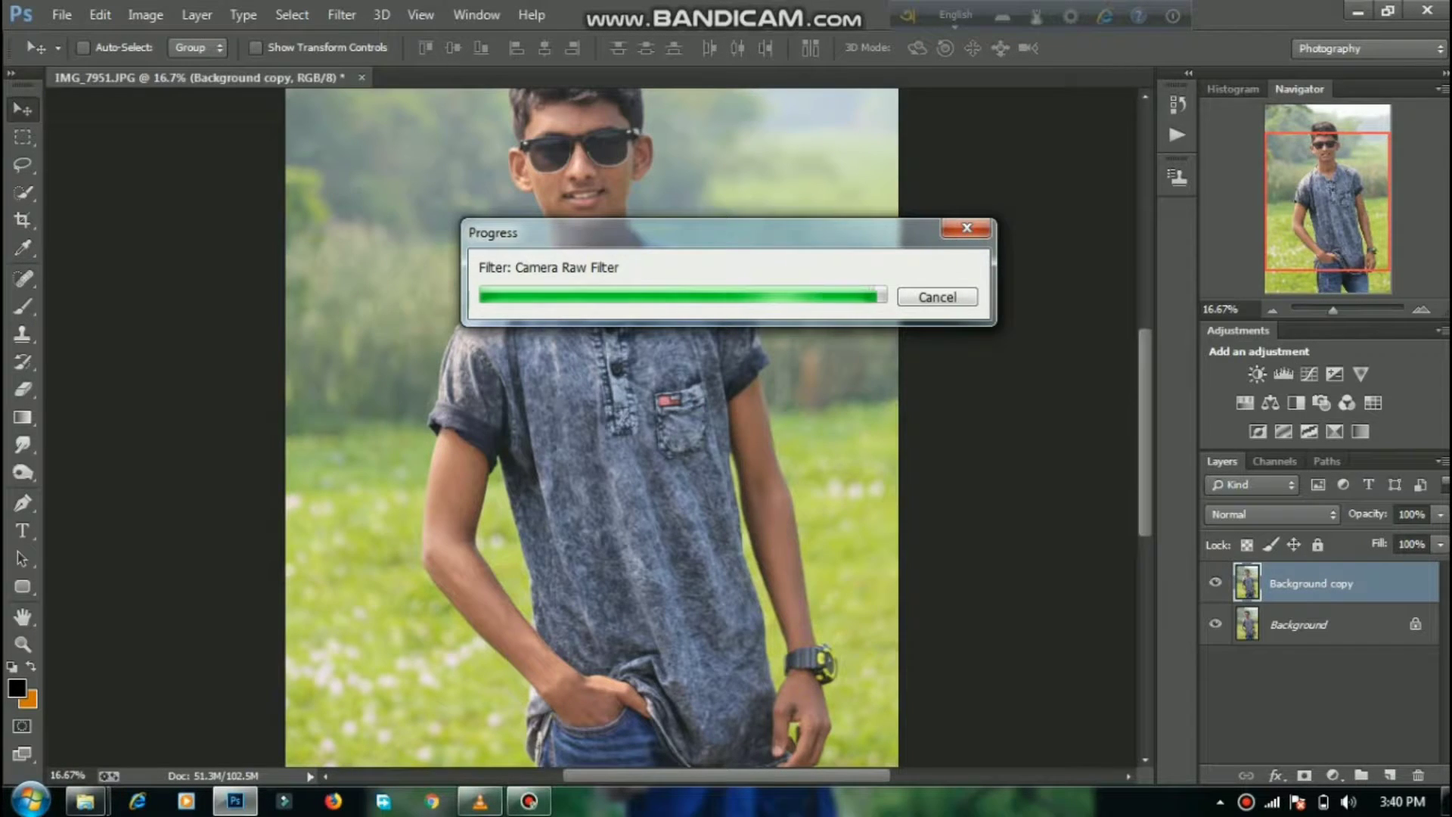
Step: Reopen the Camera Raw Filter on the Background copy layer and set the HSL saturation of Blues to +100
scroll(591, 428, "up", 3)
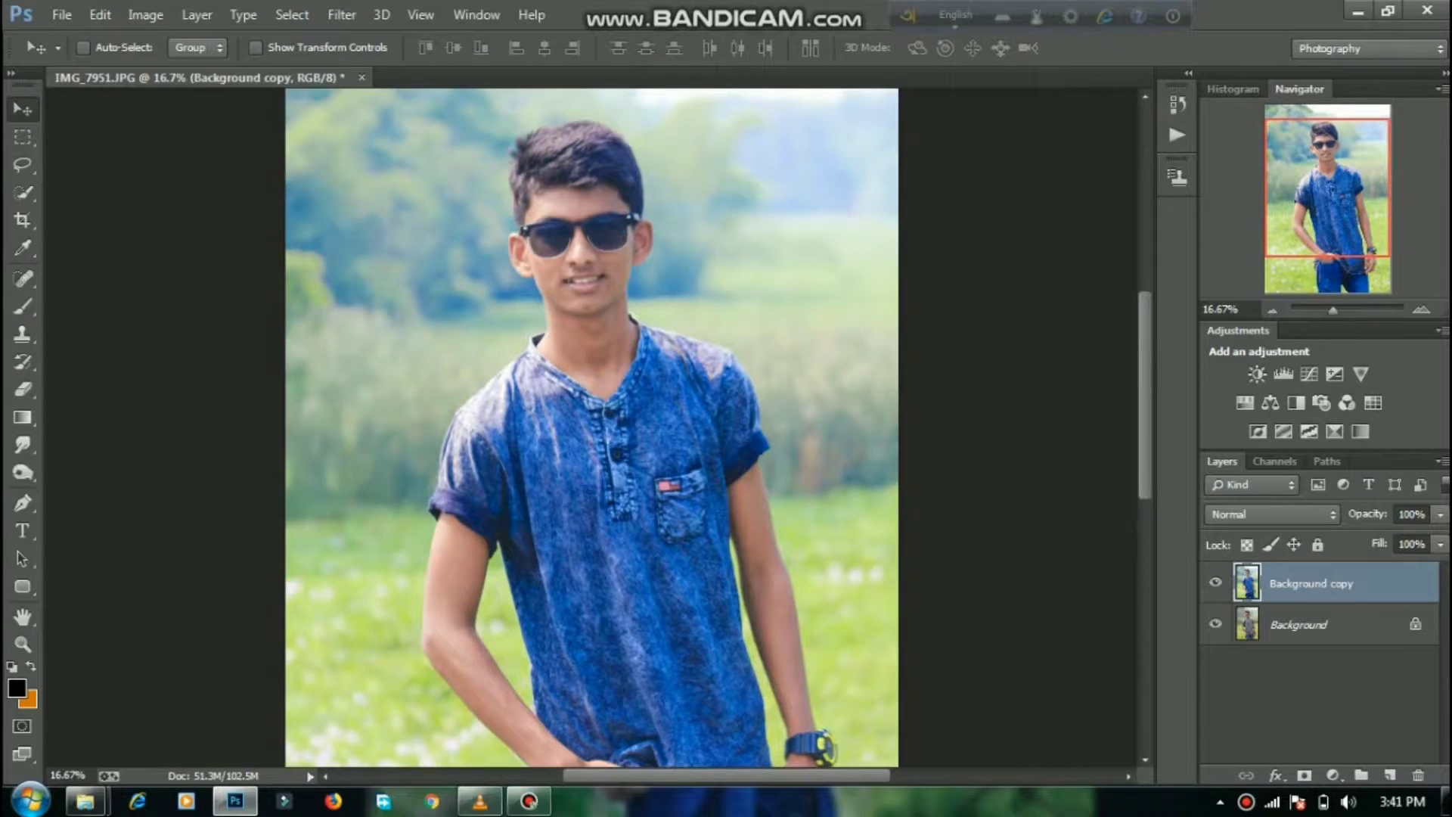
left_click(342, 15)
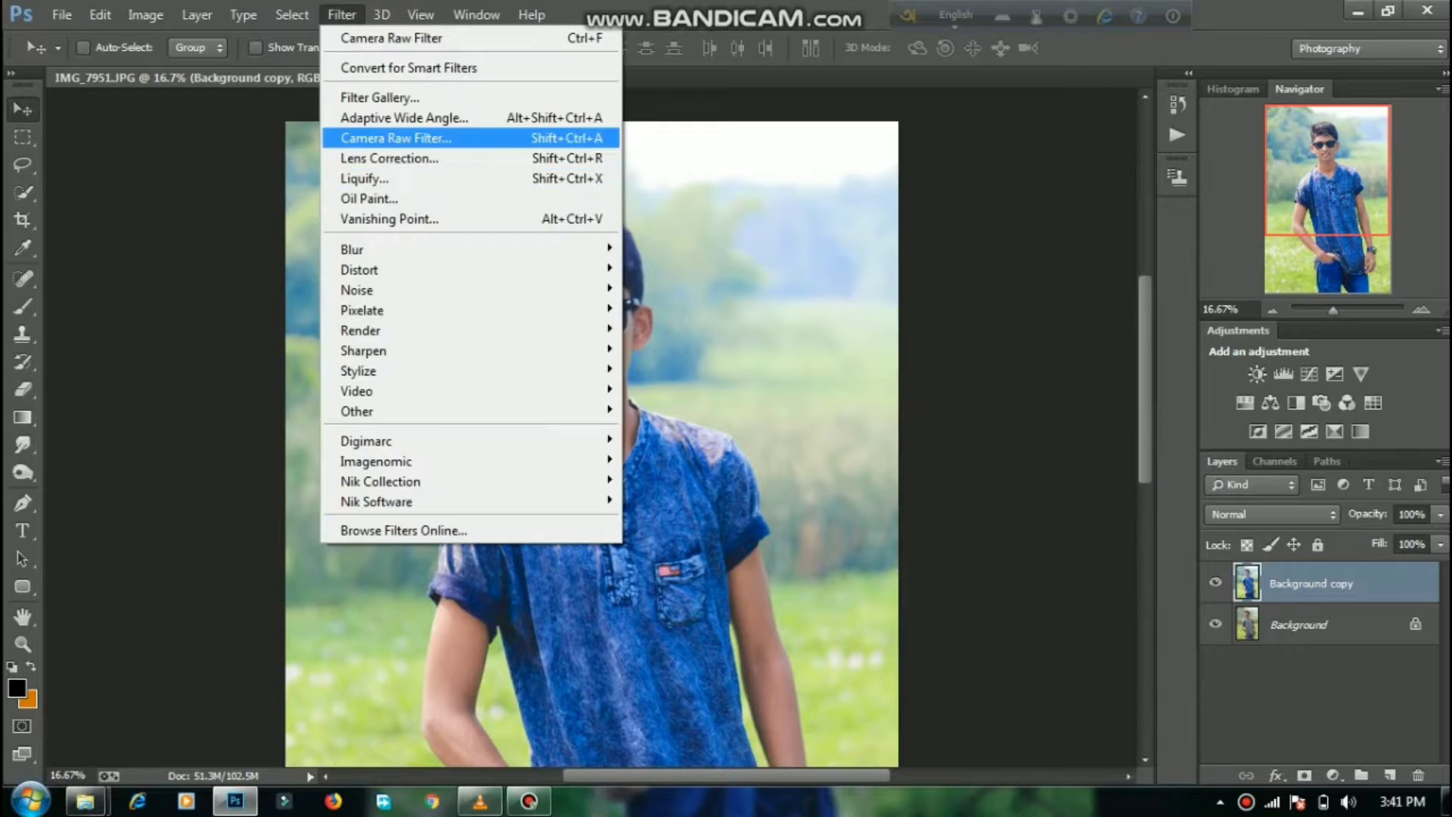
left_click(397, 138)
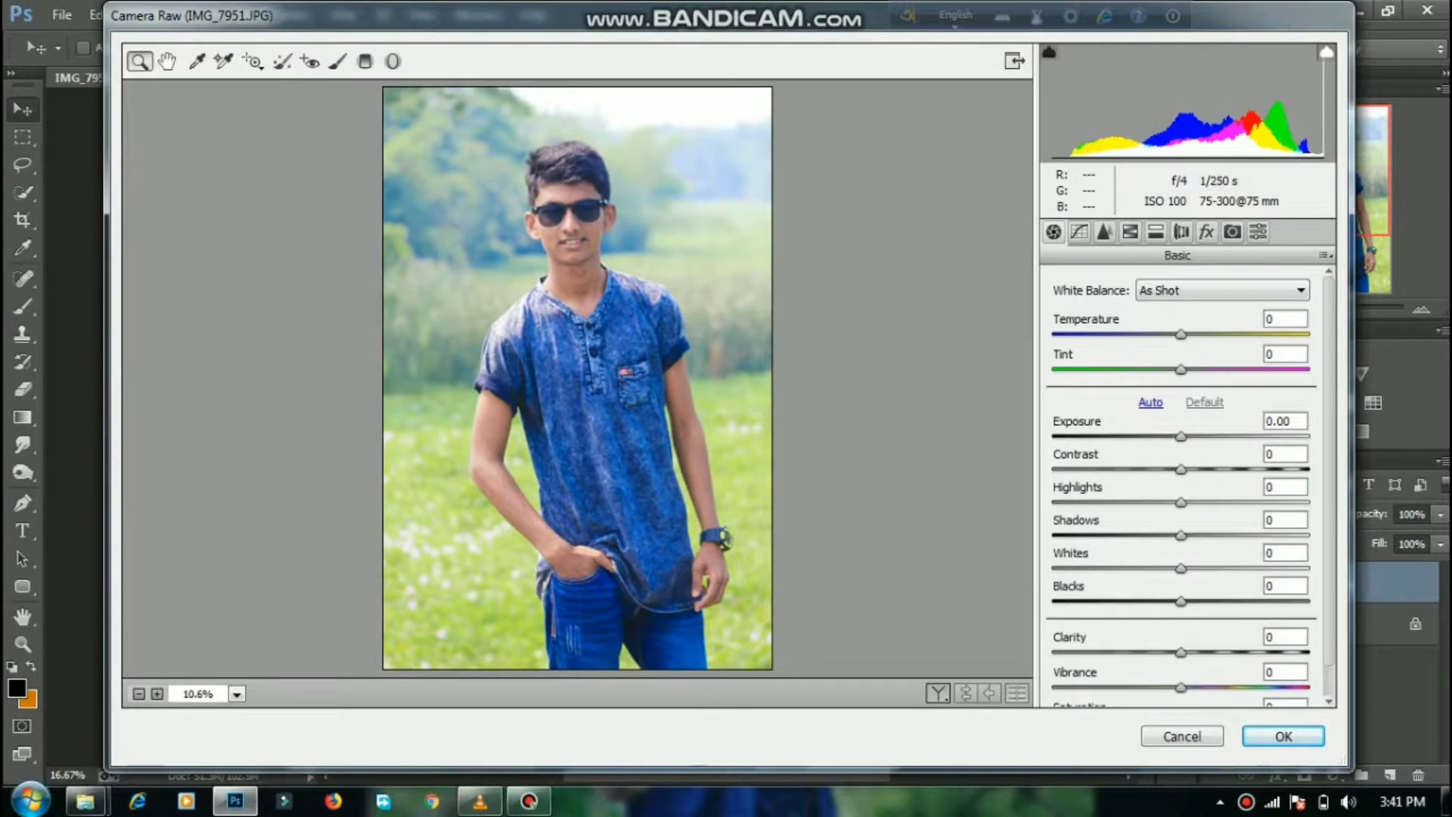
left_click(1131, 232)
left_click(1112, 316)
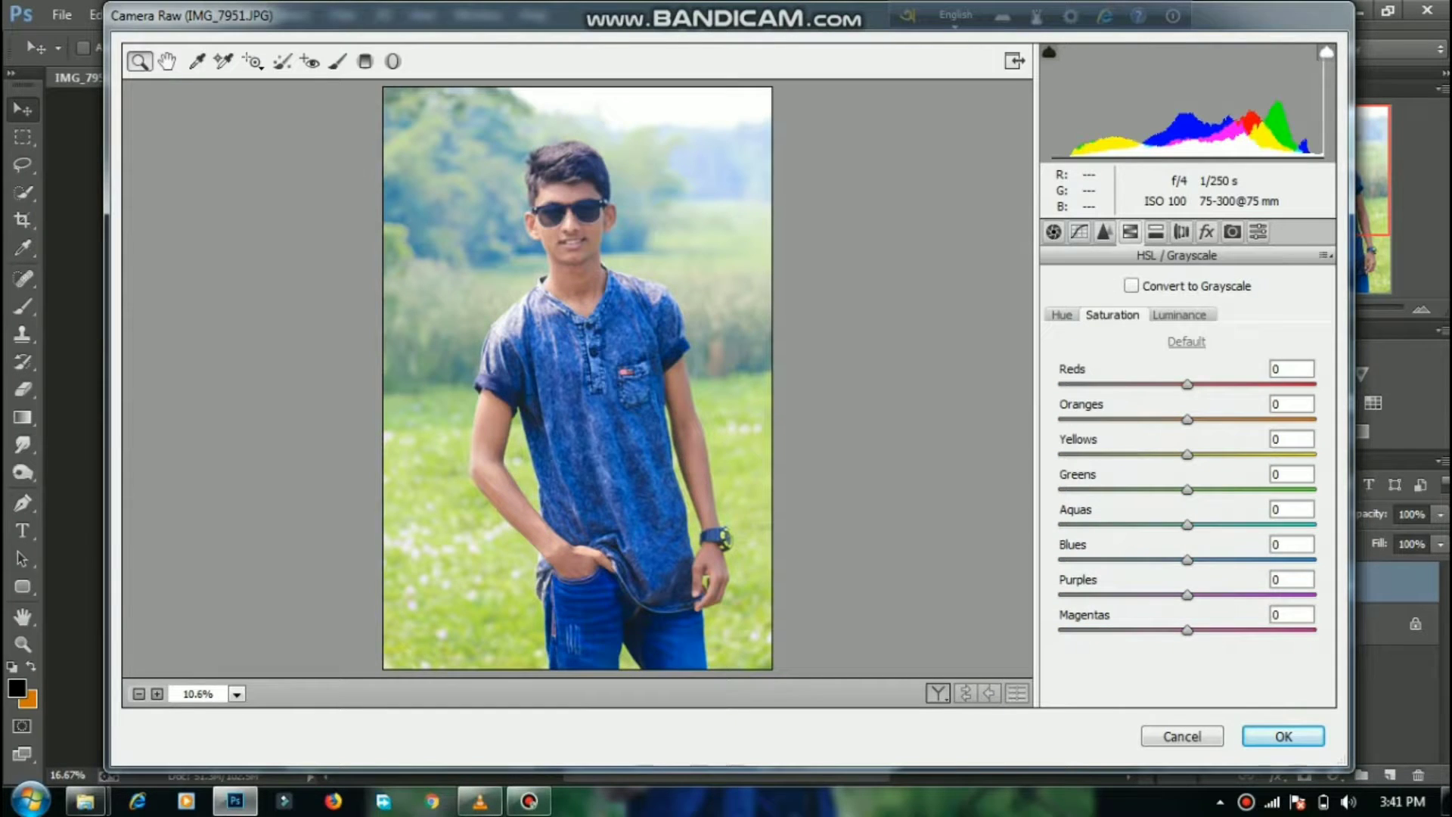
left_click_drag(1187, 560, 1314, 560)
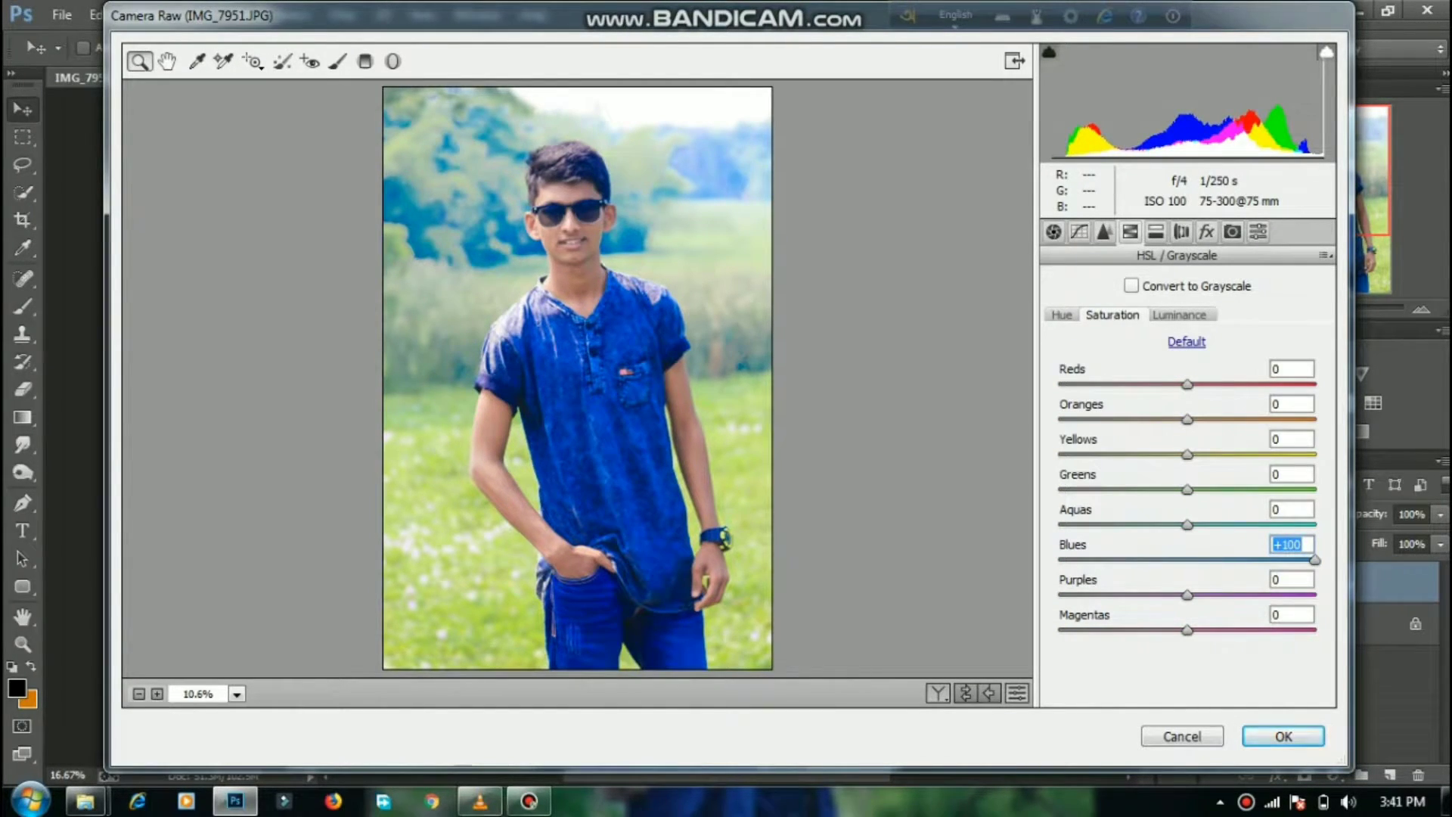
Step: Set the HSL hue to +9 for Blues, -3 for Purples and +13 for Magentas, and apply the filter
left_click(1062, 315)
left_click_drag(1187, 560, 1084, 630)
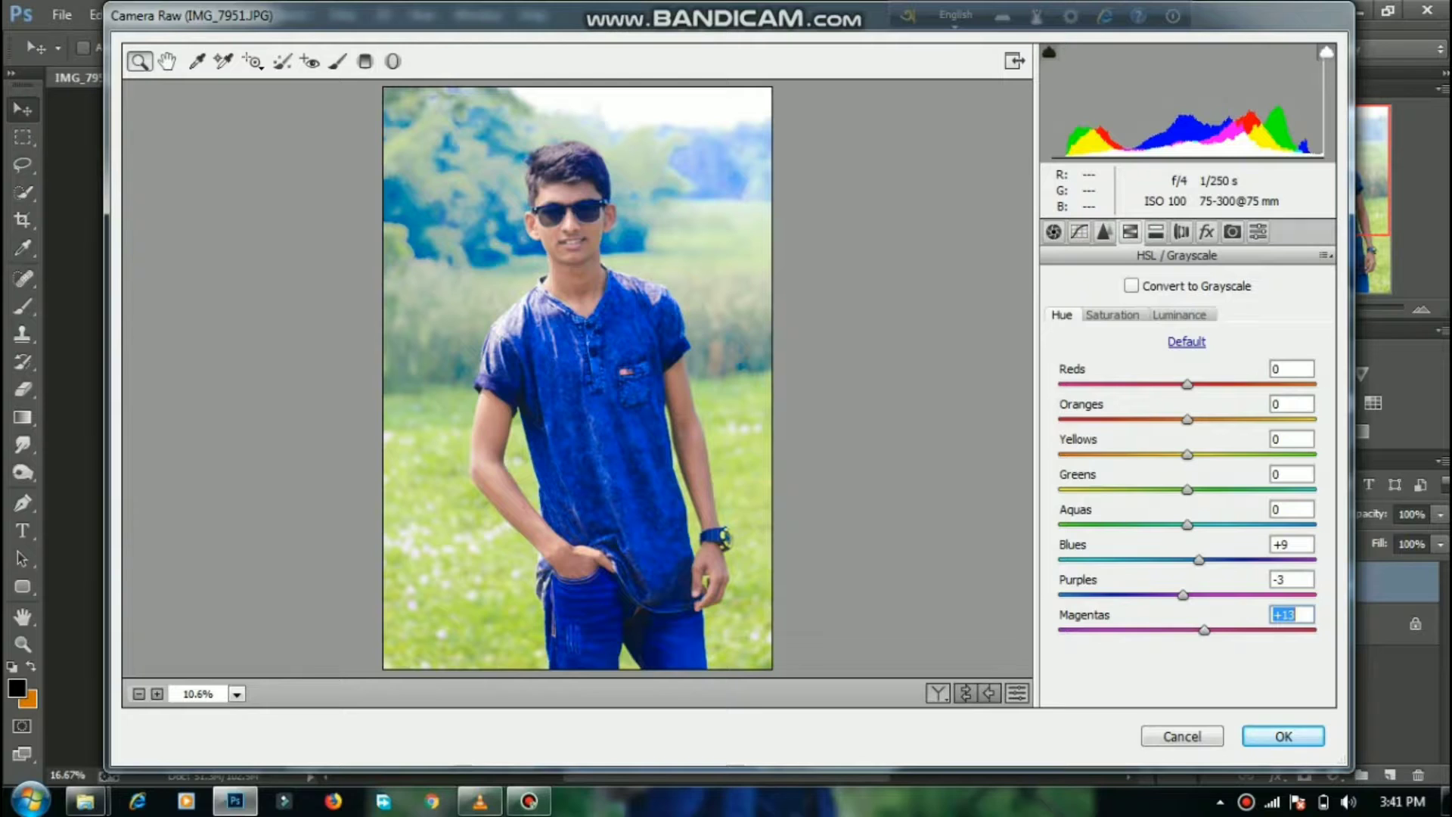
left_click(1284, 736)
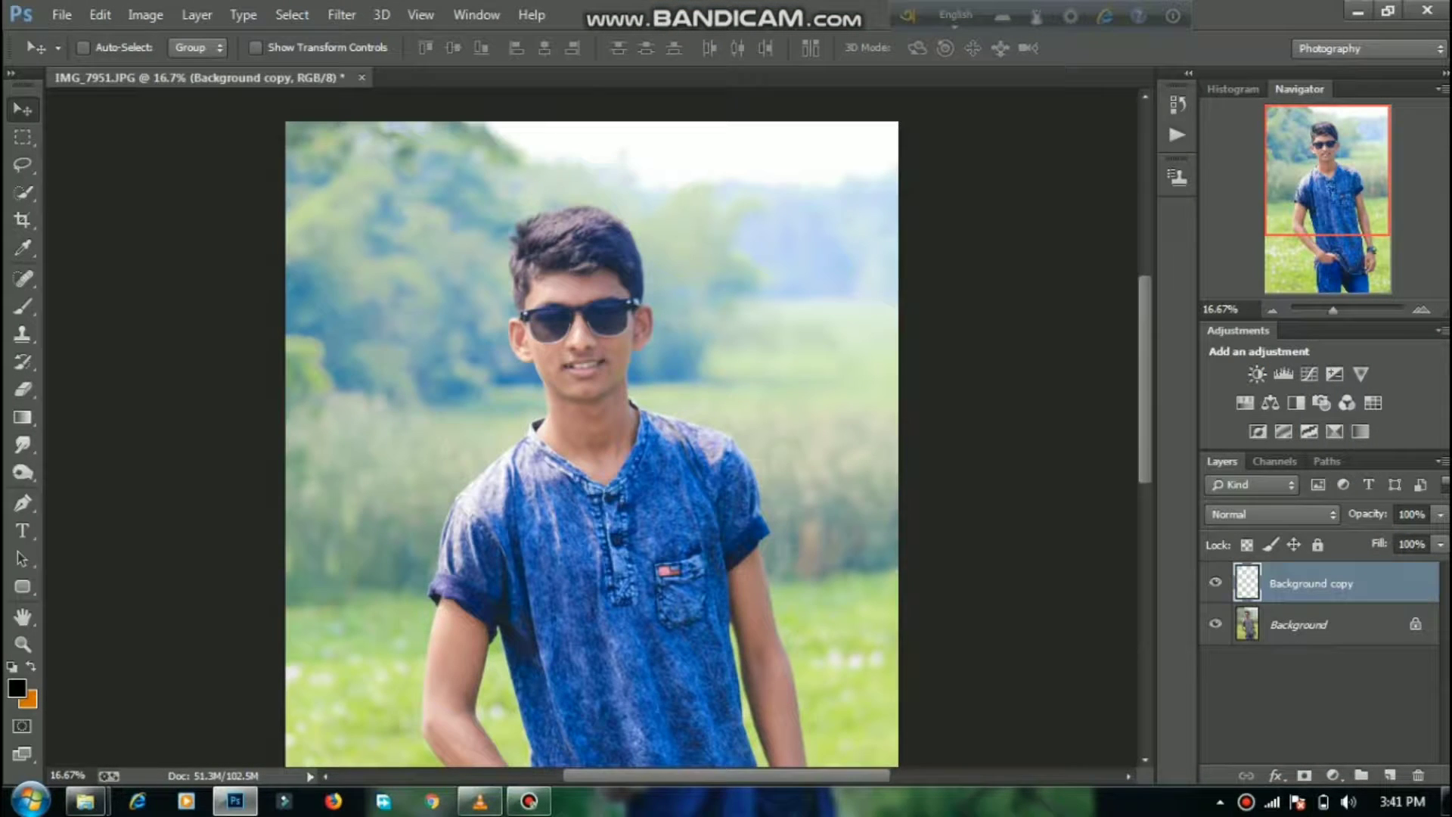
Step: Select the man's head, shirt and both arms with the Quick Selection tool
scroll(592, 427, "down", 3)
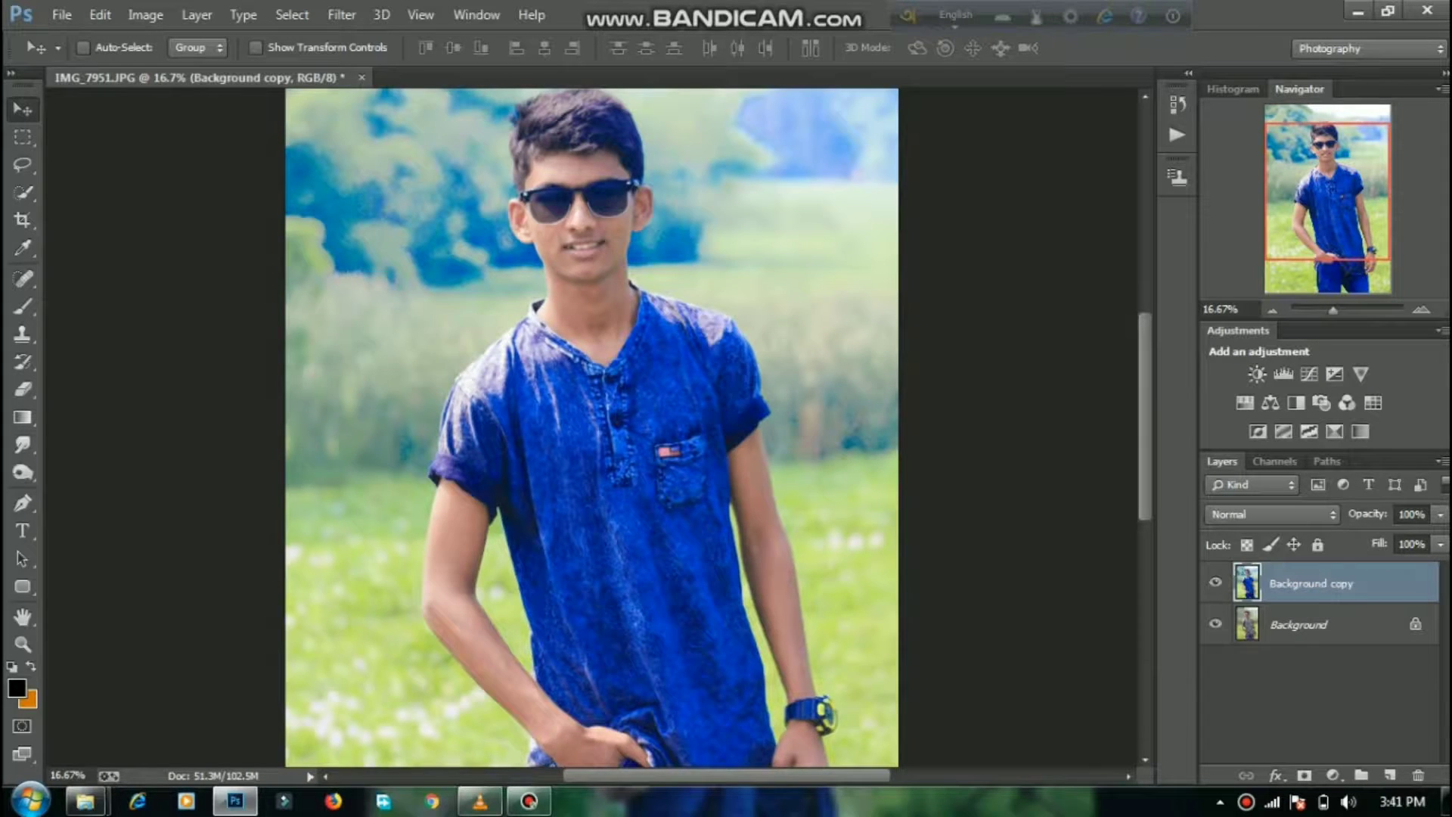
scroll(592, 427, "up", 2)
key("w")
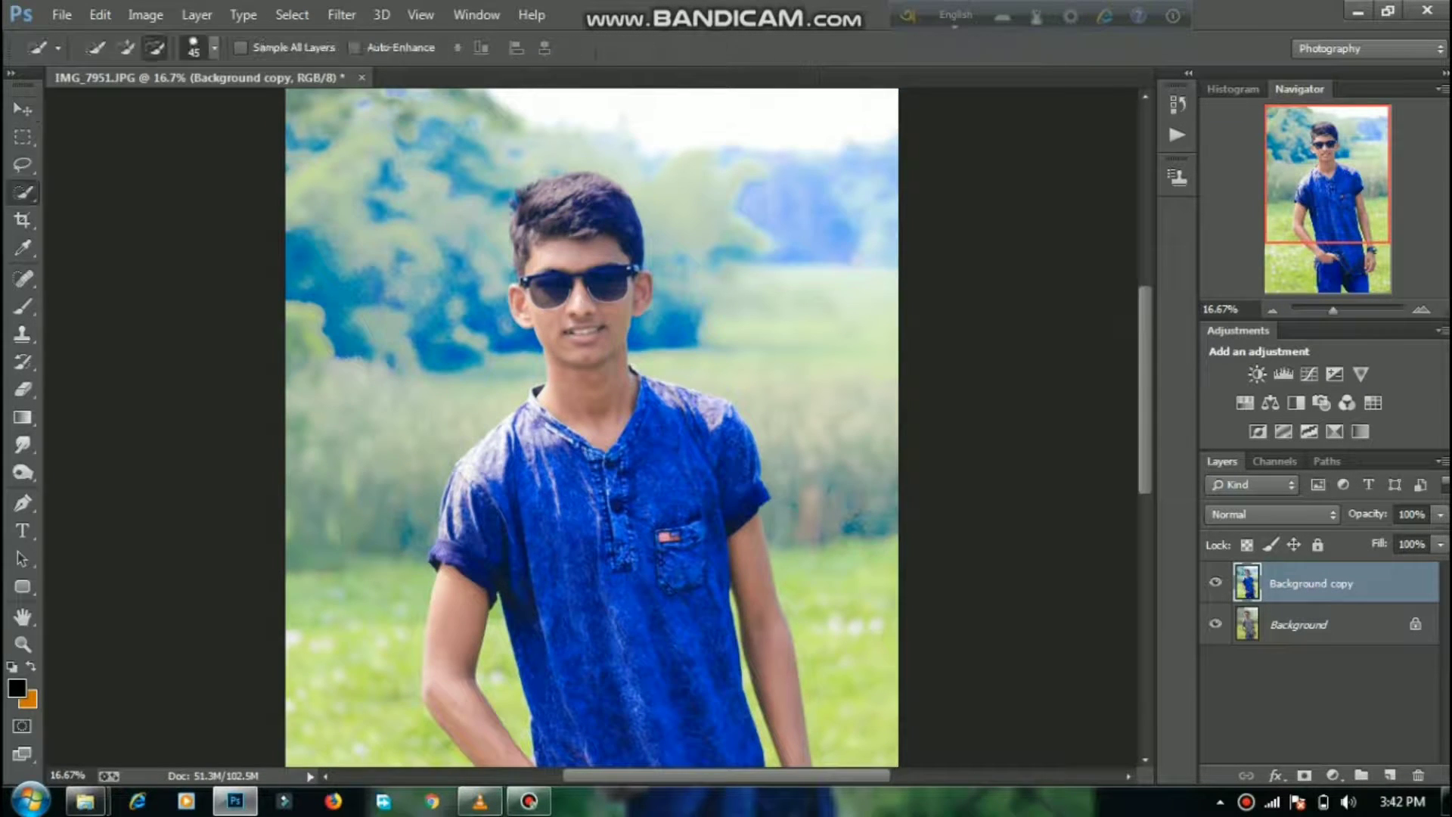
key("alt")
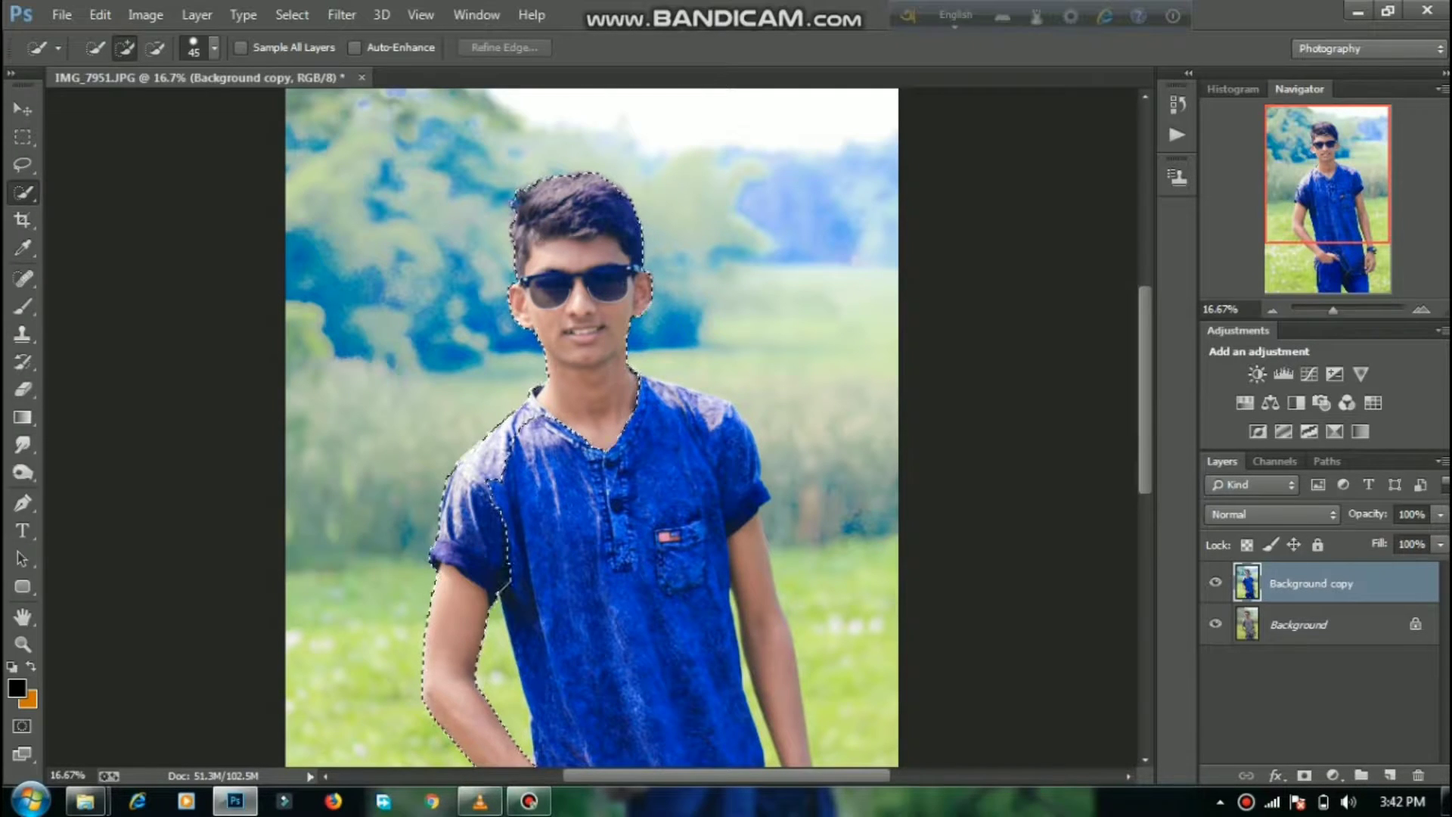
mouse_move(505, 484)
left_mouse_down()
mouse_move(578, 556)
mouse_move(598, 651)
mouse_move(635, 685)
mouse_move(673, 654)
mouse_move(687, 507)
mouse_move(715, 415)
left_mouse_up()
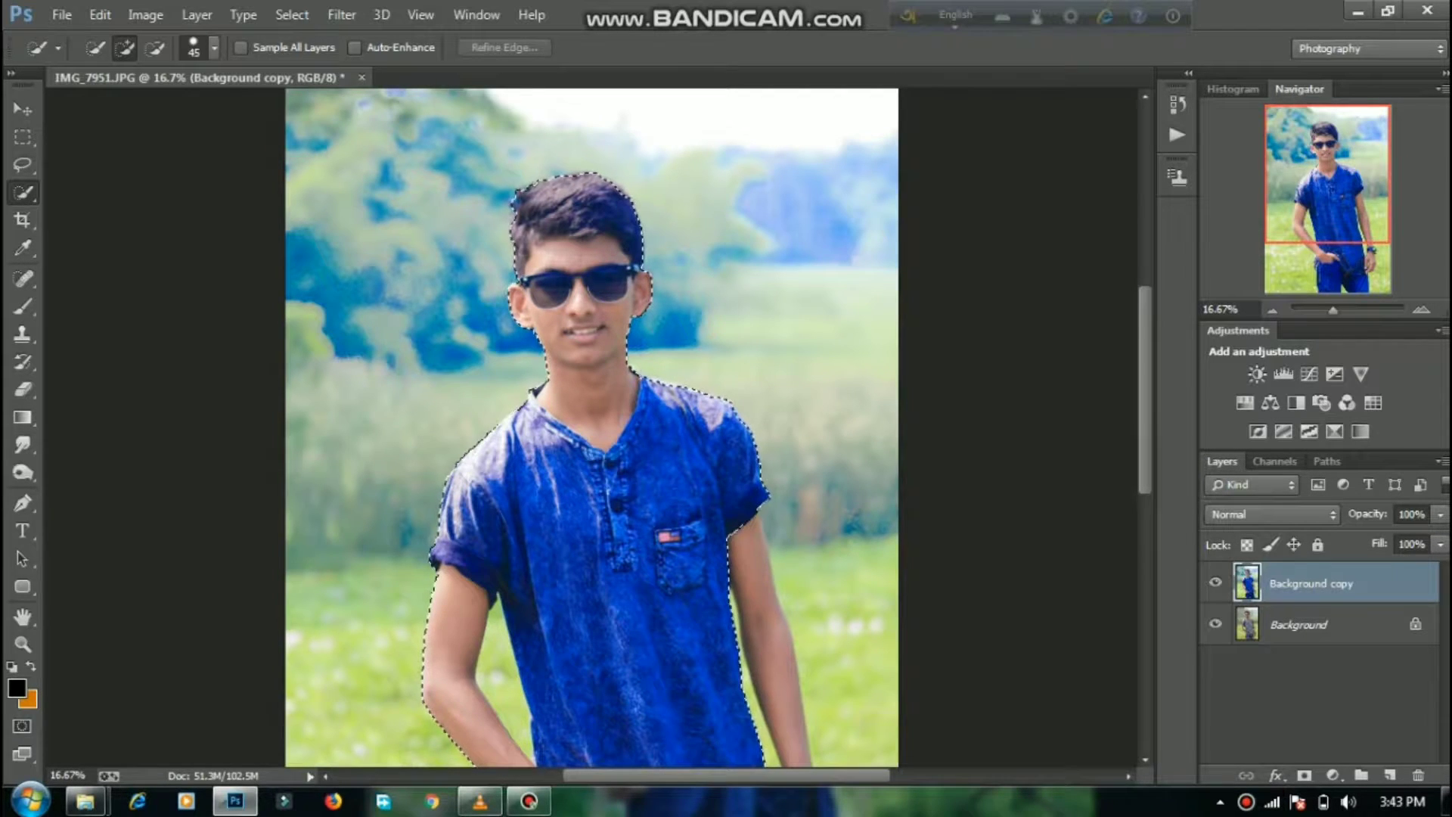
mouse_move(749, 522)
left_mouse_down()
mouse_move(768, 726)
mouse_move(756, 695)
left_mouse_up()
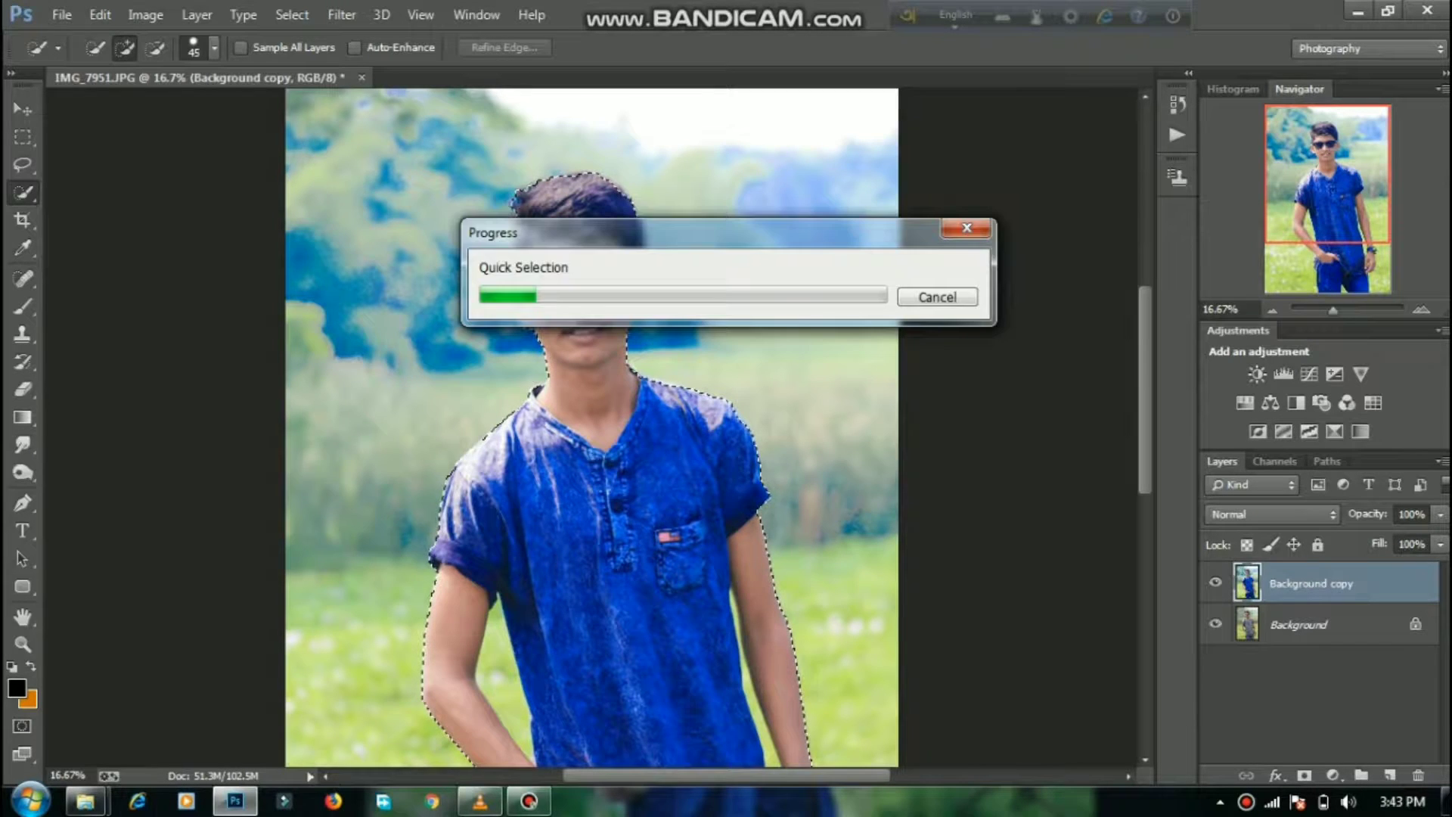
Step: Extend the selection over the jeans, watch and hand, and subtract the grass gap between the bent arm and the shirt
scroll(591, 423, "down", 5)
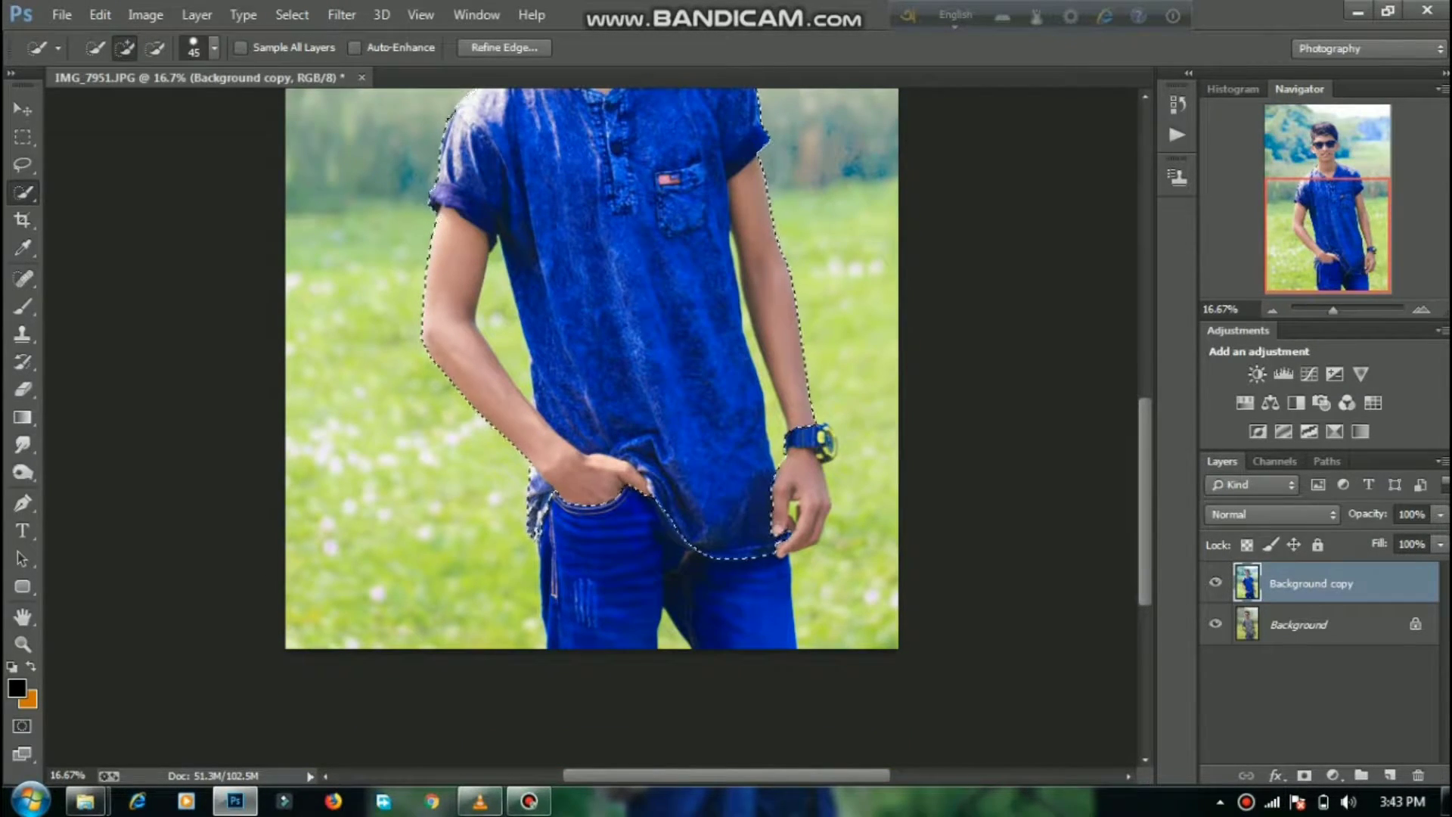
left_click_drag(566, 590, 741, 601)
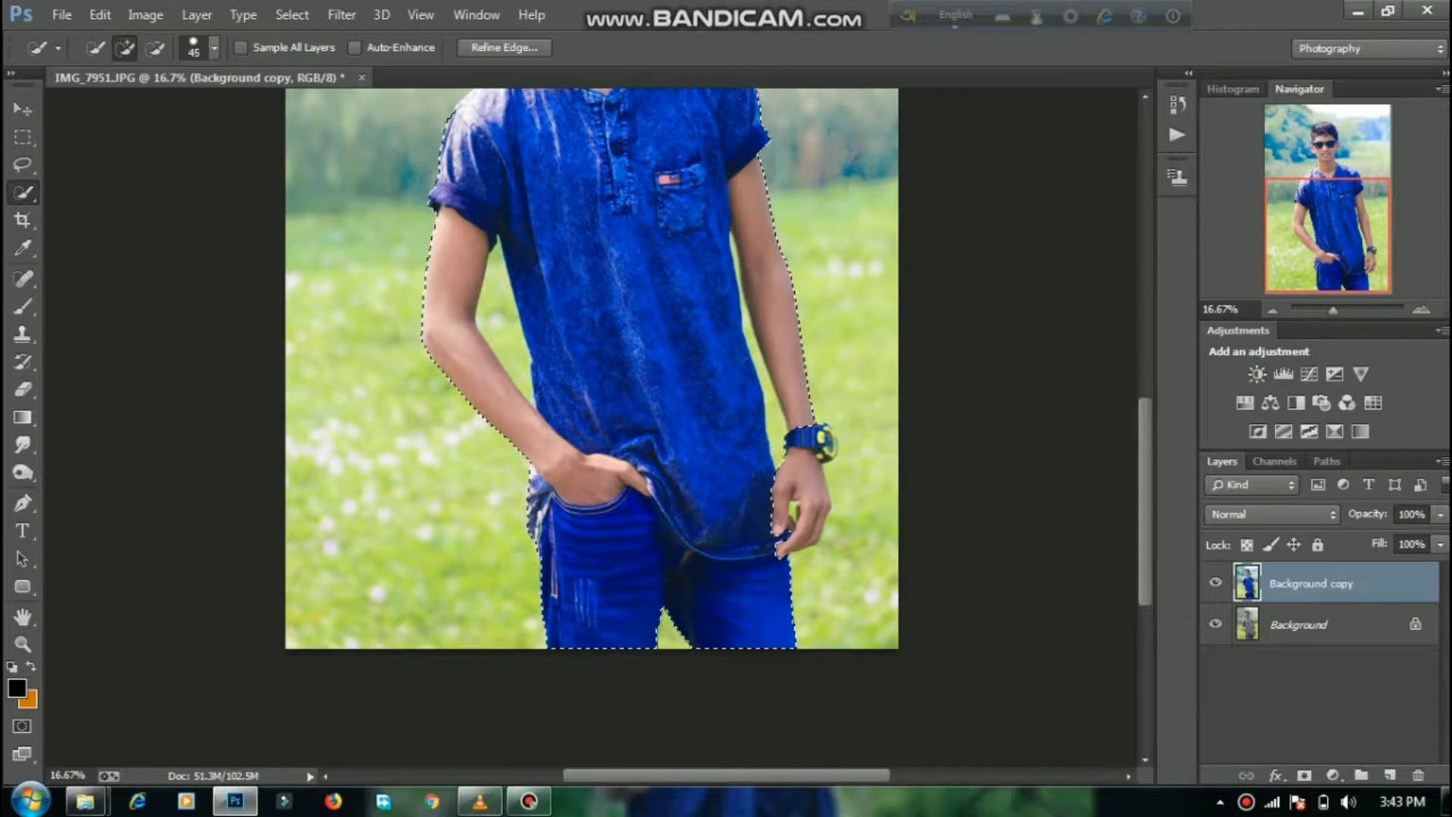
left_click_drag(805, 444, 808, 519)
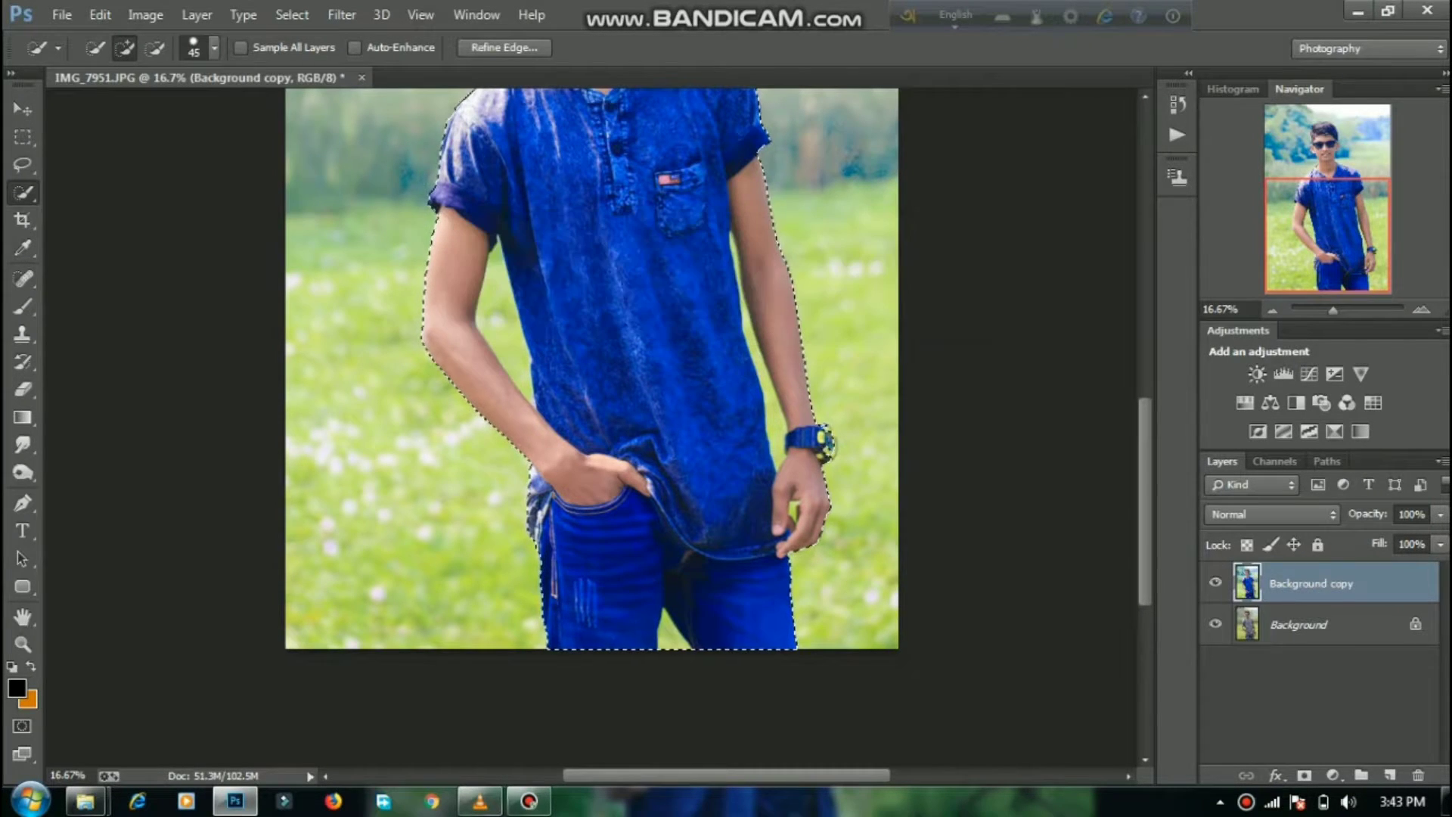
key("alt")
left_click_drag(493, 286, 520, 362)
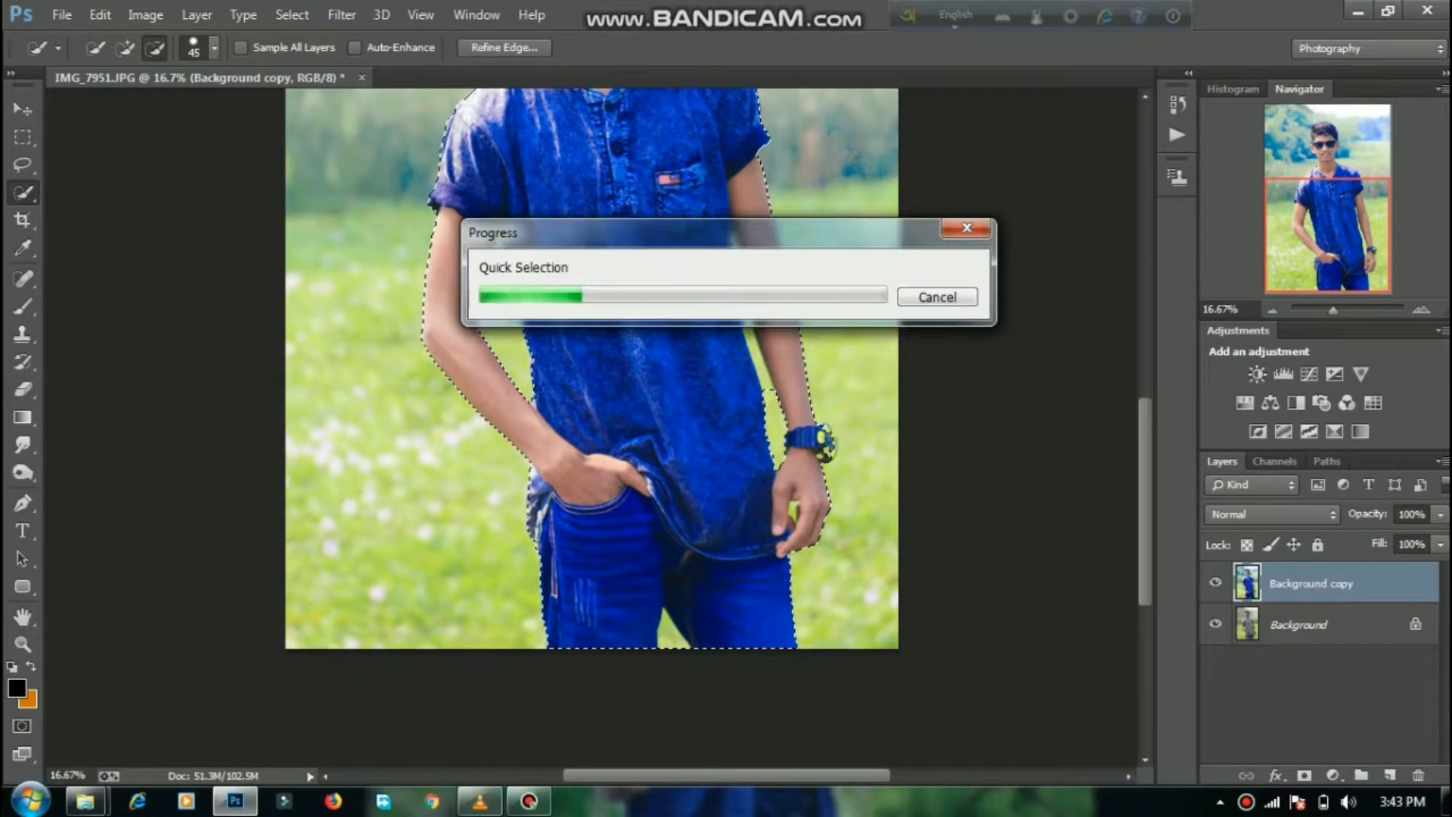
Step: Add a layer mask to the Background copy layer from the selection and hide the Background layer
left_click(1304, 775)
left_click(1216, 624)
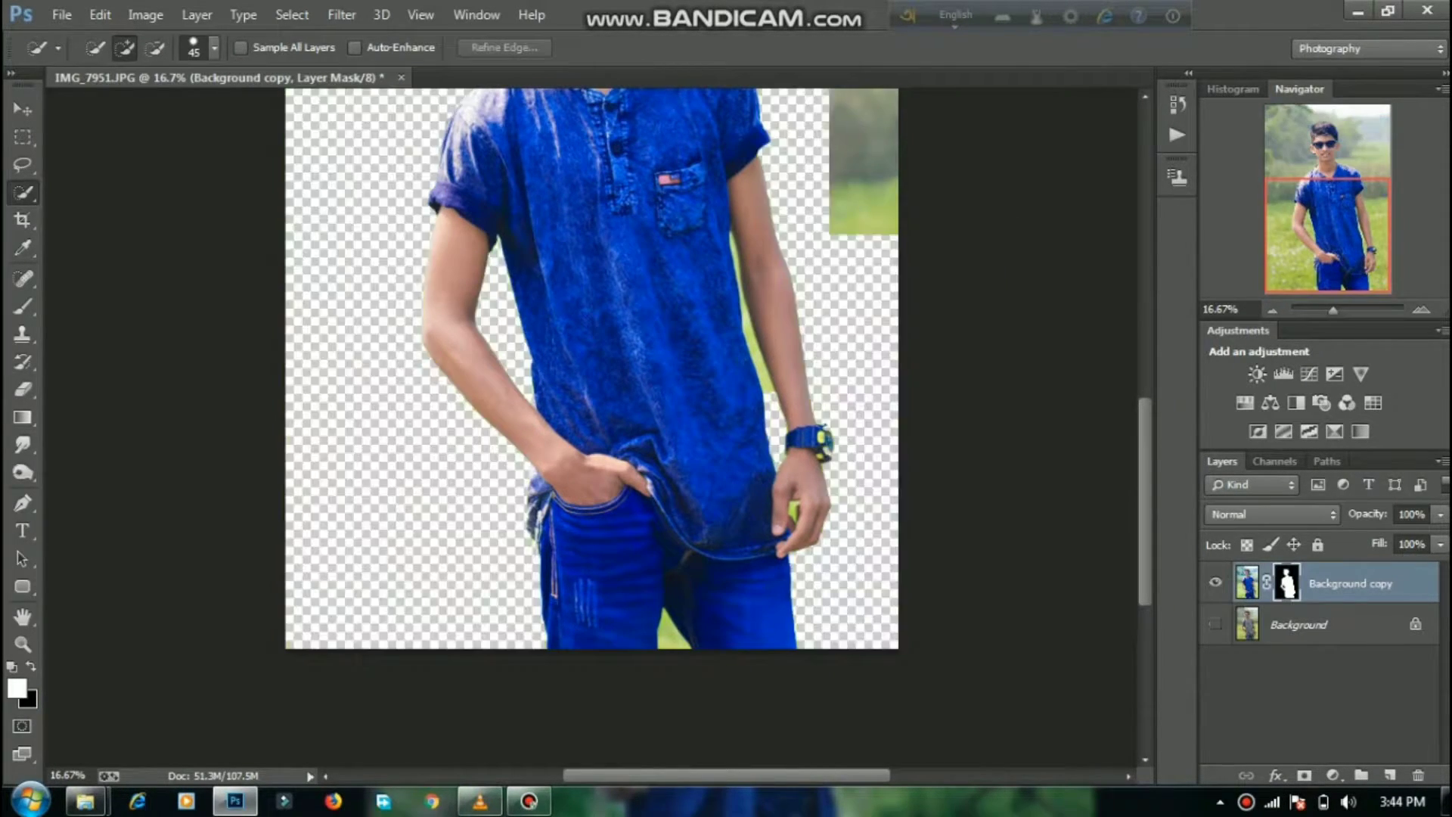
Step: Apply the layer mask to the Background copy layer so the cutout of the man becomes permanent
scroll(592, 427, "up", 4)
scroll(592, 427, "up", 3)
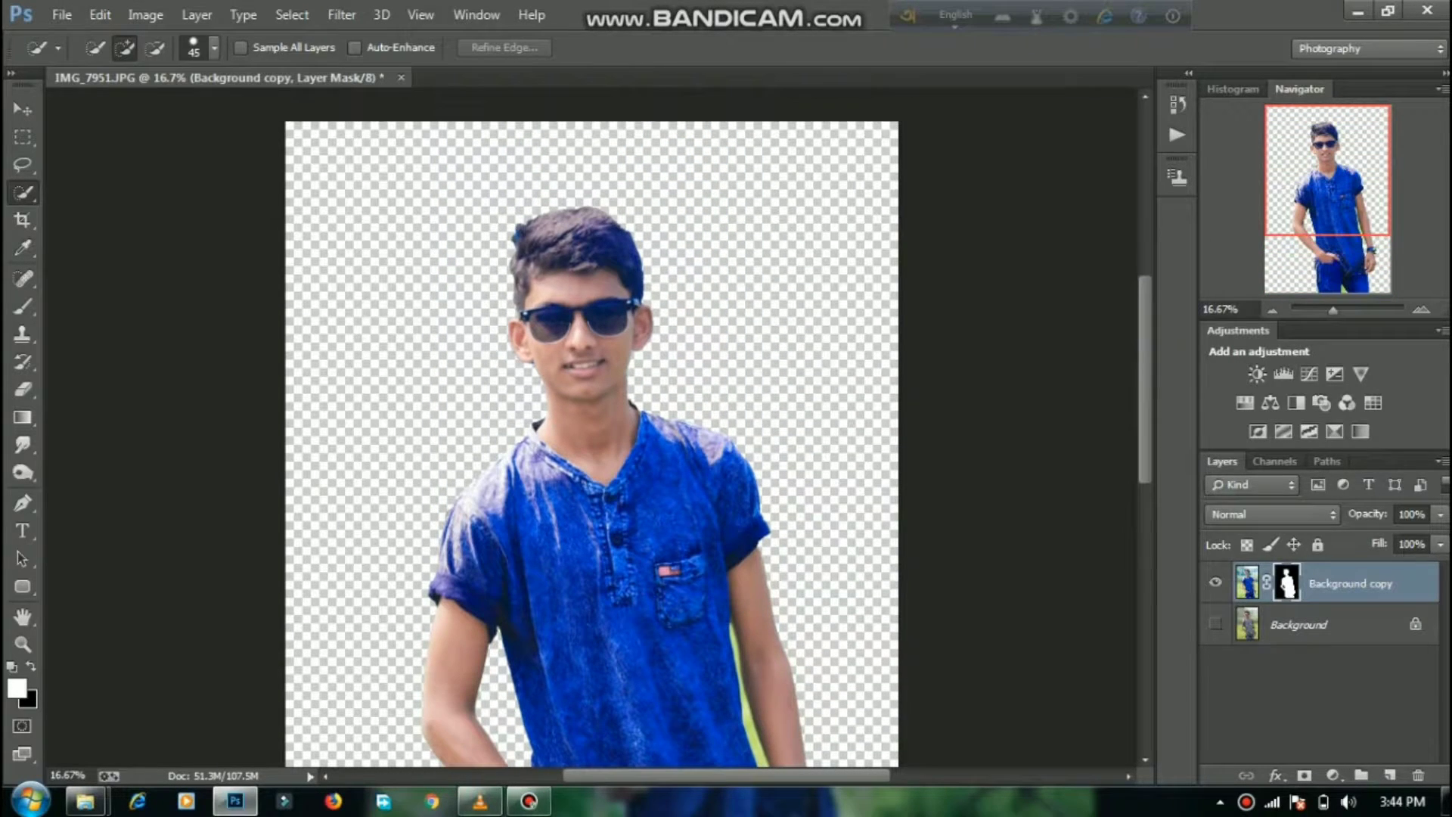
right_click(1287, 584)
left_click(1279, 419)
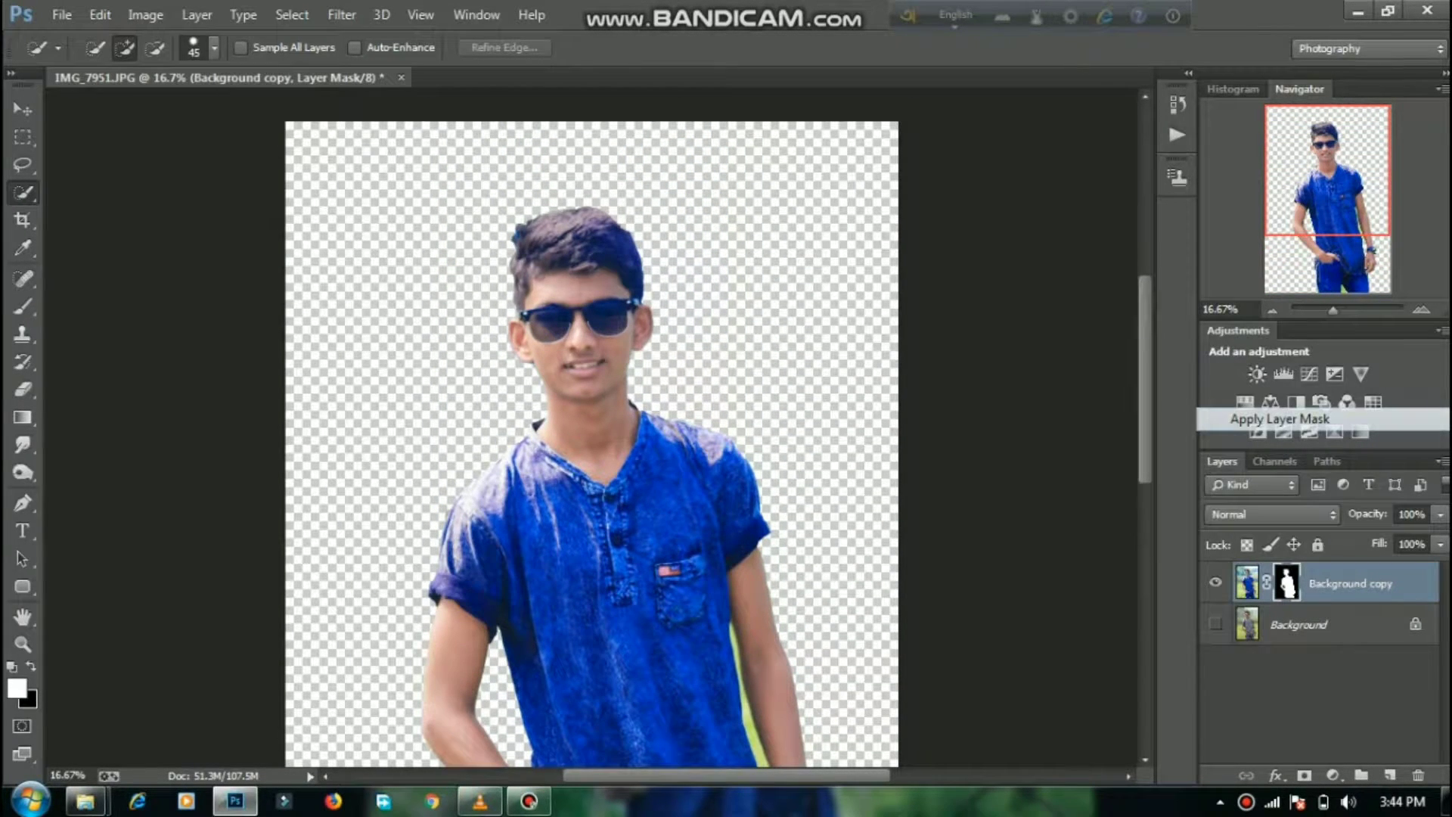
scroll(592, 427, "down", 3)
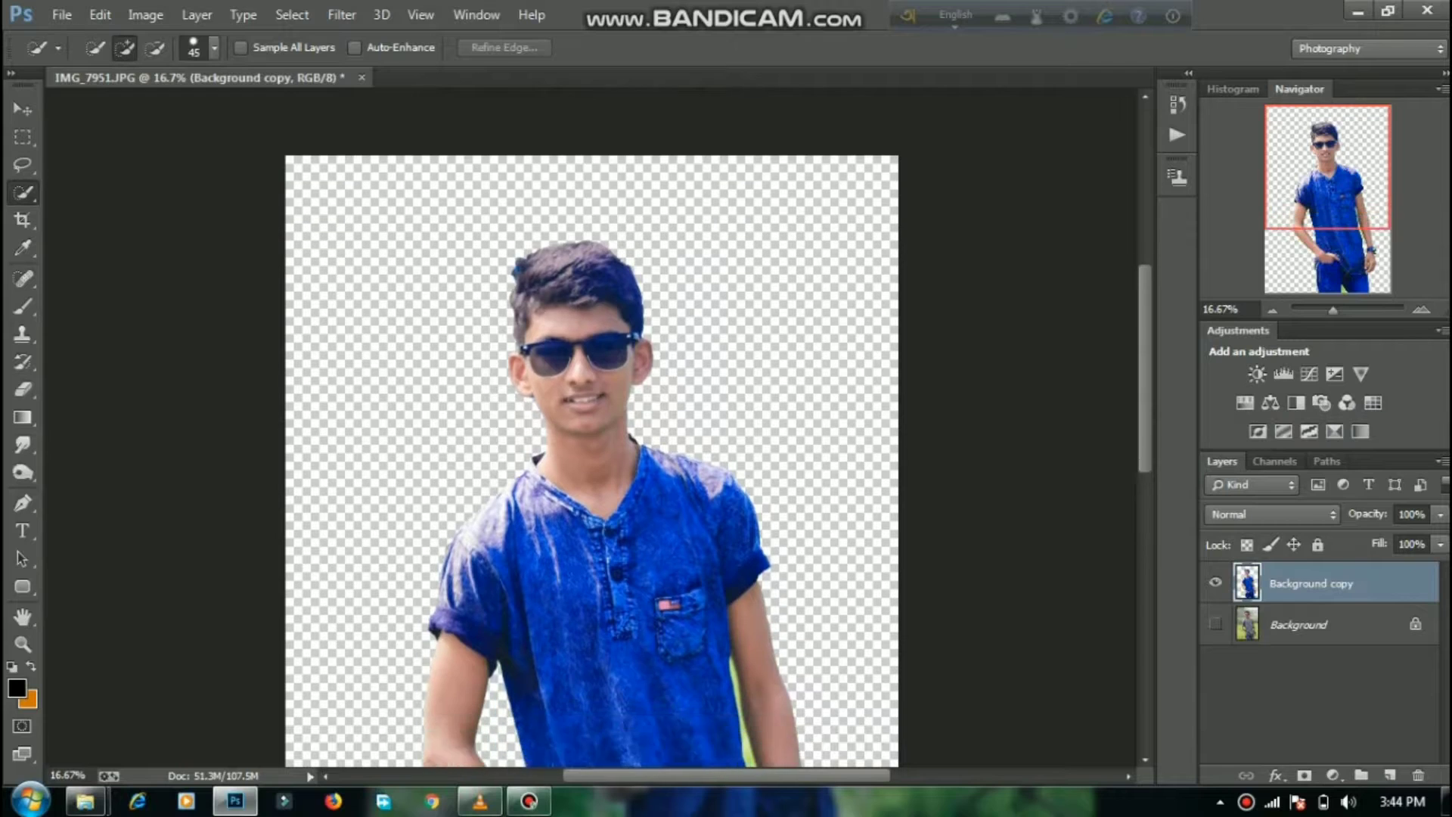
scroll(592, 427, "up", 3)
scroll(592, 428, "down", 6)
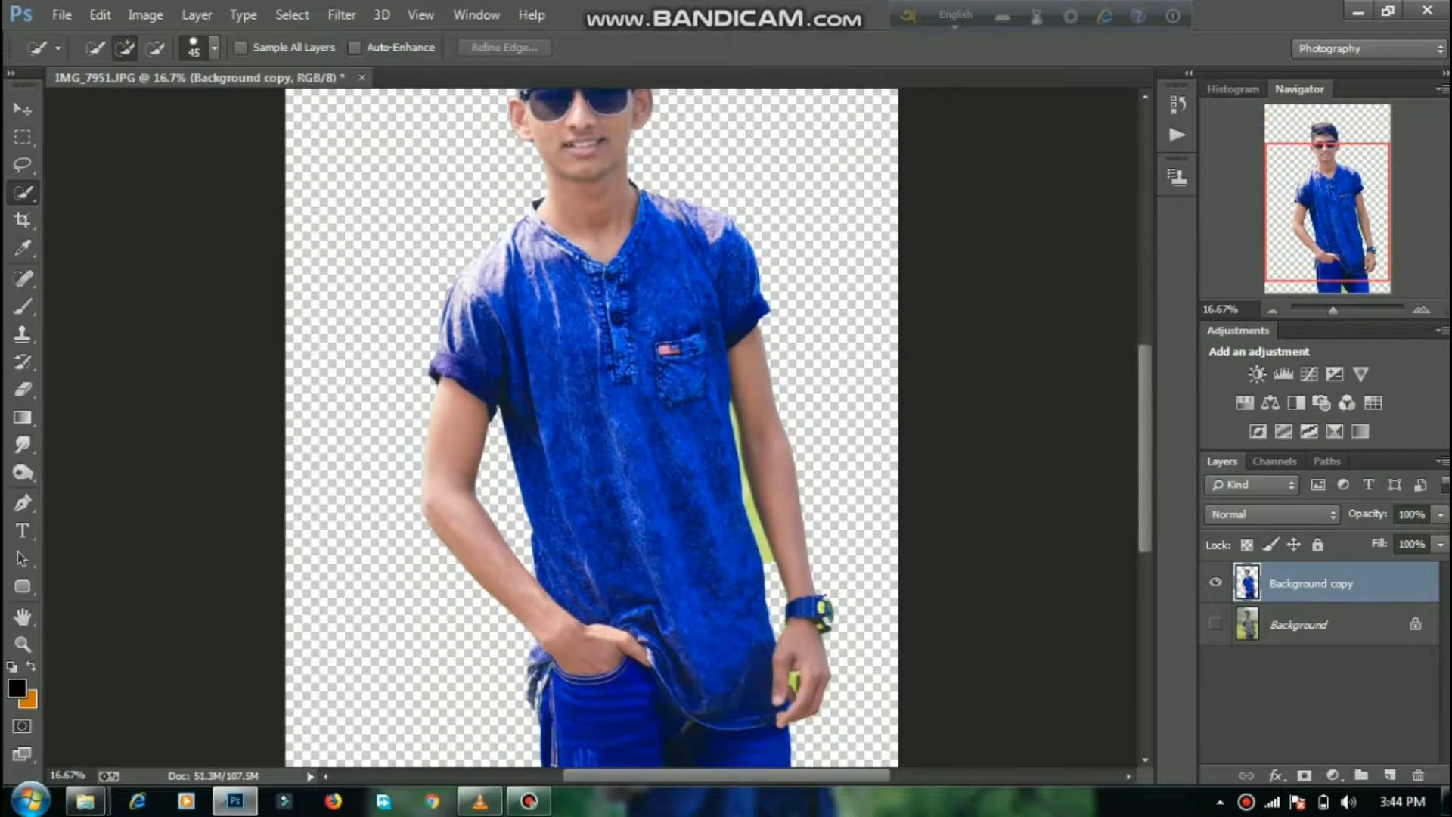
scroll(593, 427, "up", 3)
scroll(592, 427, "up", 3)
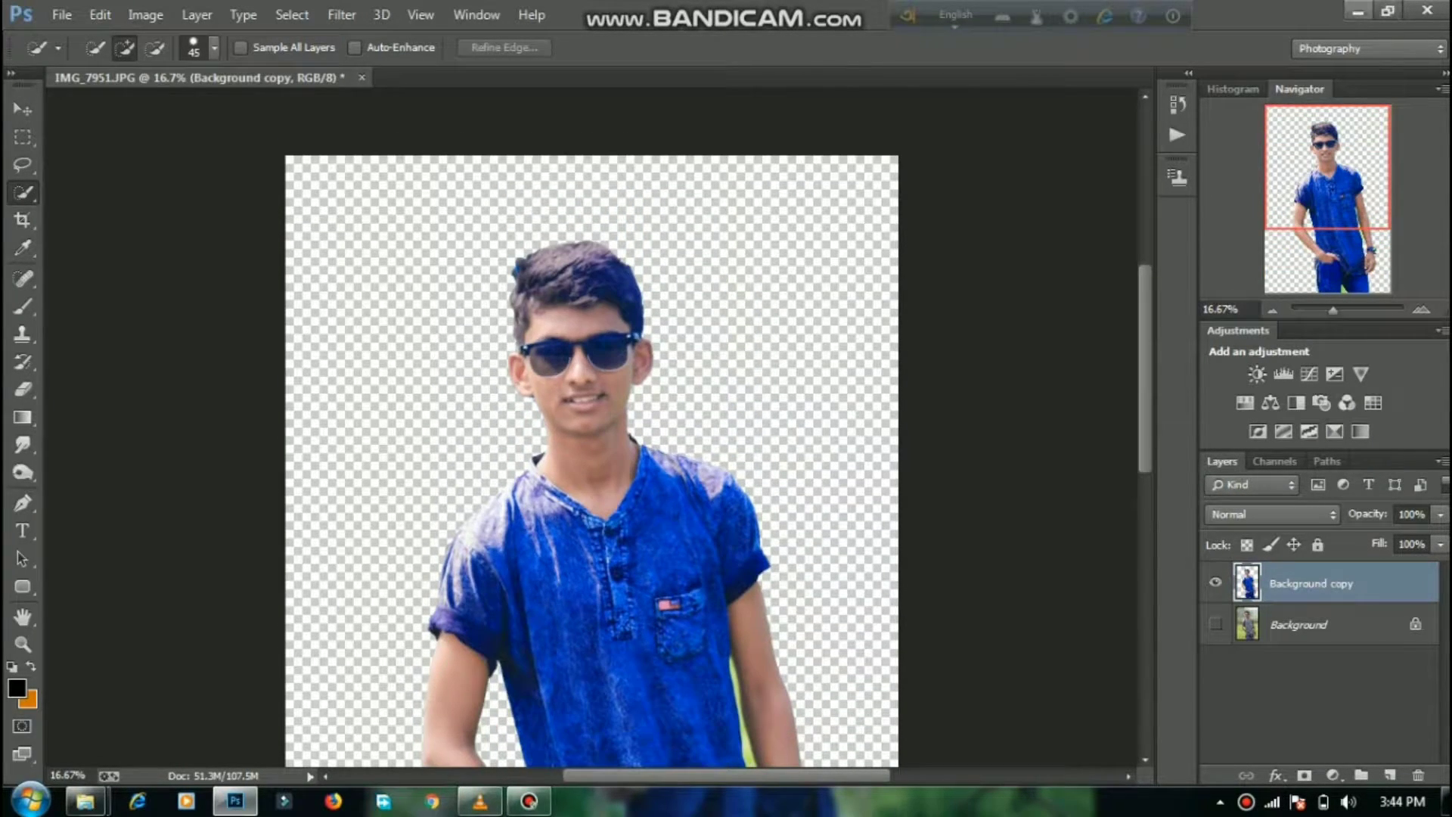
Step: Switch to Windows Explorer, open the stocks folder under Downloads, SHAREit, BLOOM, Documents, and place the dark foggy fence image into the portrait document
left_click(1358, 11)
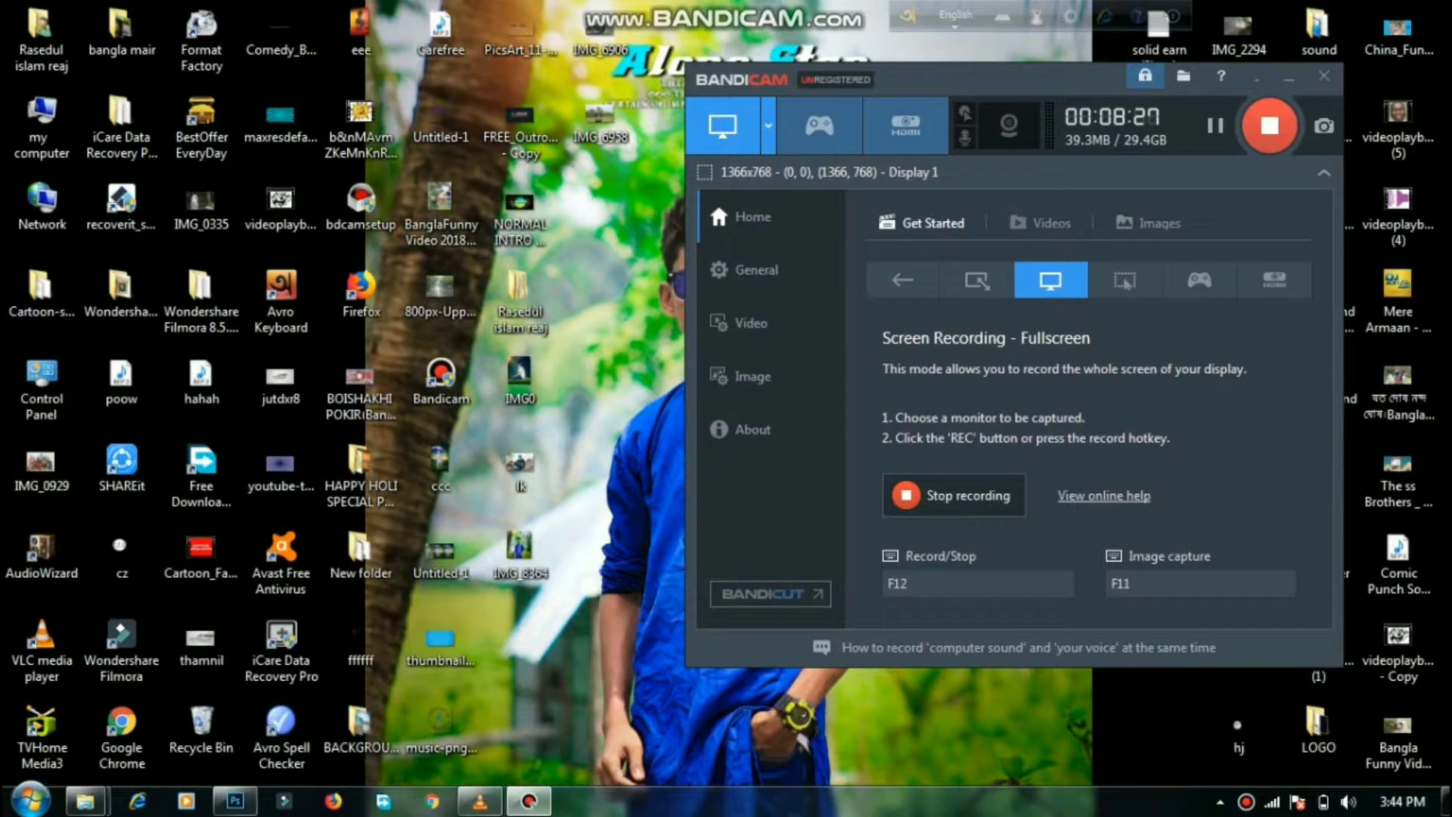
double_click(41, 34)
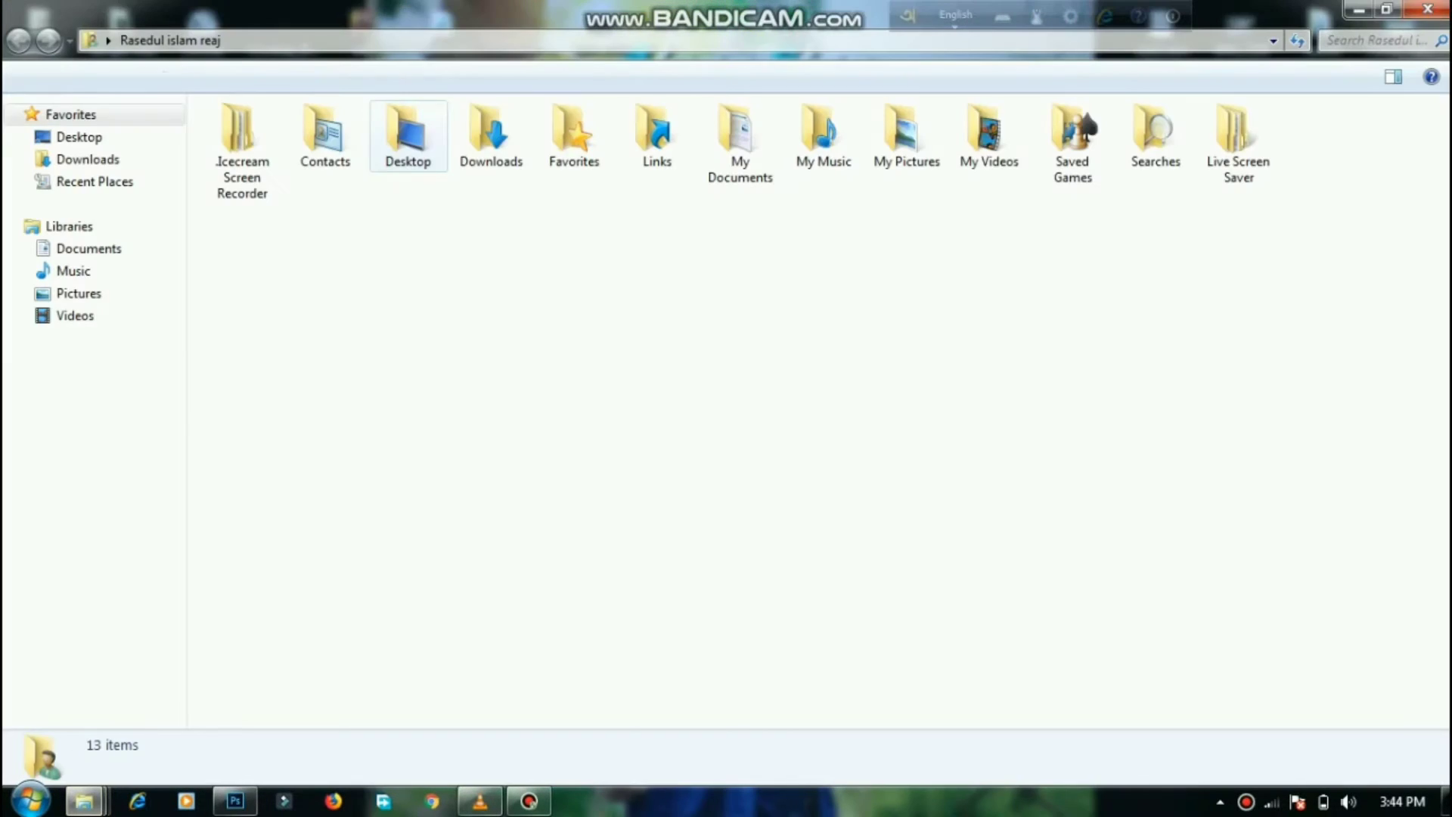
double_click(491, 137)
double_click(407, 136)
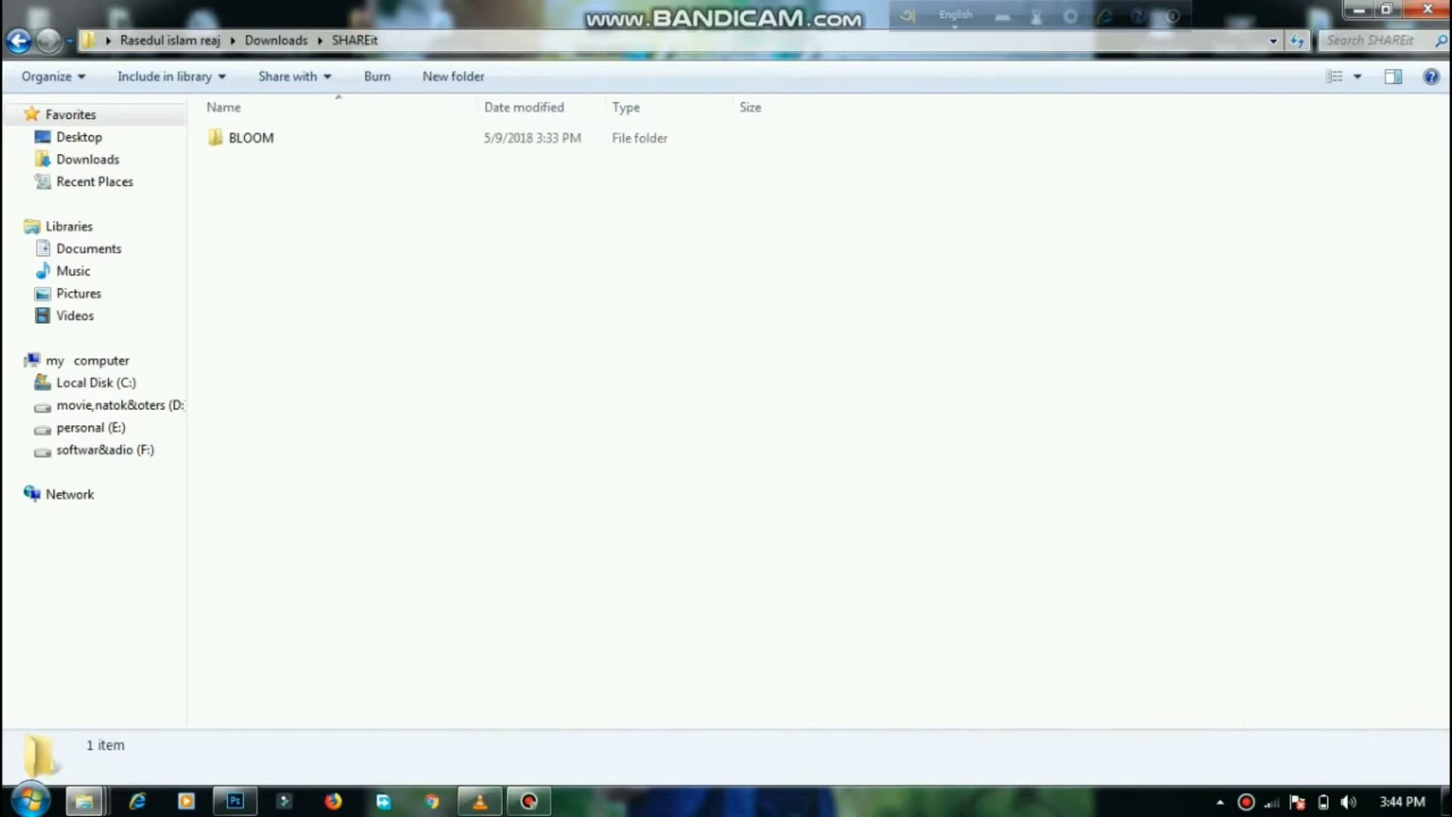
double_click(250, 138)
double_click(332, 138)
double_click(332, 138)
double_click(333, 138)
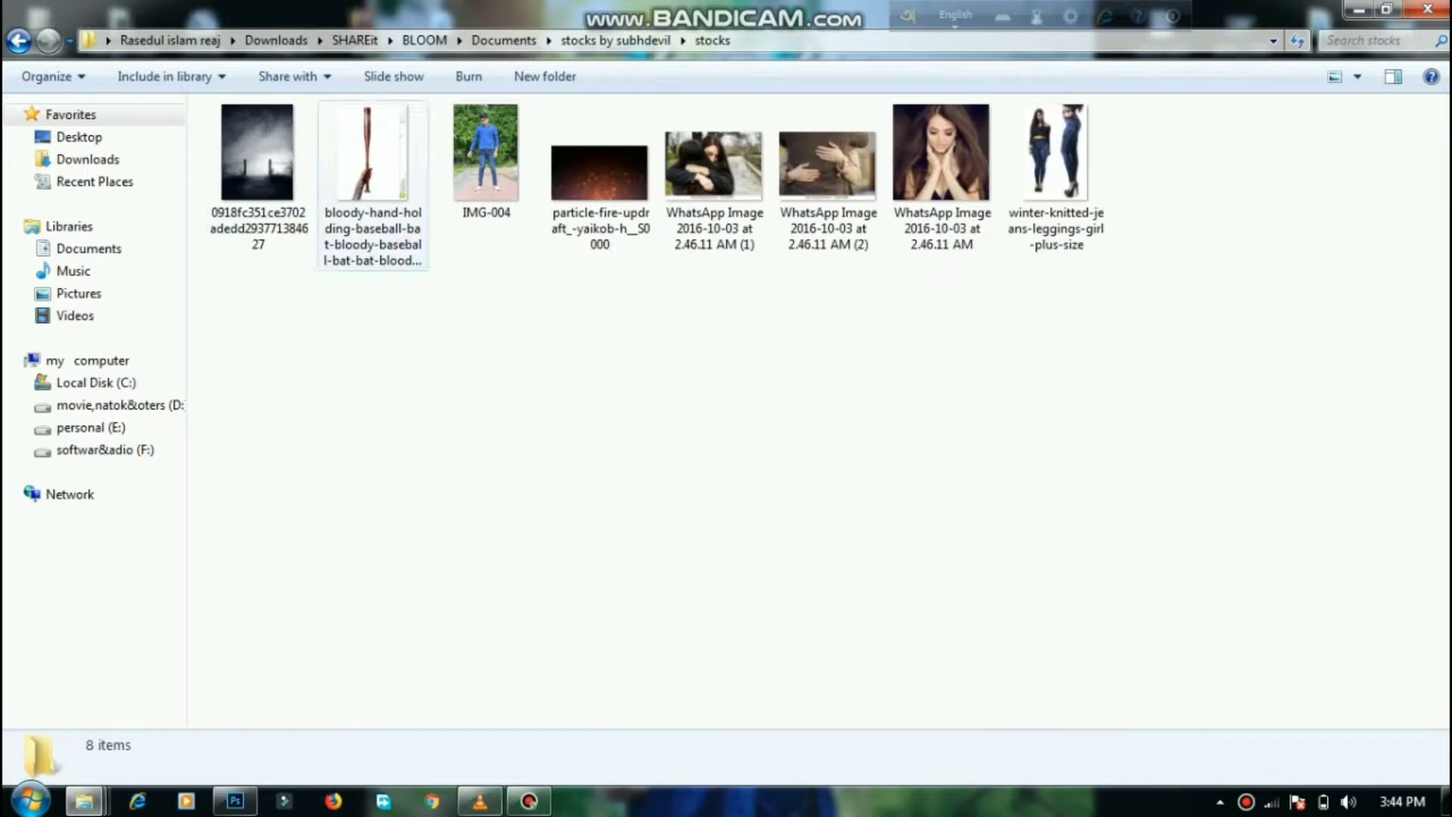
left_click(264, 155)
left_click_drag(261, 157, 484, 484)
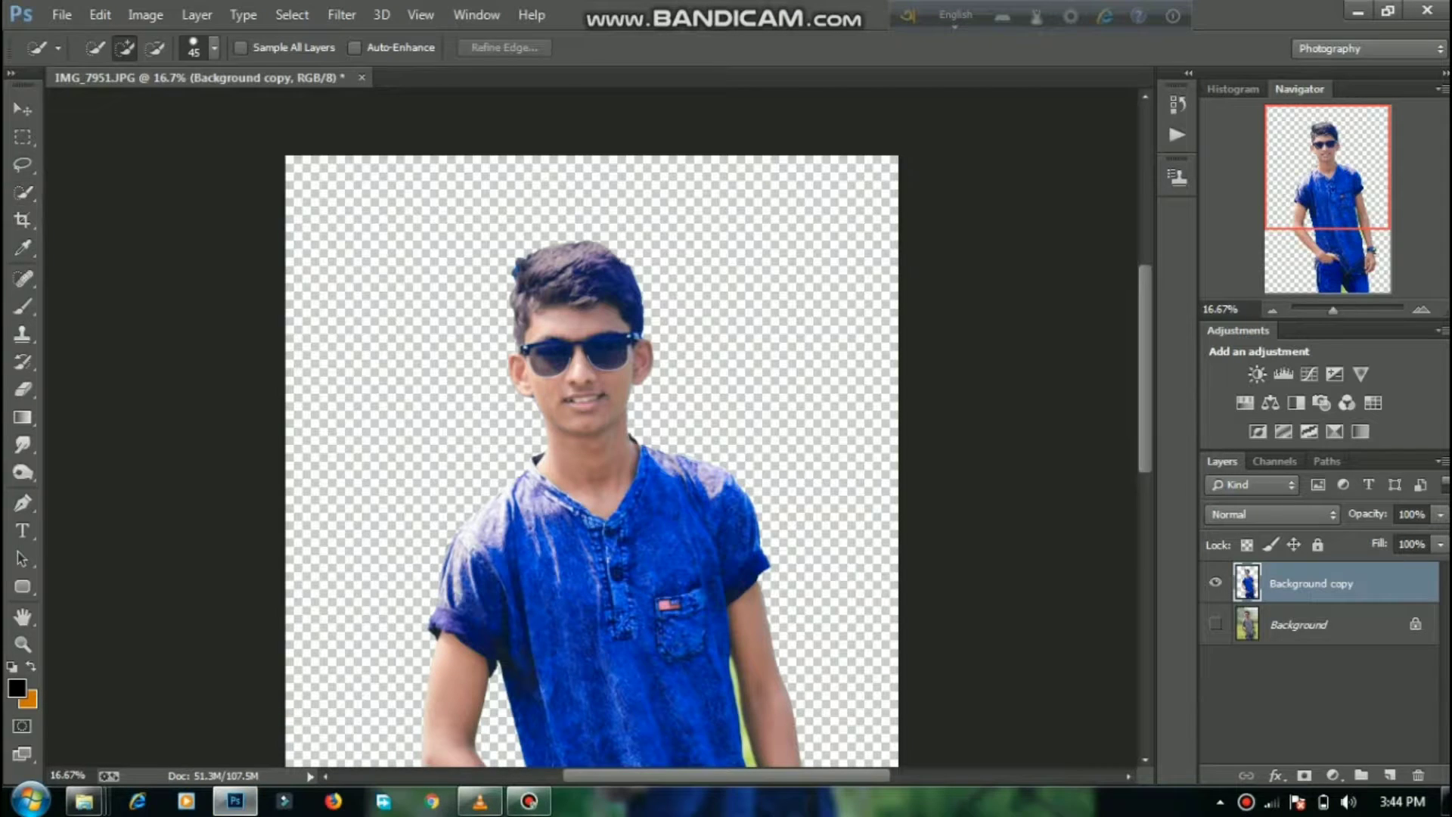
Step: Scale the placed foggy fence image to about 686% and position it to cover the whole canvas
key("ctrl+minus")
key("ctrl+minus")
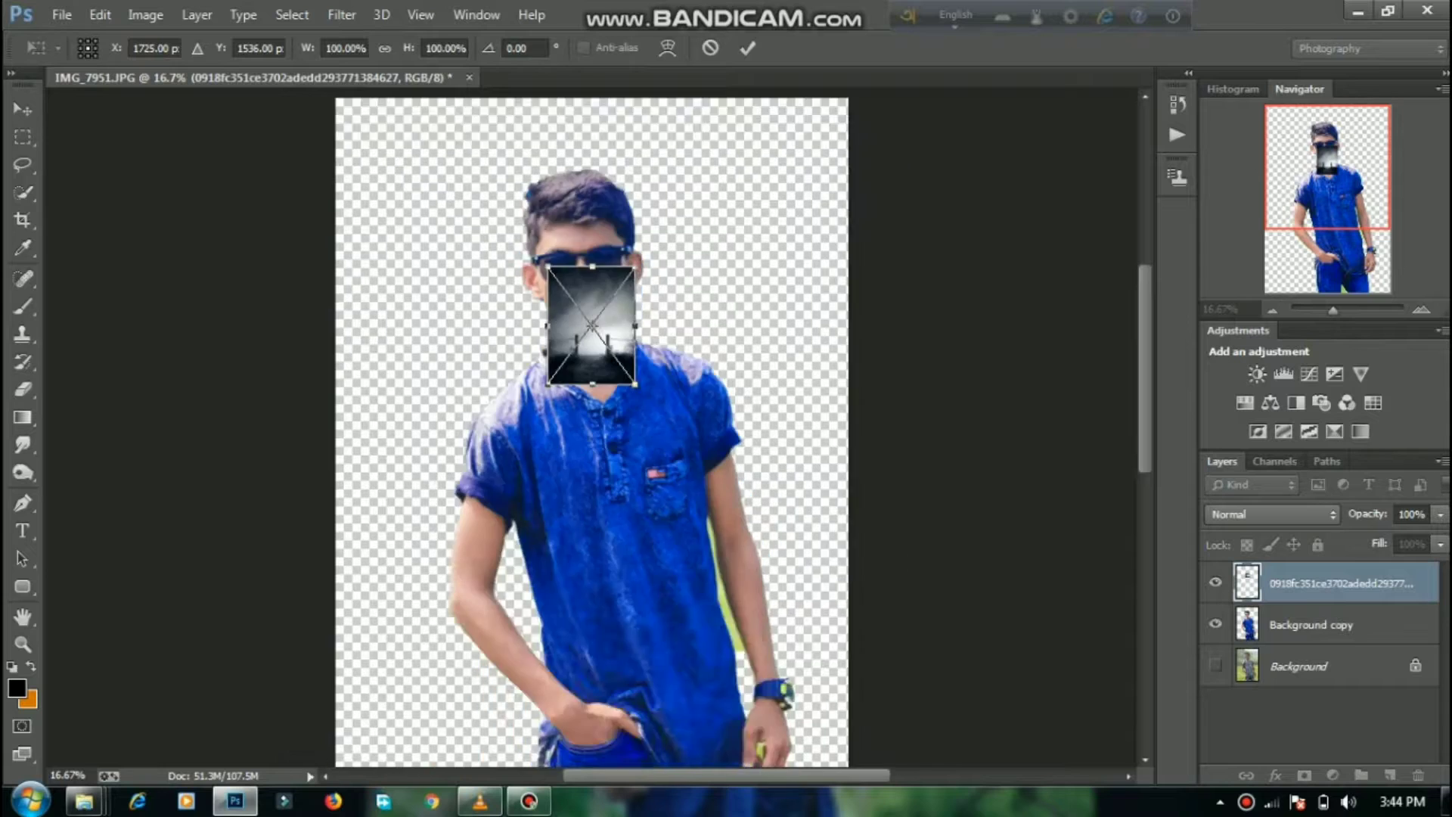
left_click_drag(617, 368, 929, 785)
left_click_drag(713, 382, 586, 255)
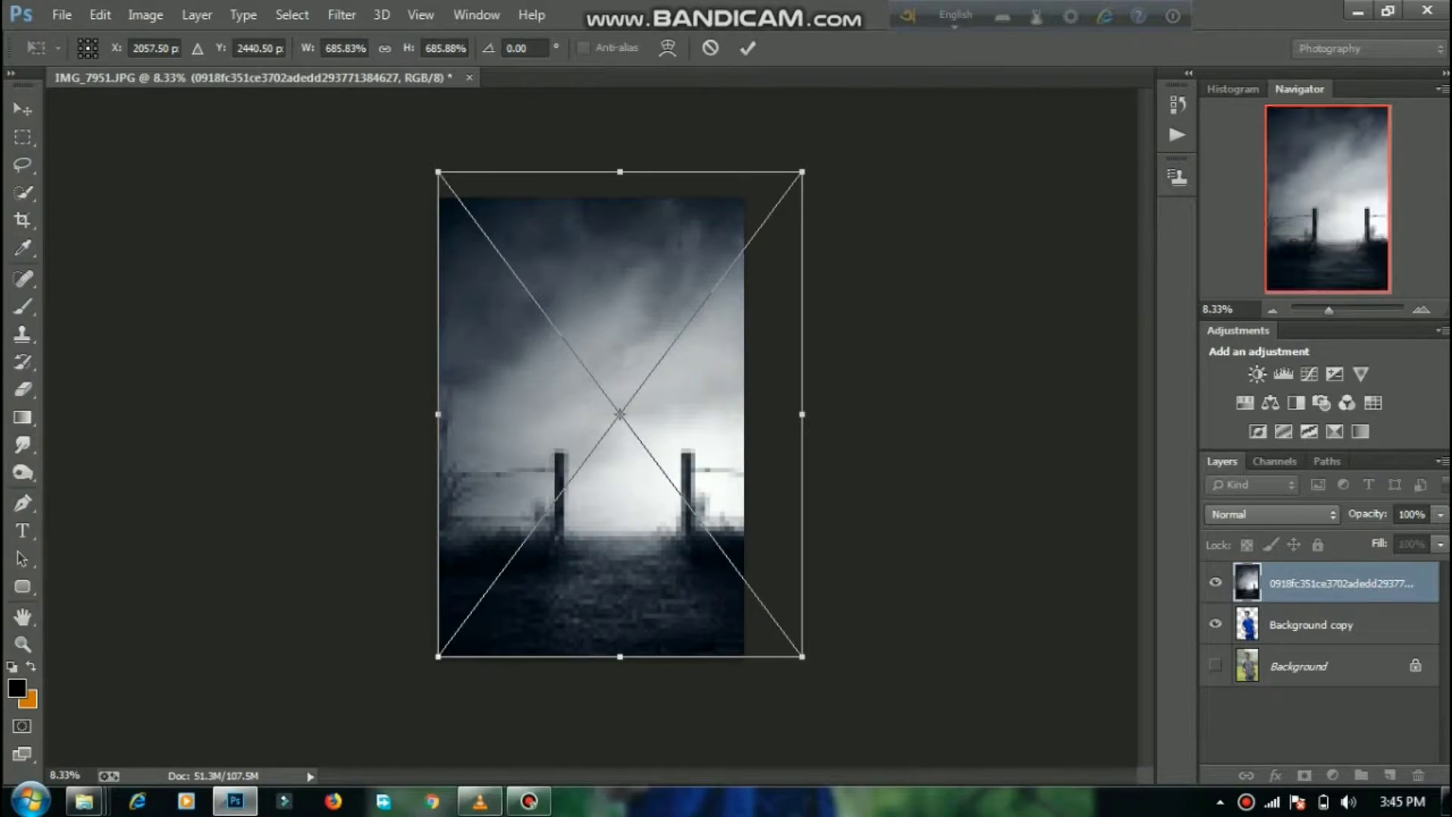
left_click(747, 49)
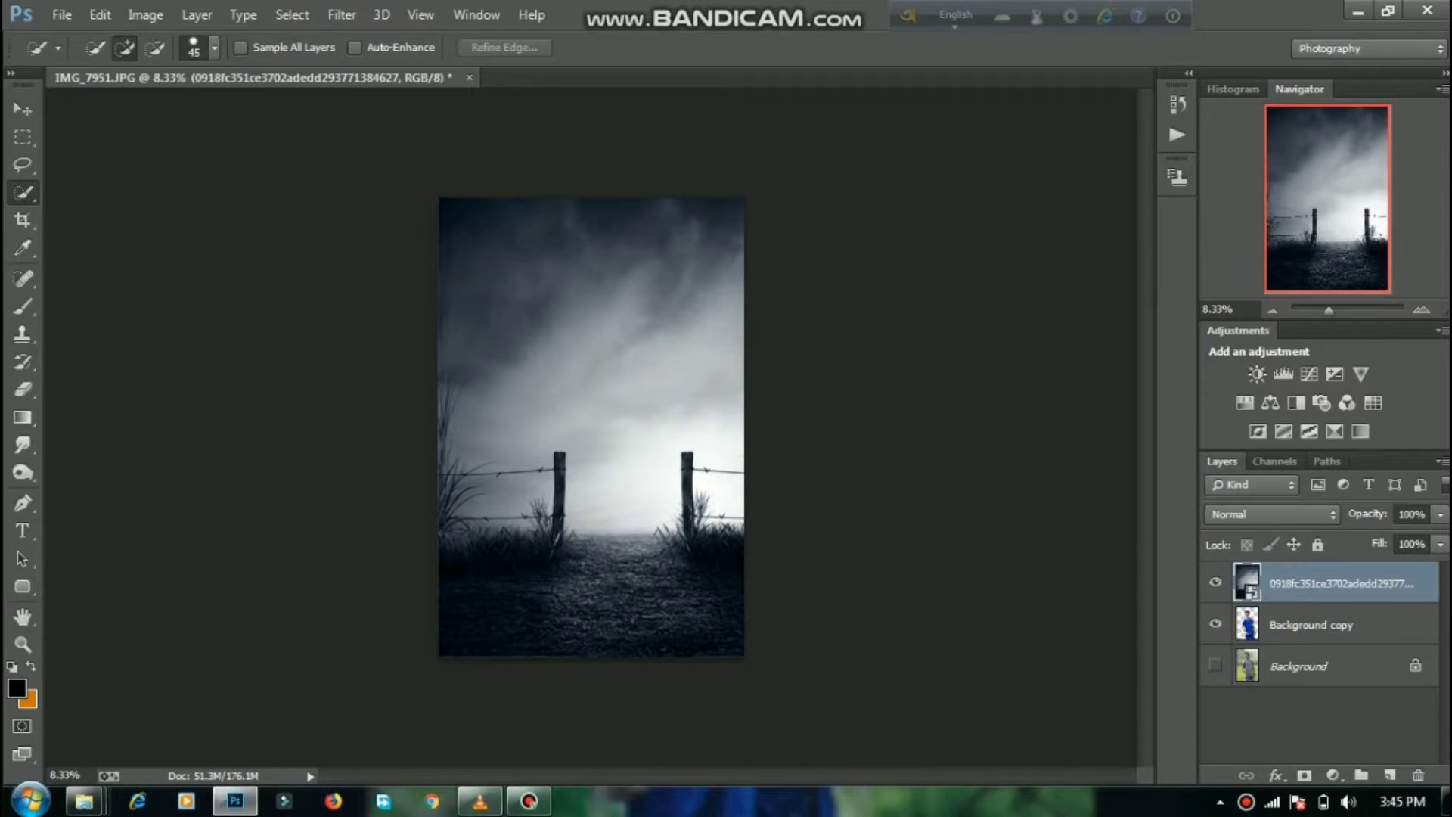
Step: Rasterize the foggy fence layer and move it below the Background copy layer
right_click(1292, 584)
left_click(946, 329)
left_click_drag(1324, 583, 1324, 640)
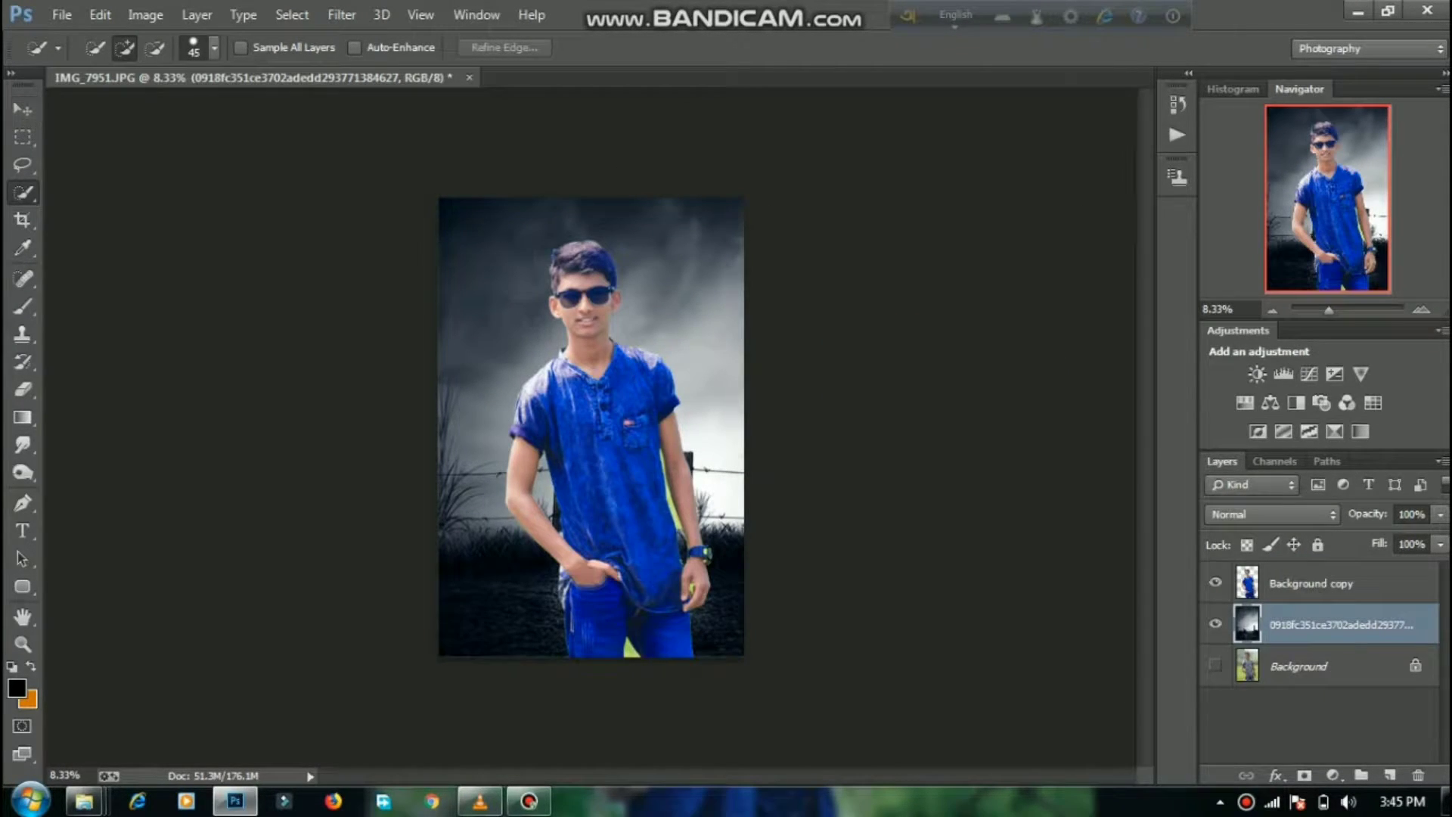
Step: Switch to Windows Explorer, open the photo folder inside BLOOM, and place City-PNG-Clipart over the man's bent arm at its original scale
left_click(1358, 11)
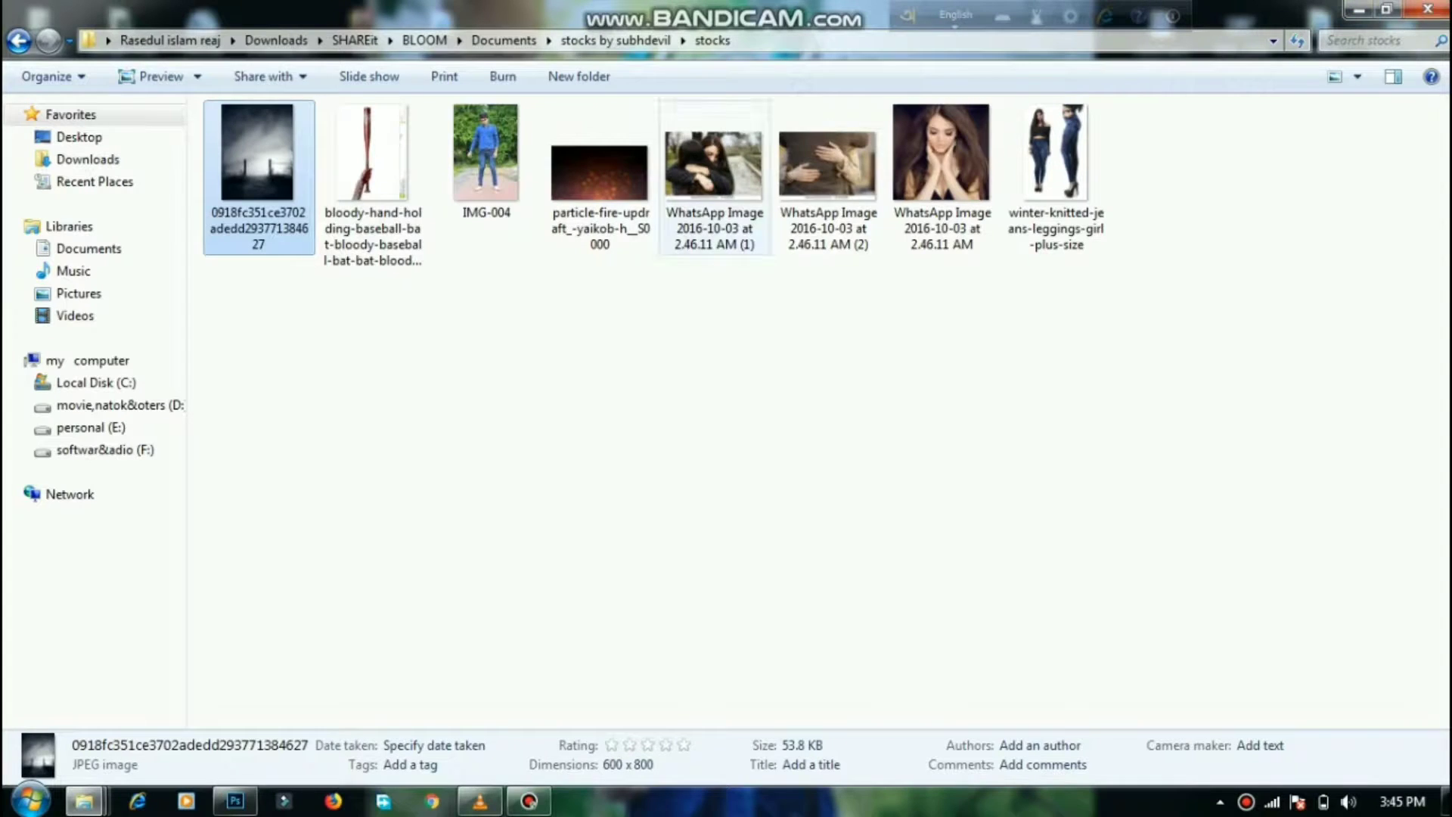
left_click(19, 40)
left_click(19, 40)
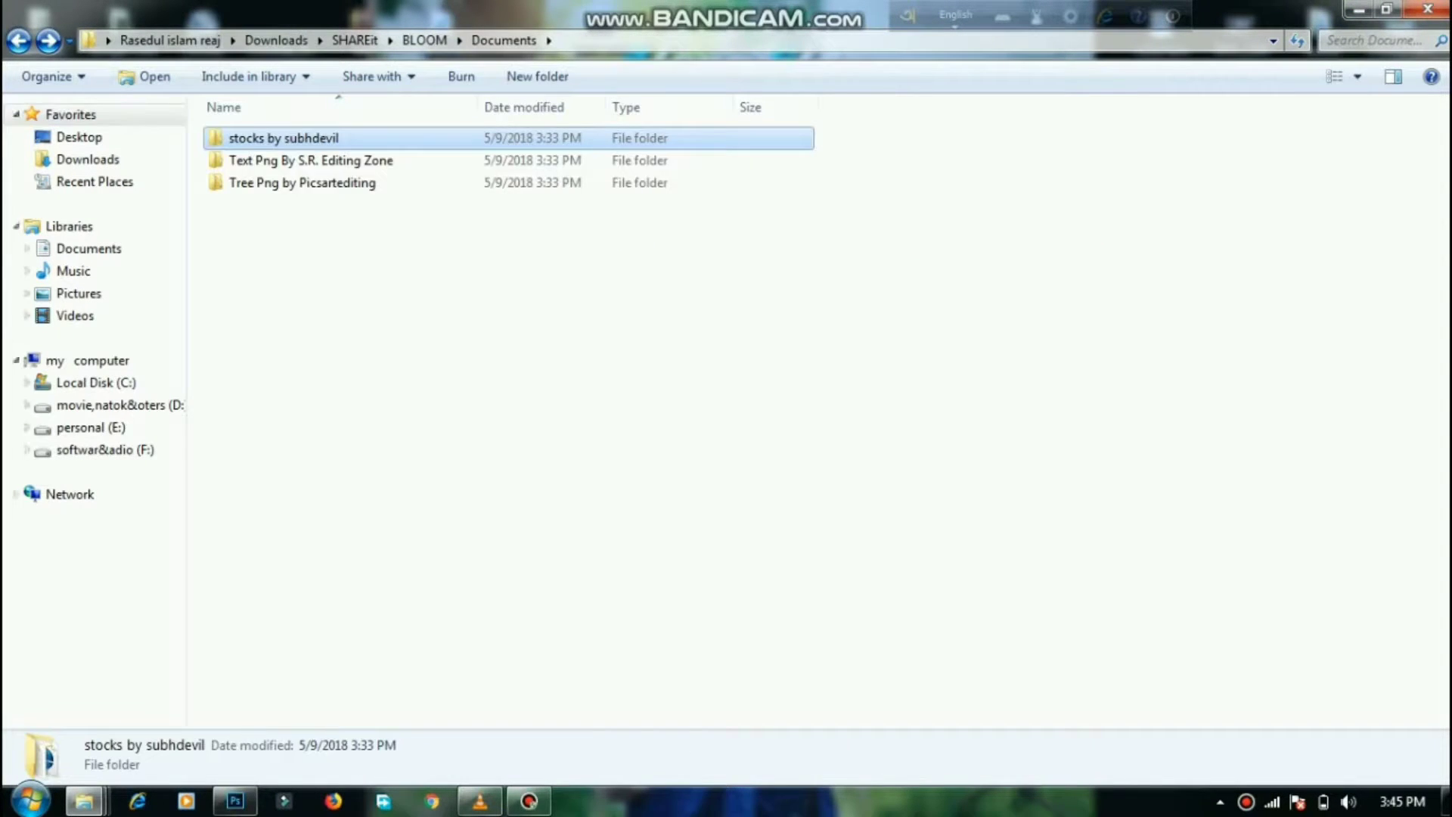
left_click(19, 41)
double_click(246, 161)
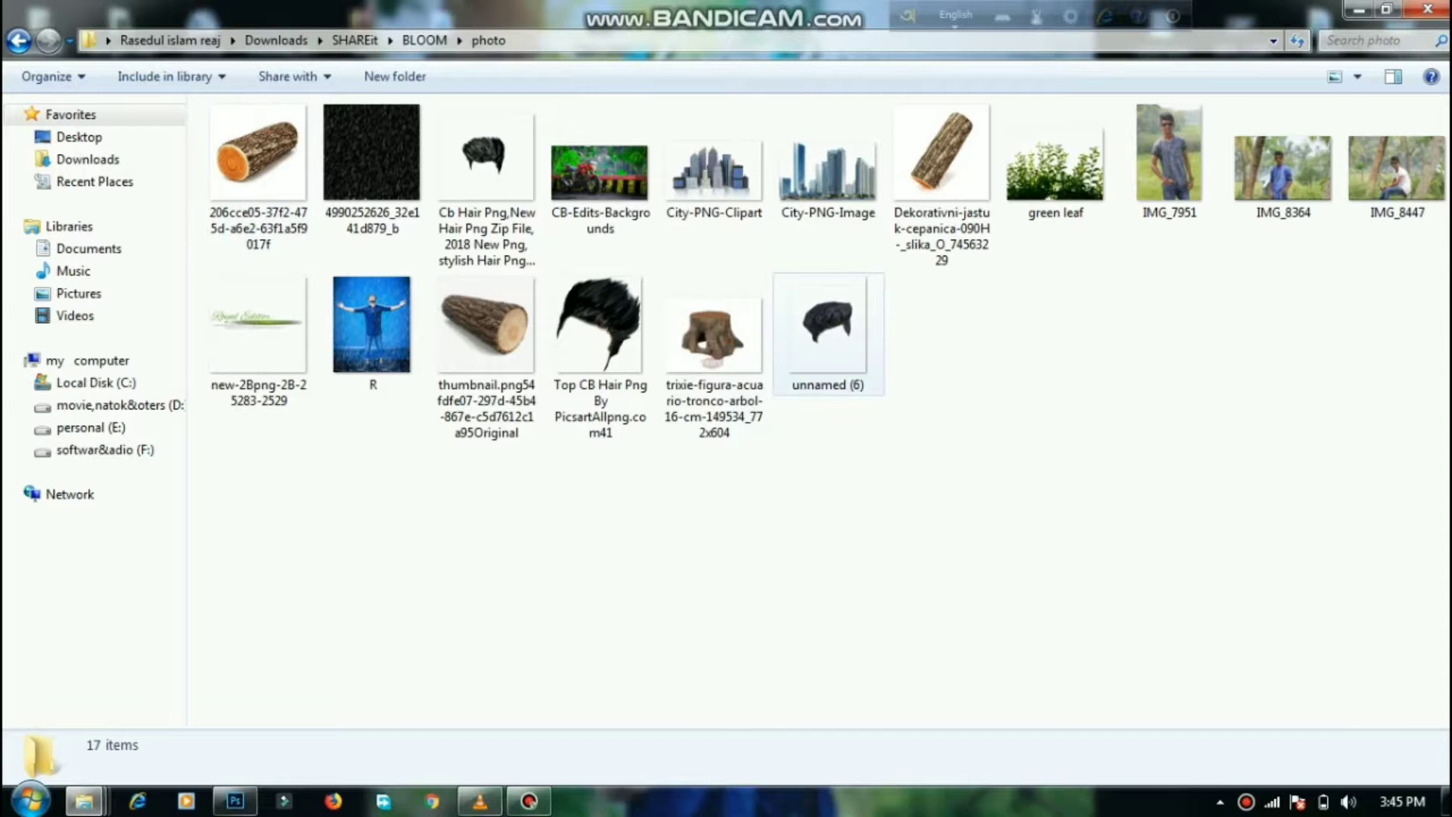
left_click_drag(711, 174, 523, 448)
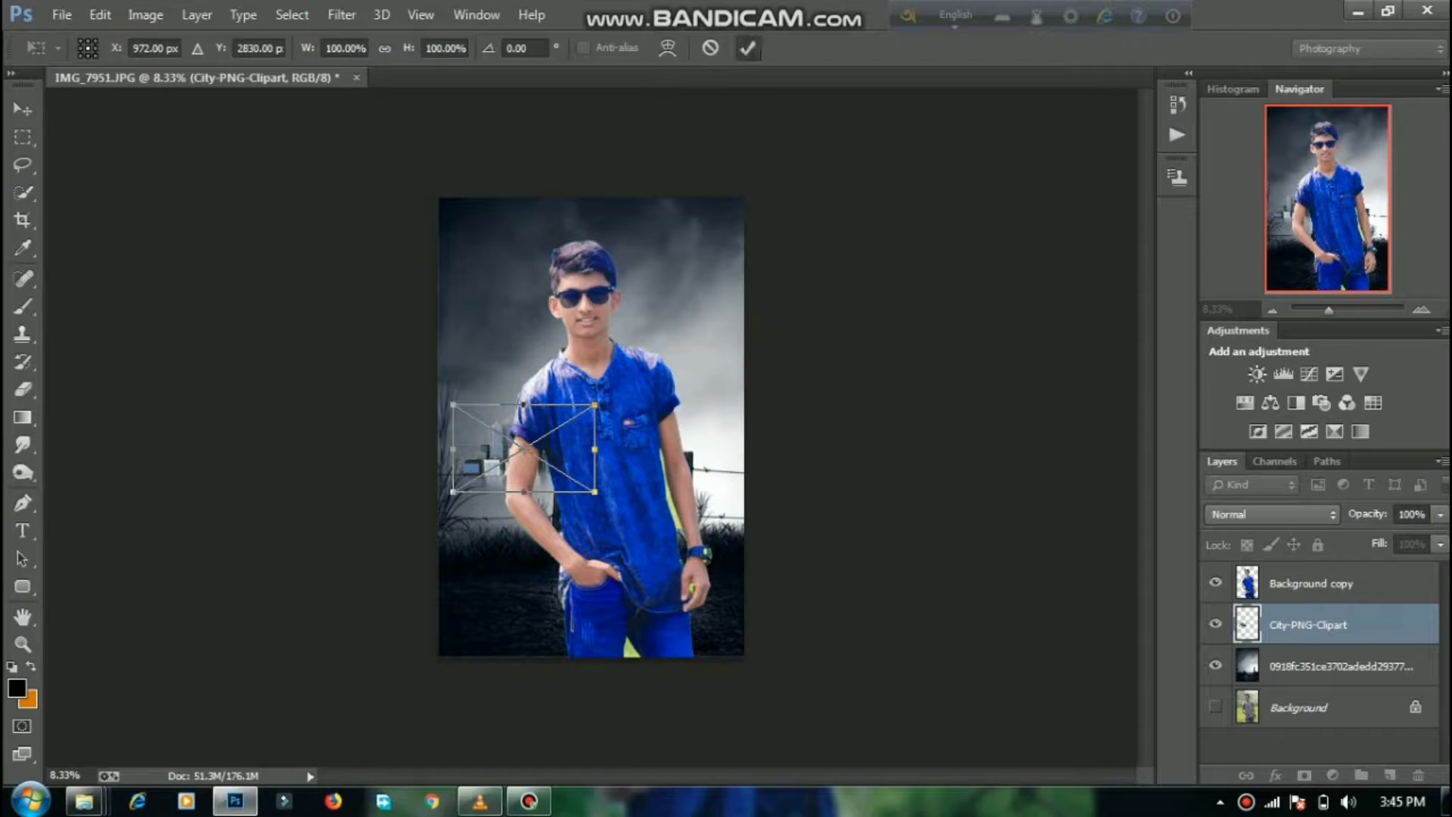
key("Return")
Step: Move the City-PNG-Clipart layer above the Background copy layer and rasterize it
key("w")
left_click_drag(1351, 624, 1351, 569)
right_click(1353, 583)
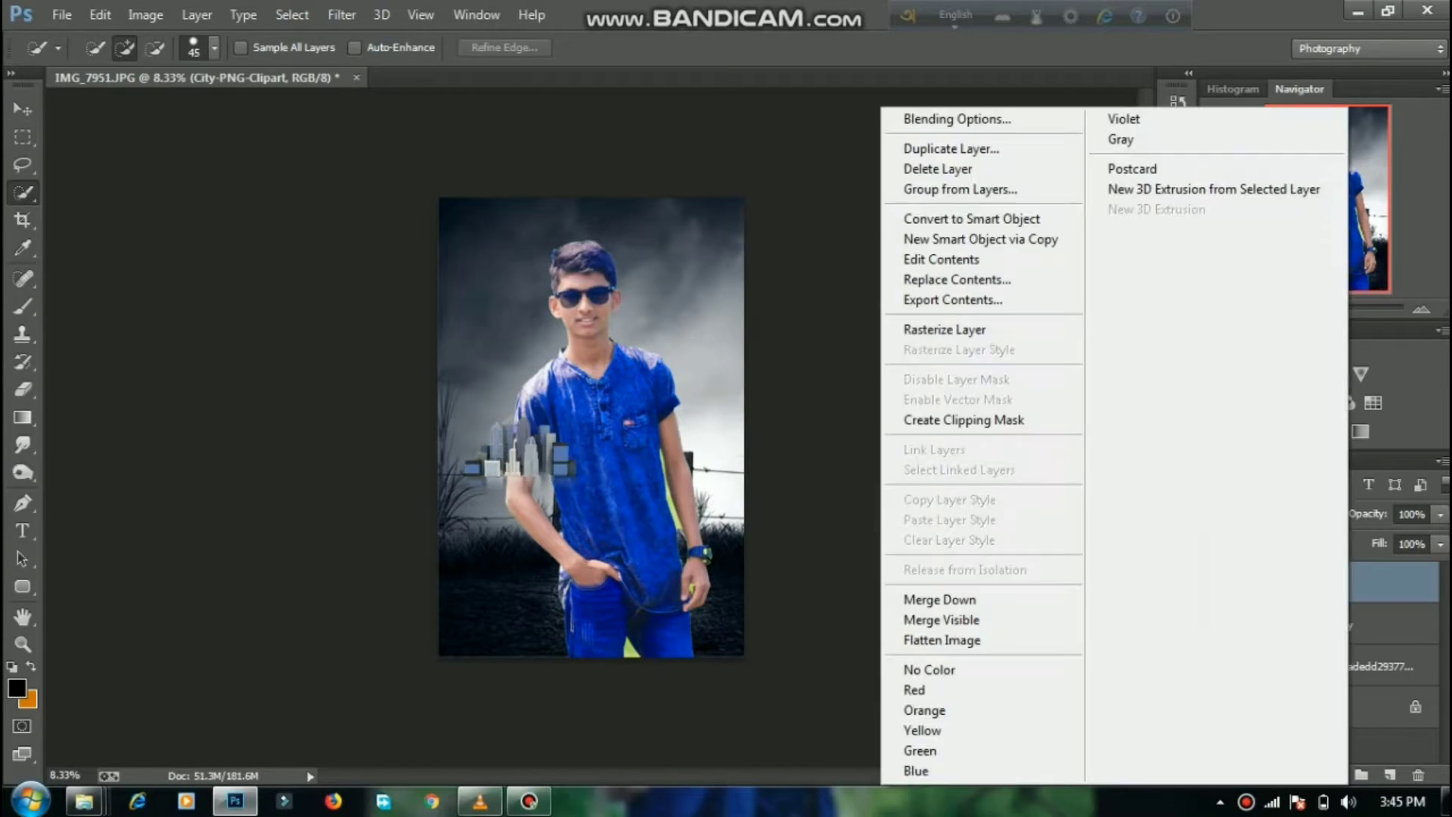
left_click(946, 330)
Step: Enlarge the city skyline with Free Transform and position it across the lower part of the image in front of the man
key("ctrl+t")
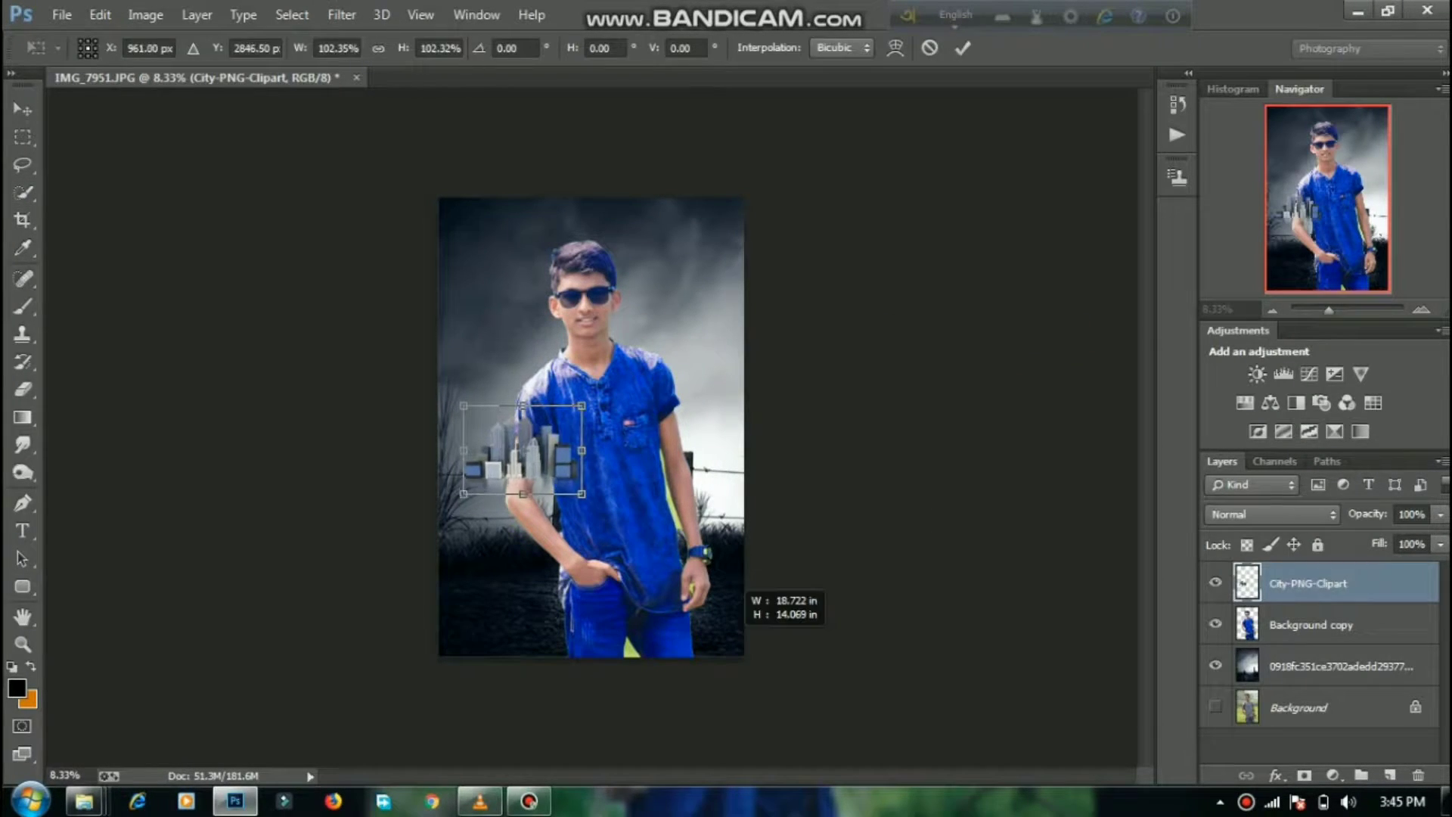
left_click_drag(738, 589, 901, 739)
left_click_drag(700, 470, 649, 438)
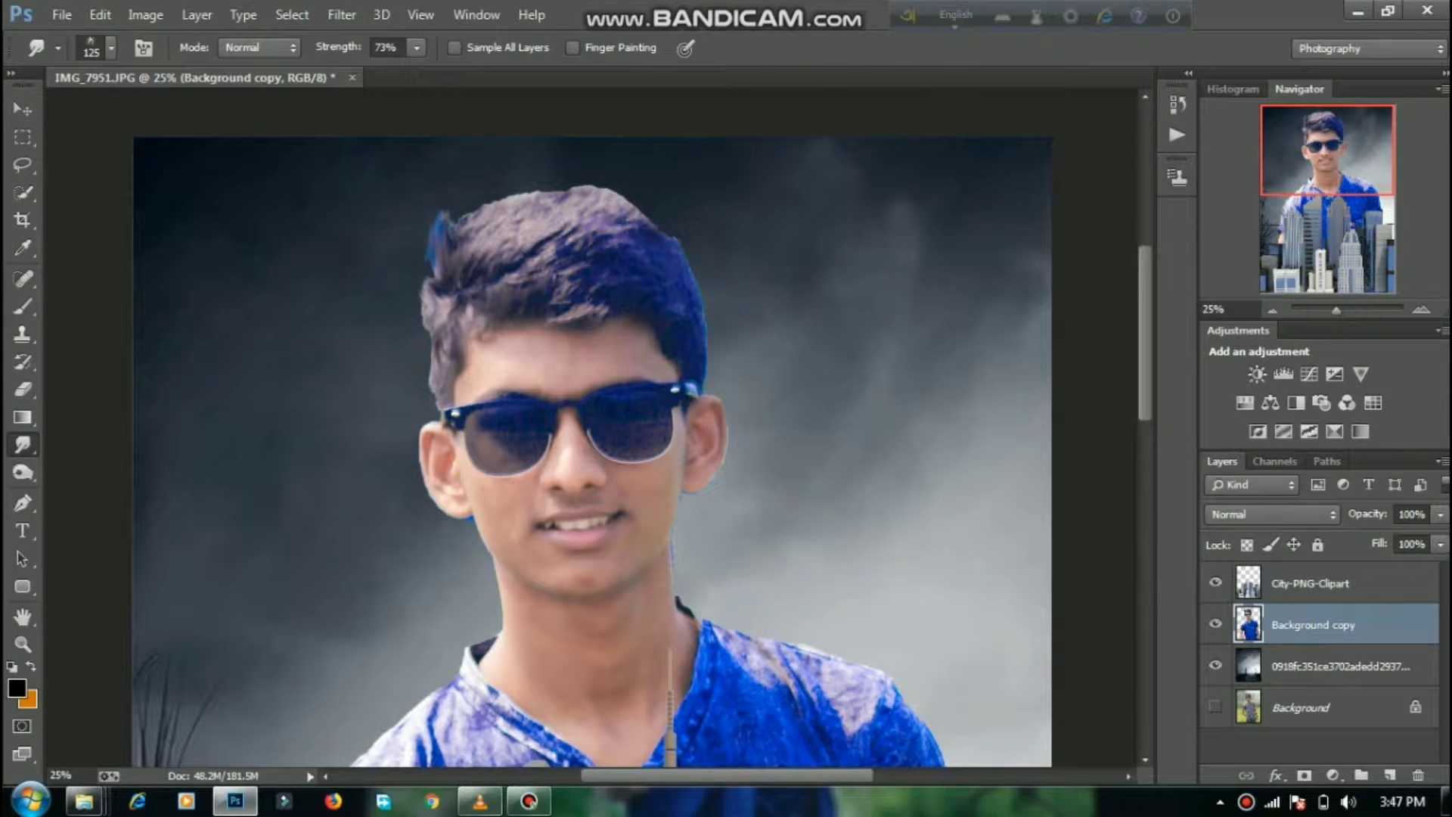
Step: Smudge the man's hair edges outward into soft strands on the Background copy layer, using 73% strength
mouse_move(433, 294)
left_mouse_down()
mouse_move(427, 269)
mouse_move(433, 379)
left_mouse_up()
mouse_move(477, 246)
left_mouse_down()
mouse_move(476, 226)
mouse_move(518, 196)
left_mouse_up()
left_click_drag(454, 230, 482, 199)
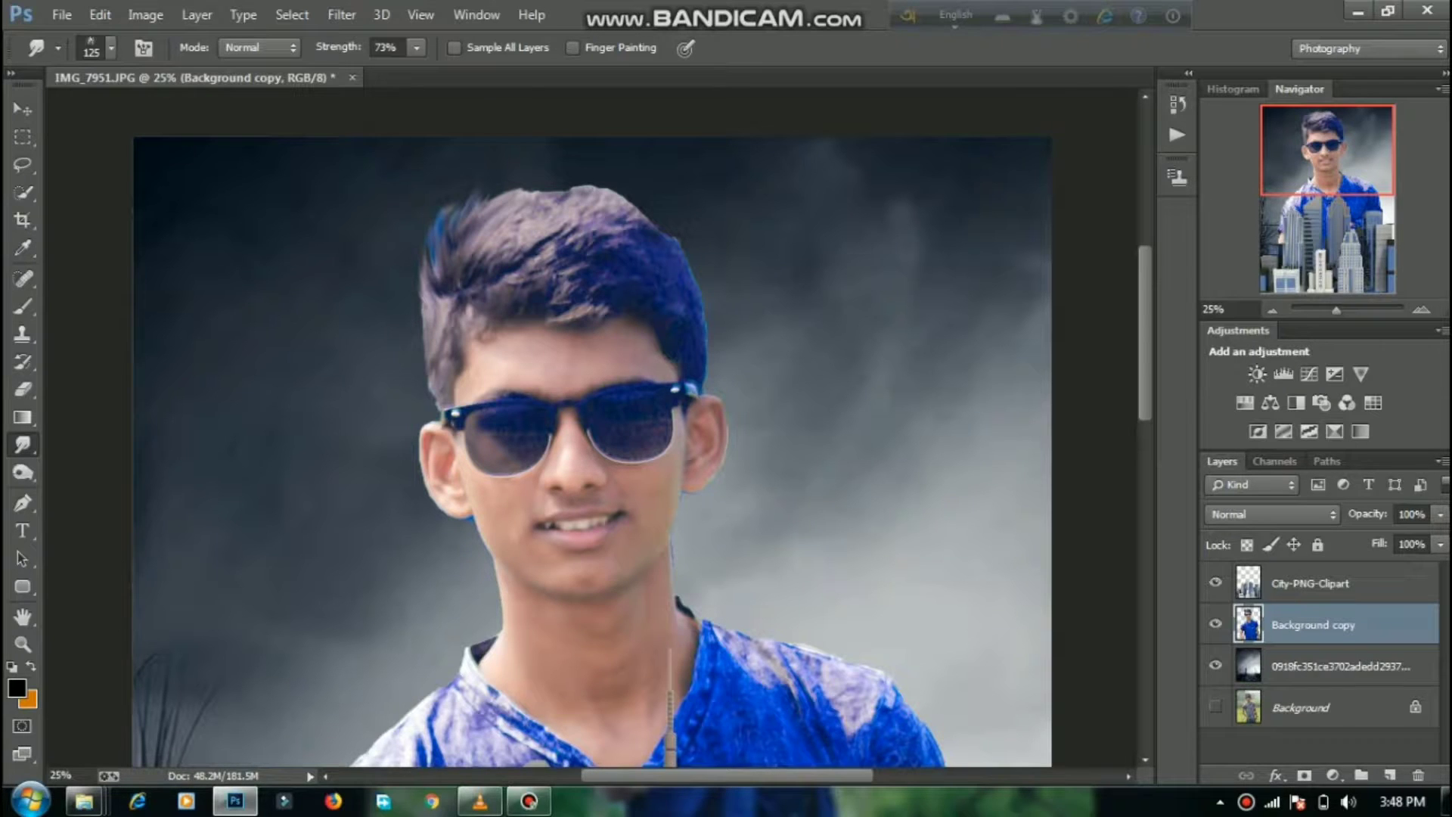
left_click_drag(516, 227, 569, 178)
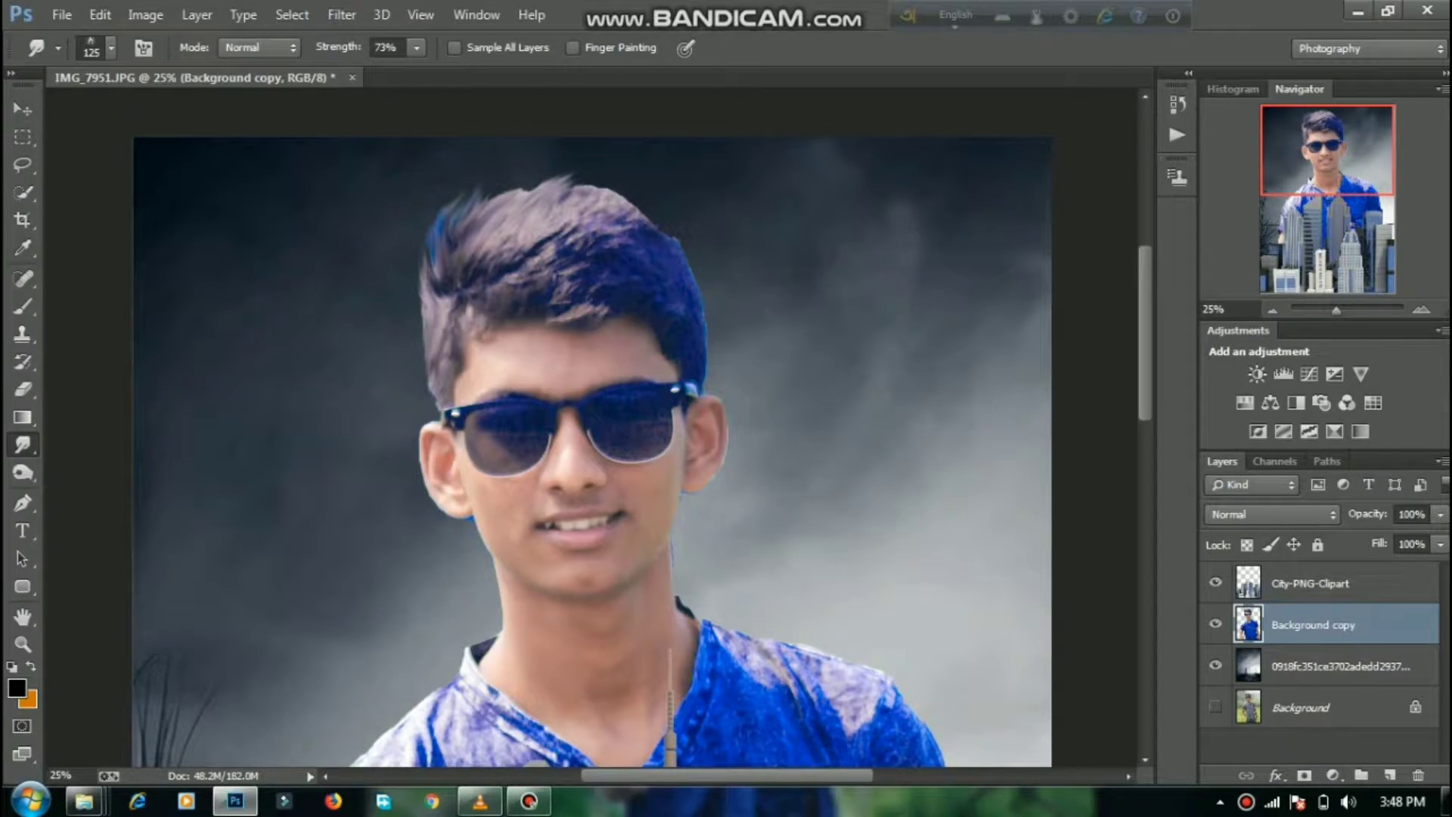
left_click_drag(497, 212, 531, 172)
mouse_move(609, 221)
left_mouse_down()
mouse_move(653, 198)
mouse_move(612, 192)
mouse_move(626, 184)
left_mouse_up()
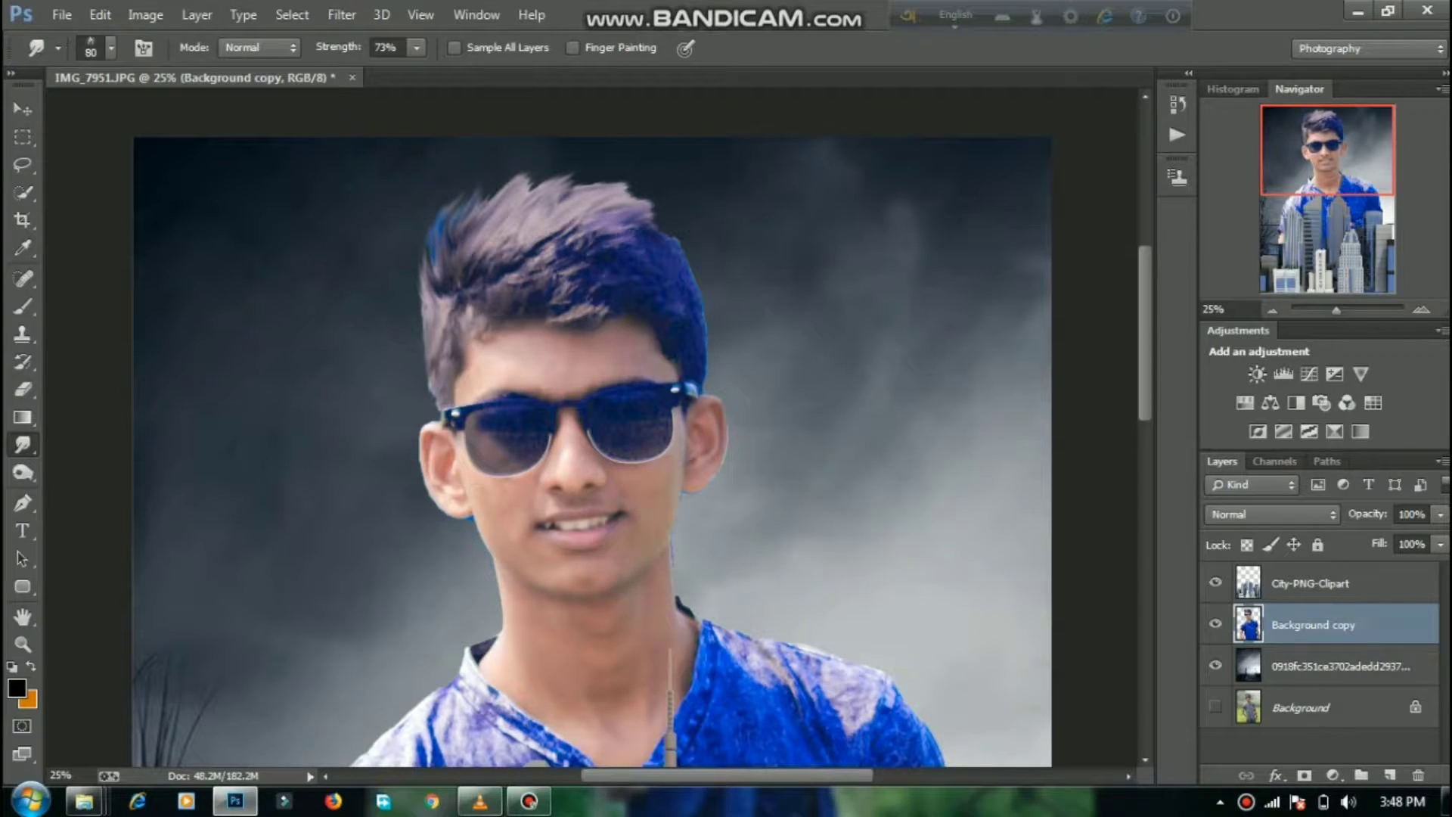
left_click_drag(641, 235, 665, 223)
mouse_move(558, 281)
left_mouse_down()
mouse_move(589, 267)
mouse_move(596, 184)
mouse_move(659, 208)
mouse_move(634, 195)
mouse_move(646, 194)
left_mouse_up()
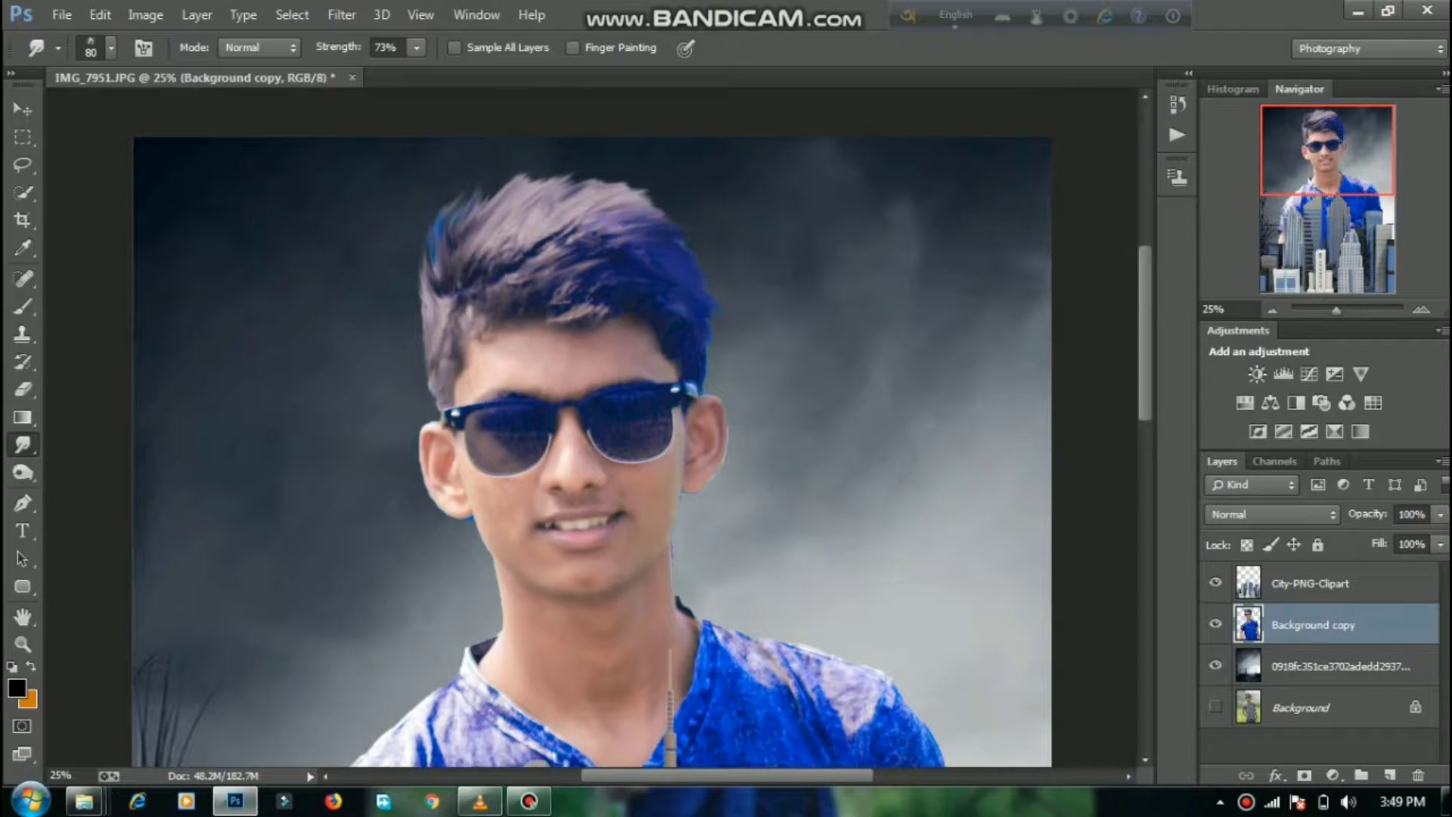
left_click_drag(699, 333, 708, 351)
Step: Darken the man's hair with a 300 px Burn tool set to Midtones at 50% exposure
left_click(22, 472)
key("bracketright")
mouse_move(624, 217)
left_mouse_down()
mouse_move(503, 215)
mouse_move(461, 239)
mouse_move(665, 291)
left_mouse_up()
mouse_move(471, 231)
left_mouse_down()
mouse_move(594, 204)
mouse_move(541, 241)
left_mouse_up()
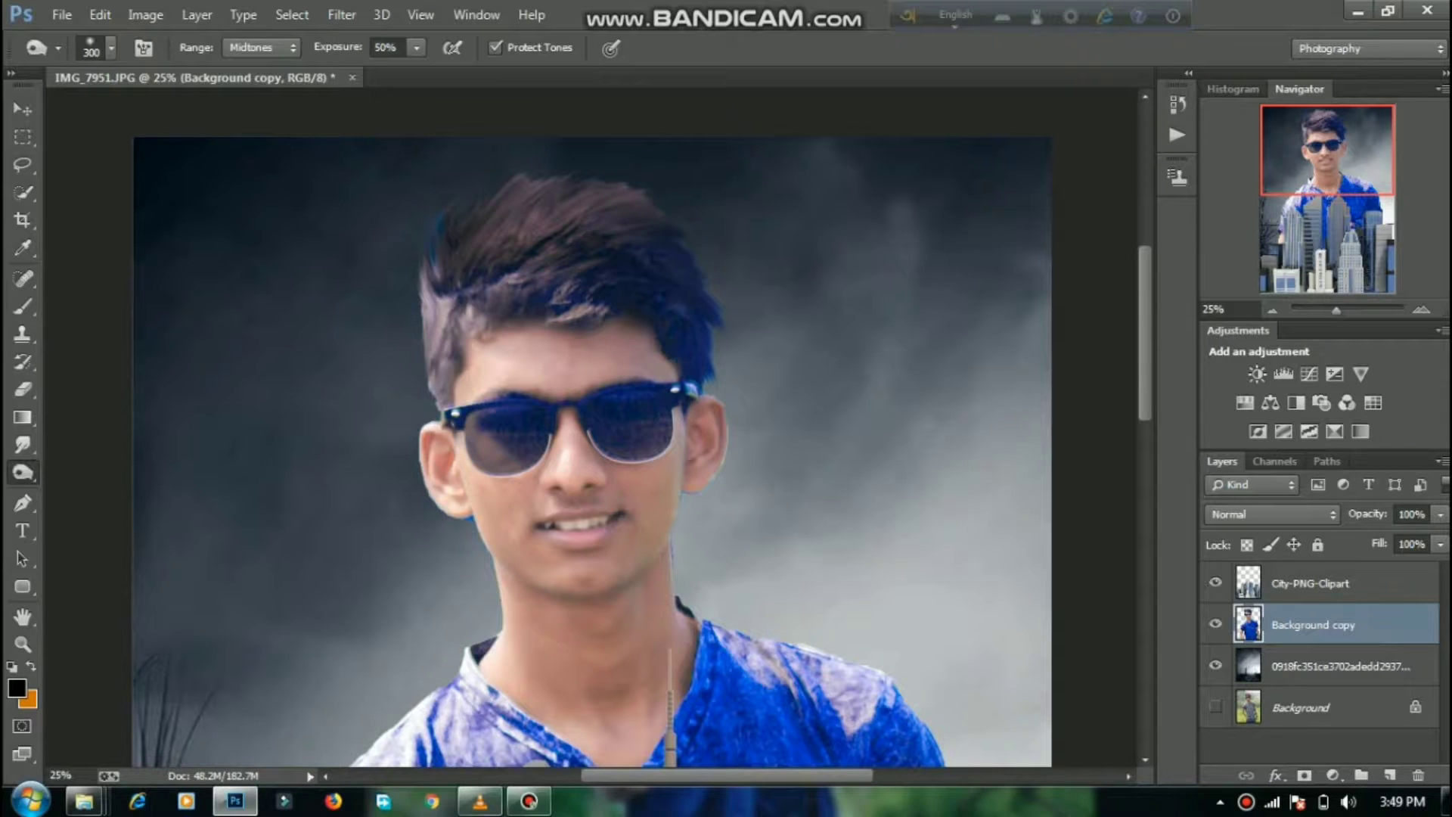
mouse_move(439, 265)
left_mouse_down()
mouse_move(447, 332)
mouse_move(605, 200)
left_mouse_up()
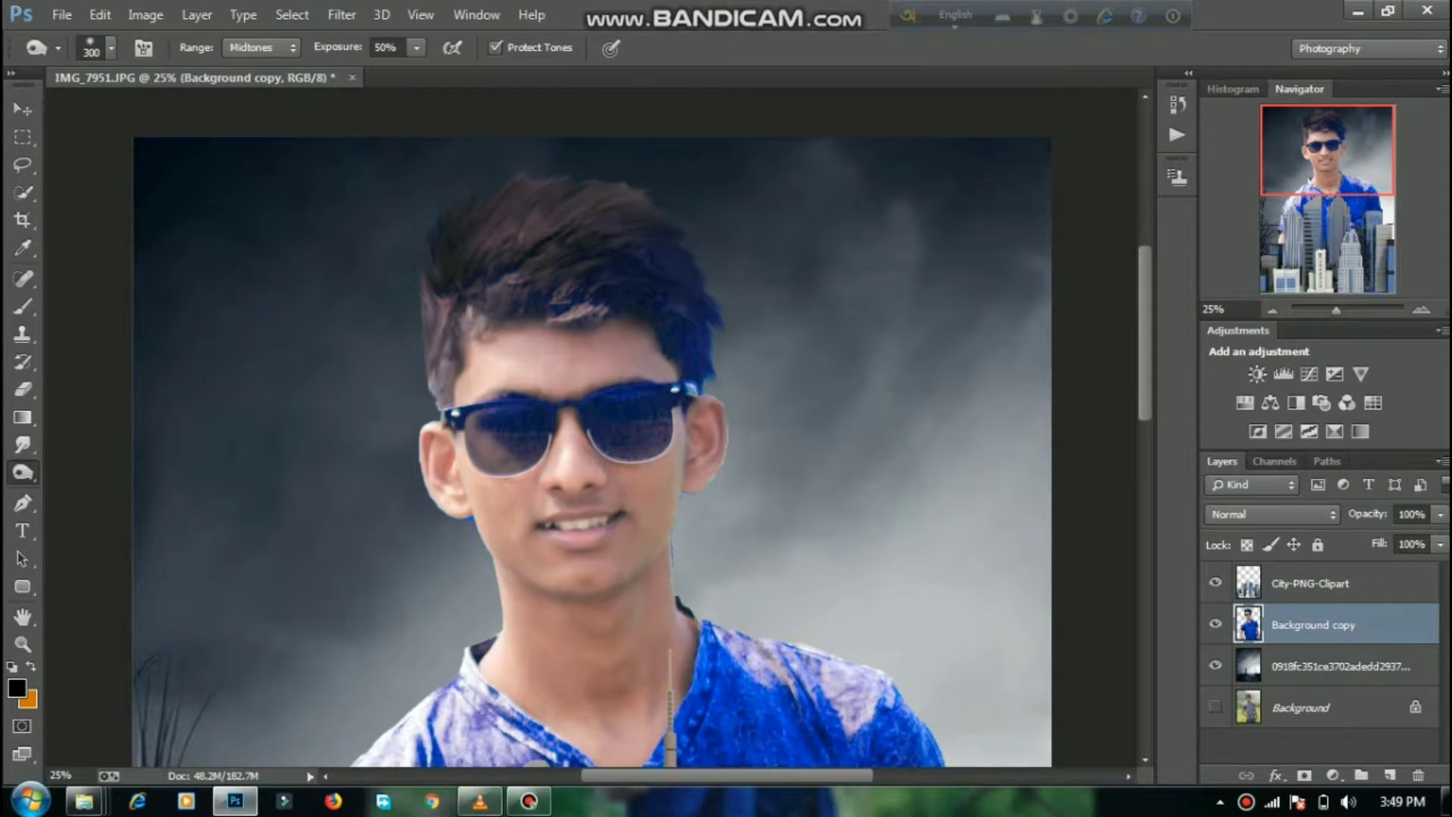
Step: Choose the Brush tool, enlarge it to 200 px, and set the foreground color to red (R 186, G 5, B 5)
scroll(590, 227, "down", 2)
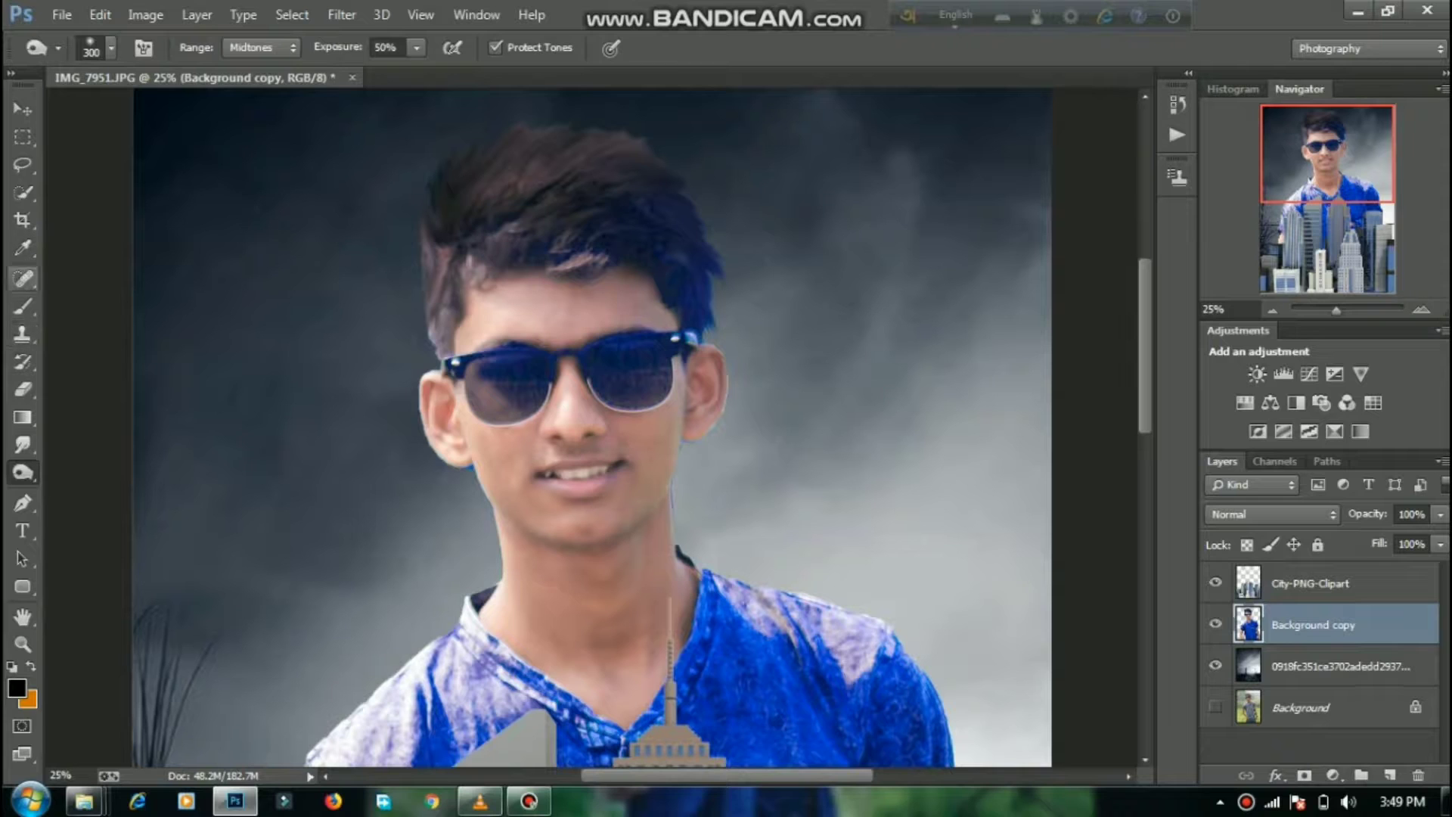
left_click(22, 306)
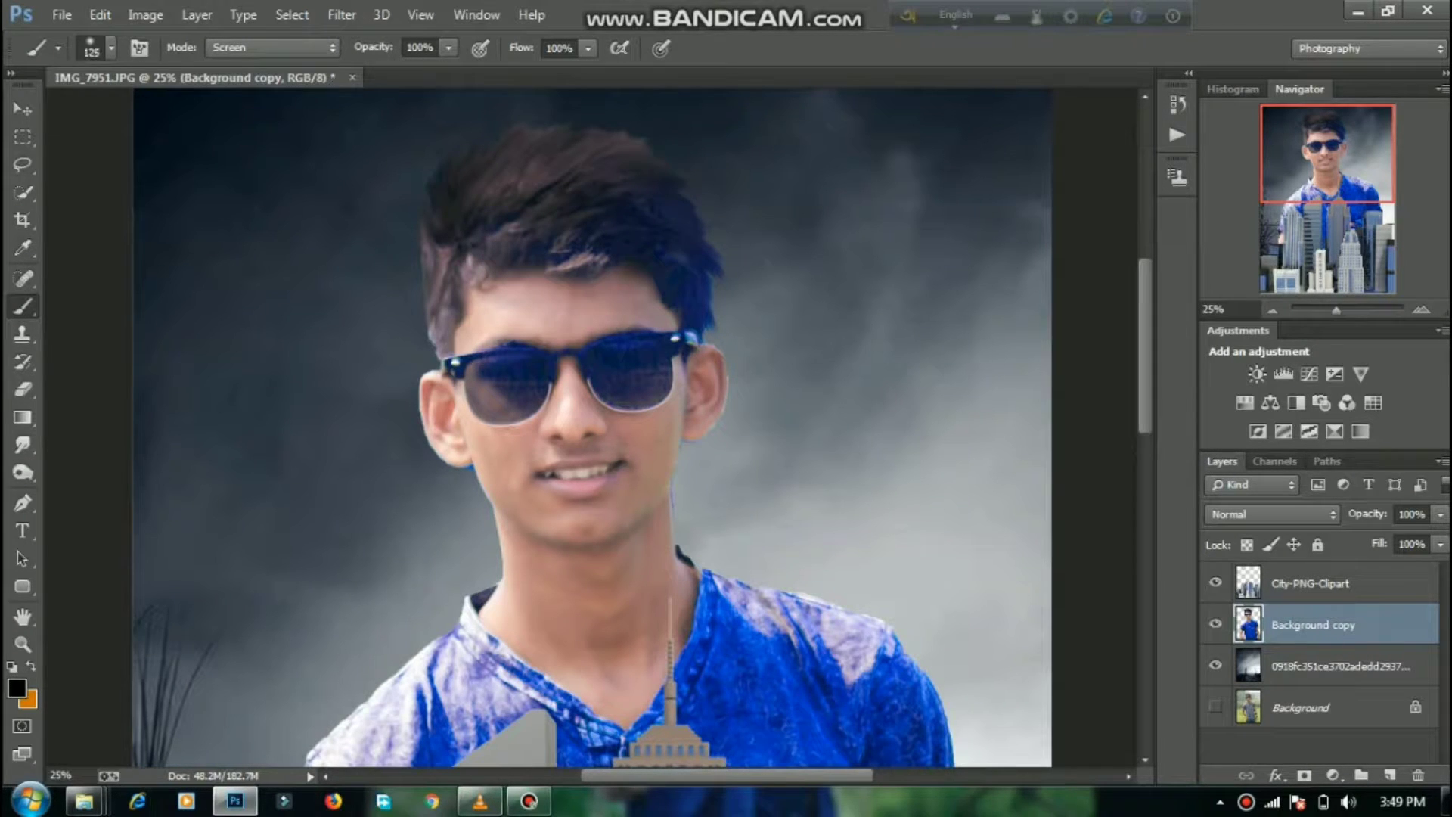
key("bracketright")
key("bracketright")
key("bracketright")
left_click(16, 689)
left_click(354, 573)
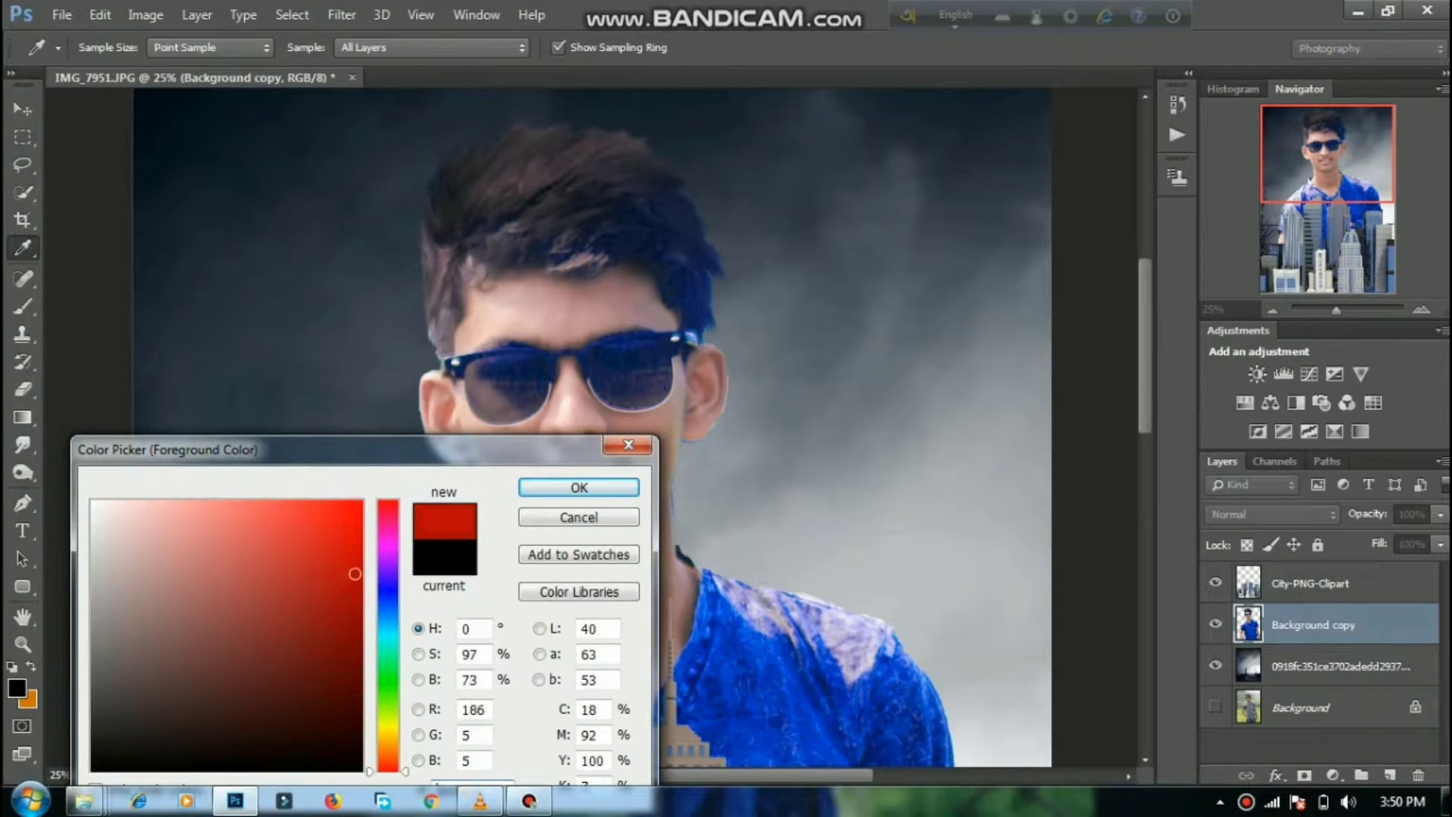
left_click(579, 488)
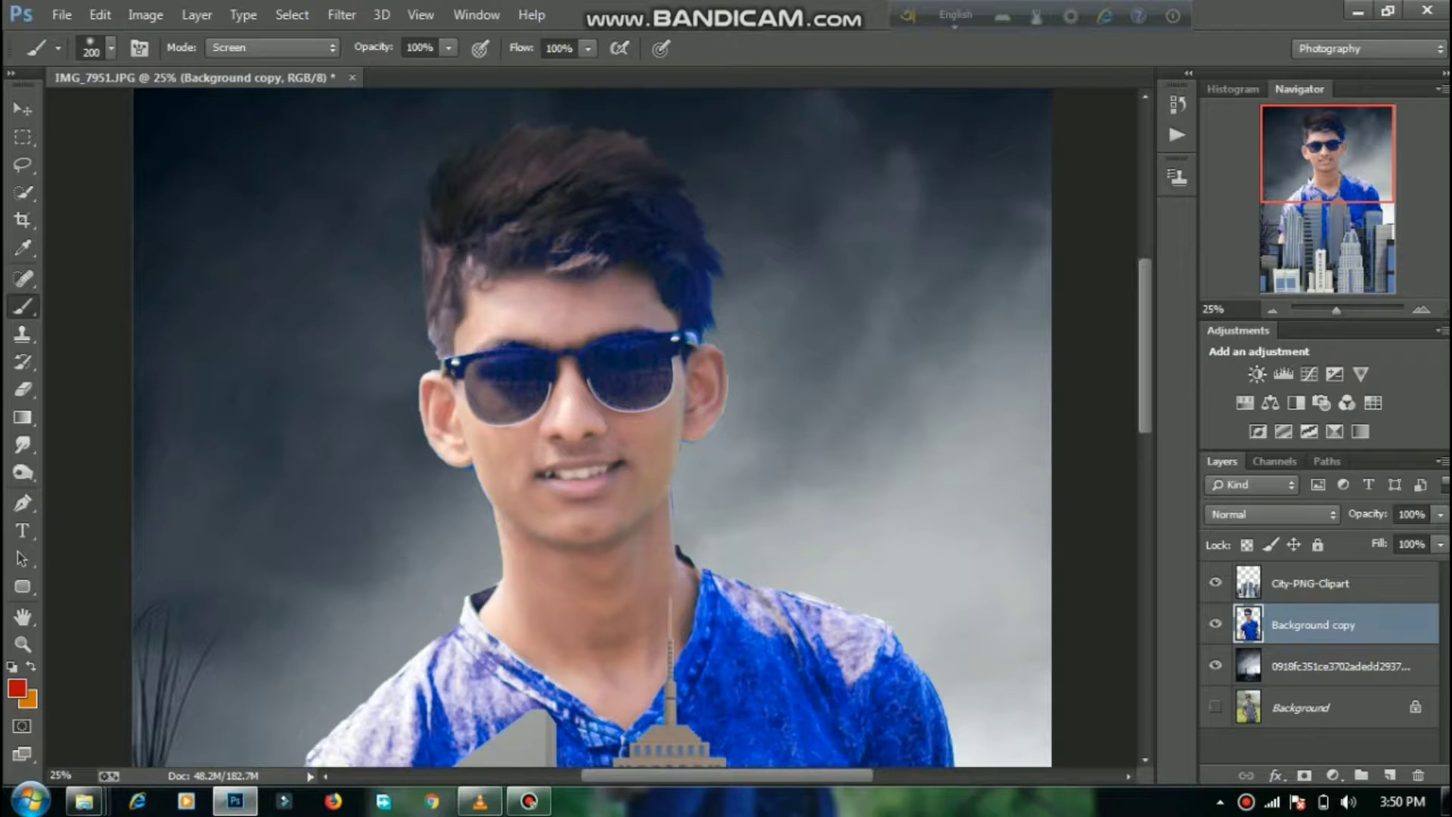
Step: Paint a red glow over both sunglass lenses with the brush in Screen mode
left_click(511, 386)
left_click(508, 384)
left_click(514, 383)
left_click(501, 379)
left_click(629, 376)
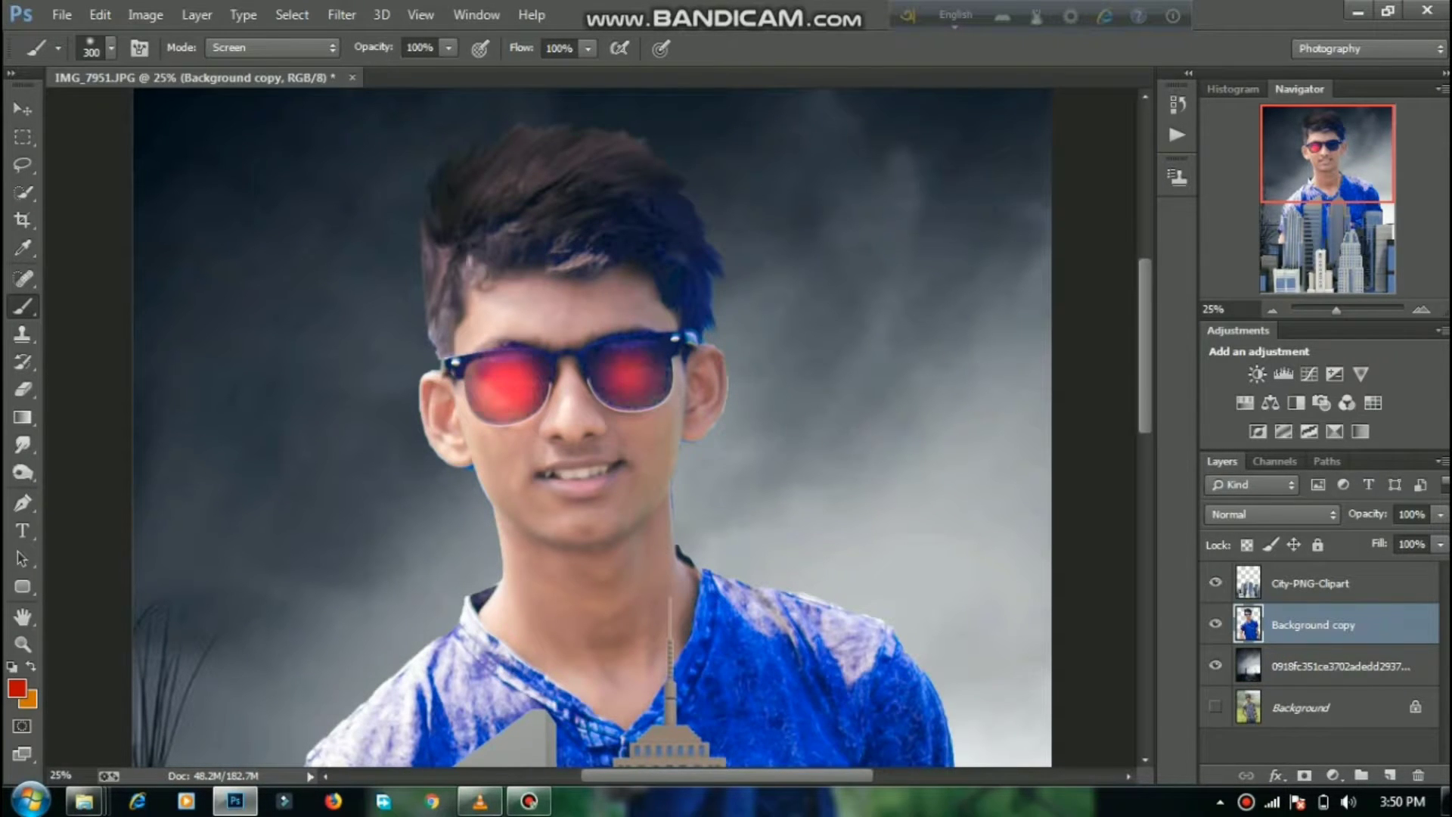
left_click(632, 374)
left_click(627, 373)
left_click(490, 379)
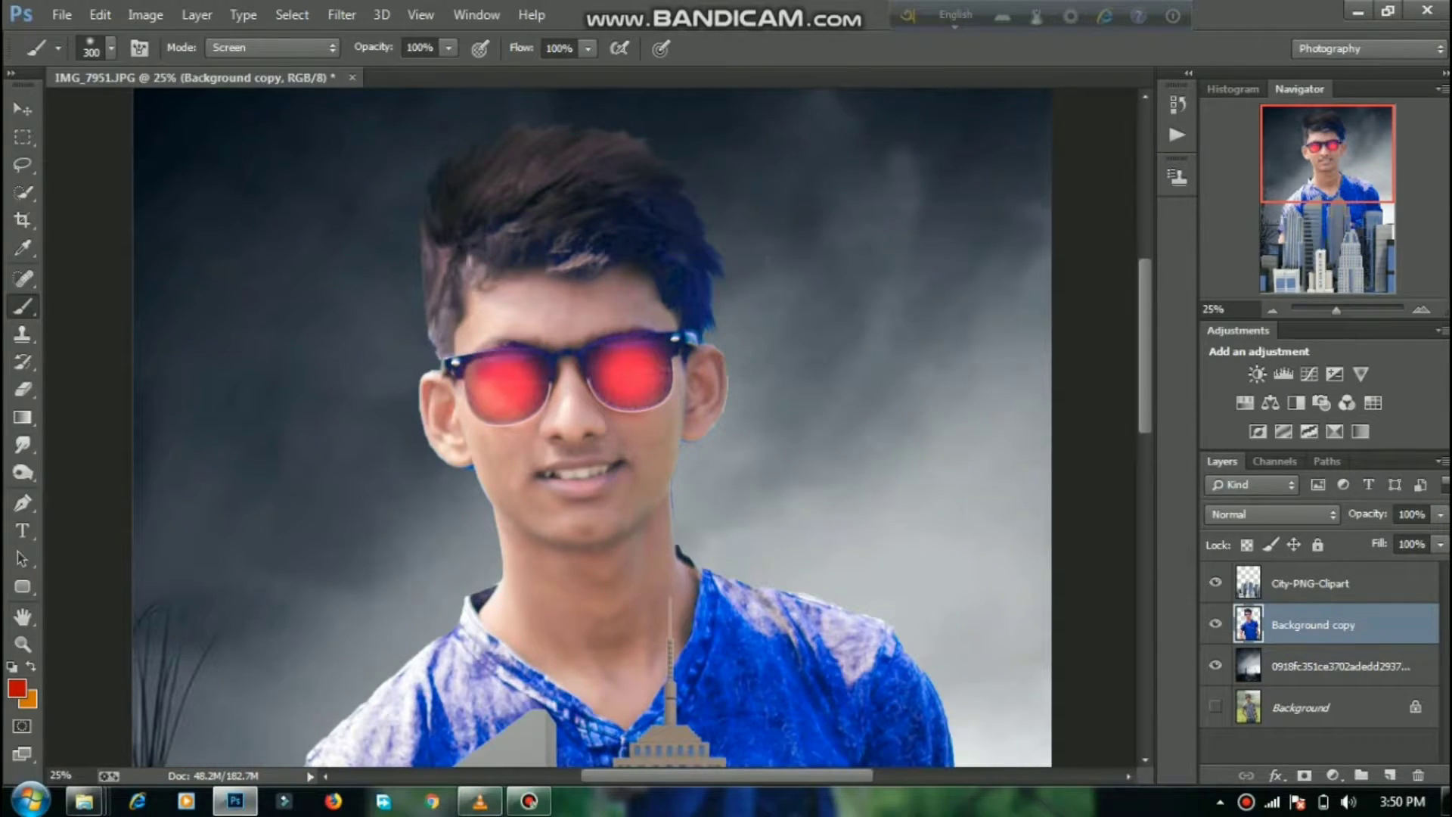
left_click(629, 363)
key("ctrl+minus")
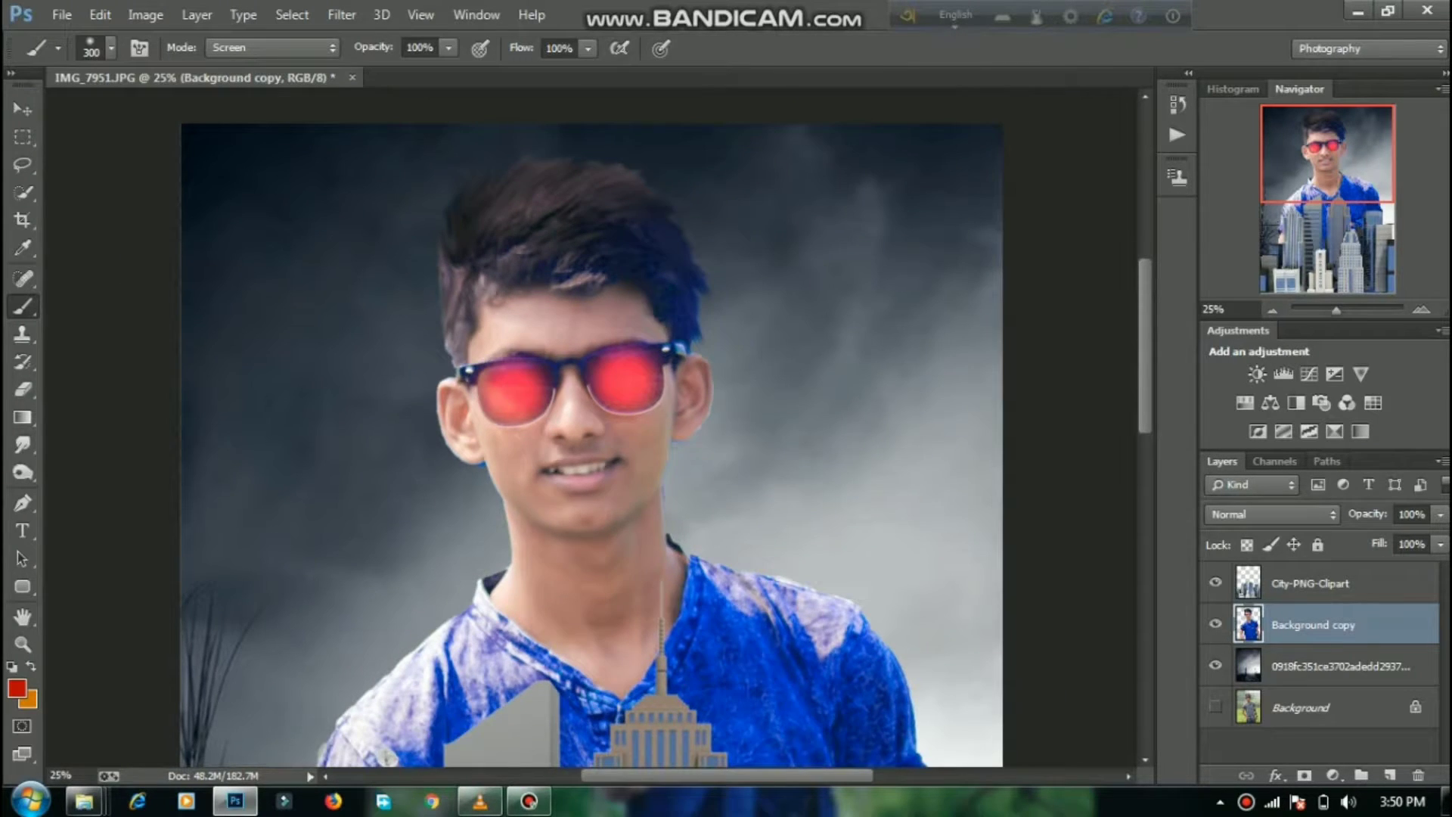
key("ctrl+minus")
key("ctrl+minus")
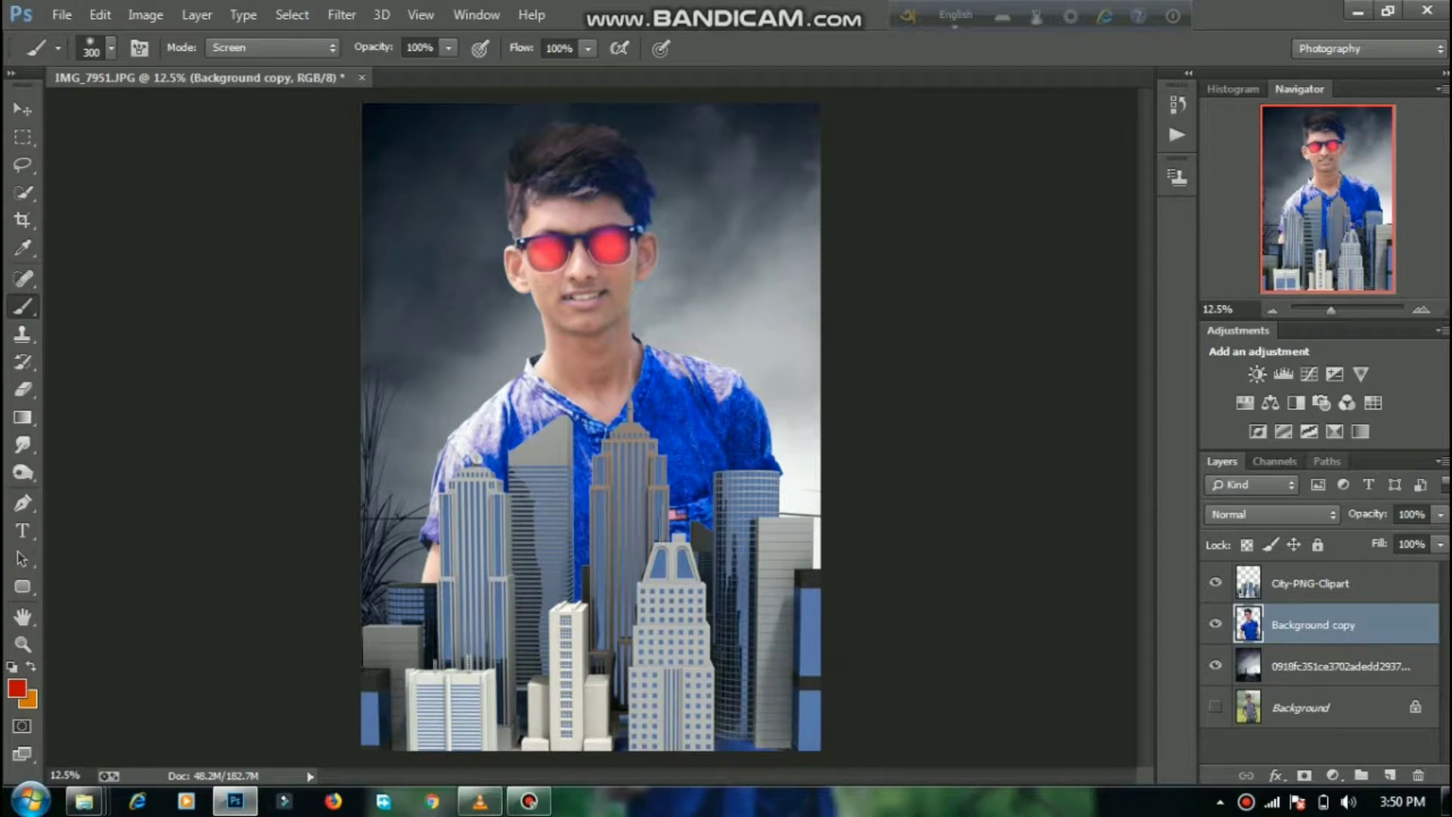
Step: Select the foggy background layer, then switch to the file browser and open the stocks folder inside BLOOM's Documents folder
left_click(1325, 583)
left_click(1325, 624)
left_click(1325, 666)
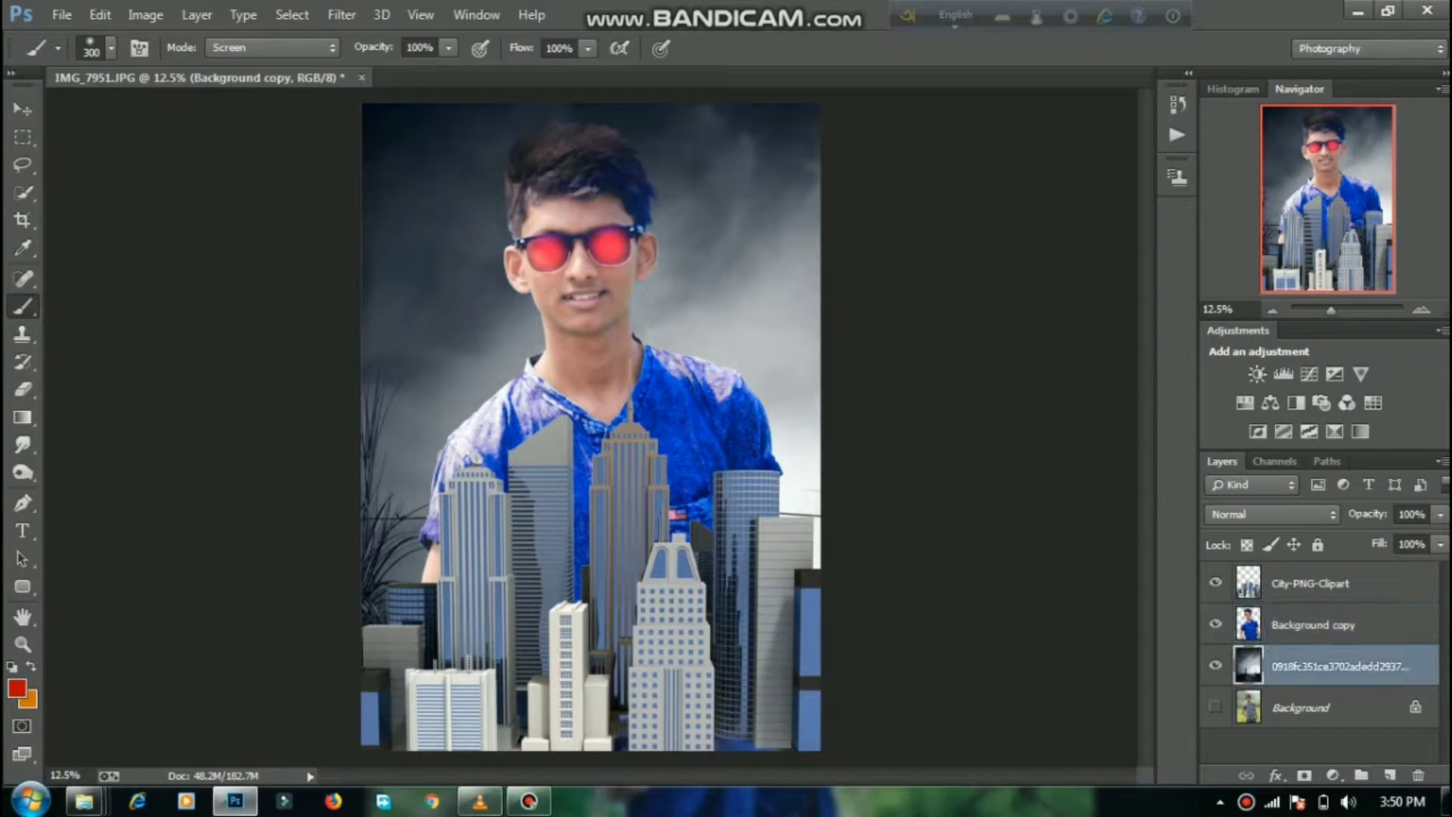
left_click(1358, 12)
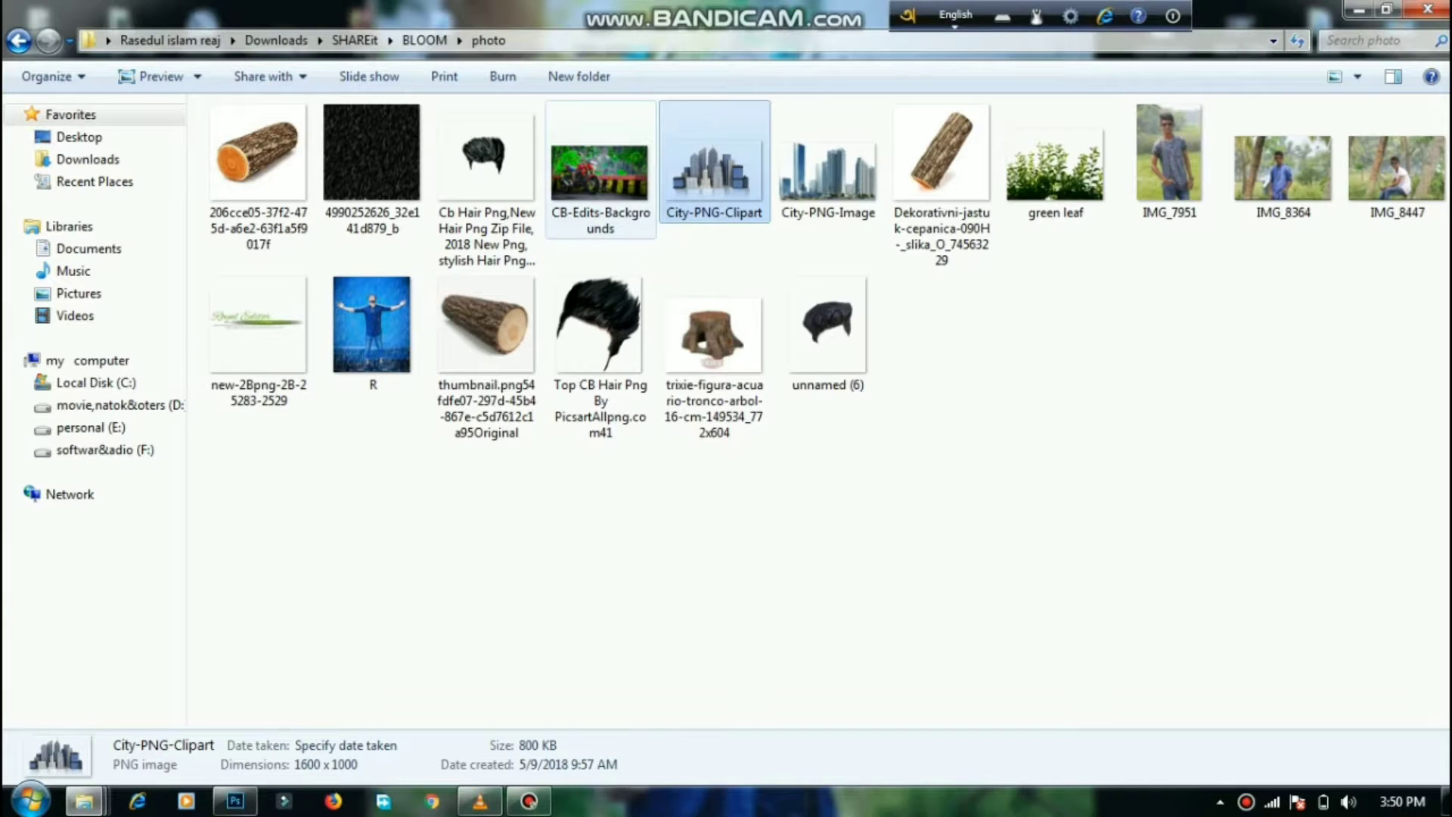
key("BackSpace")
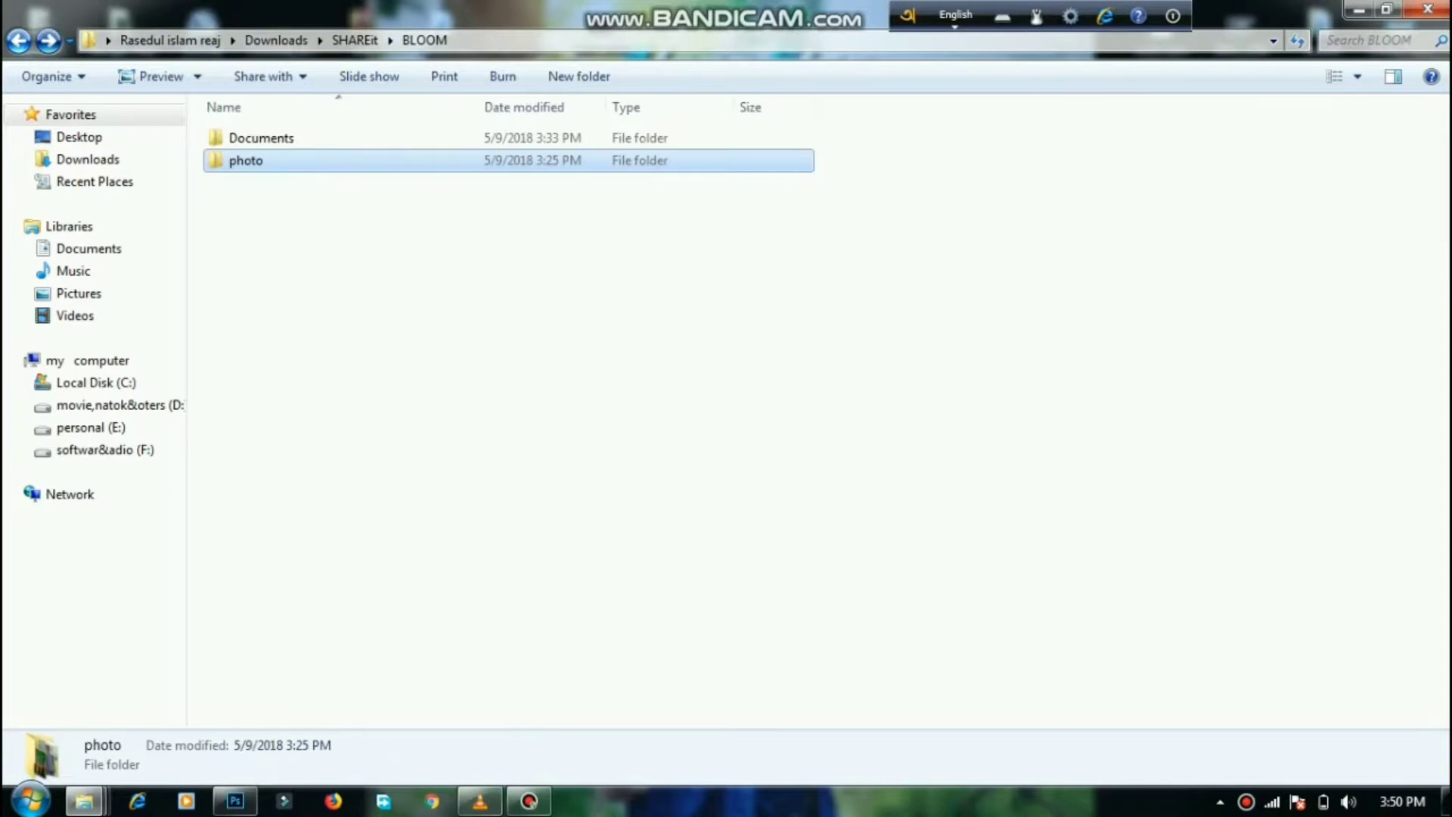
key("Return")
key("BackSpace")
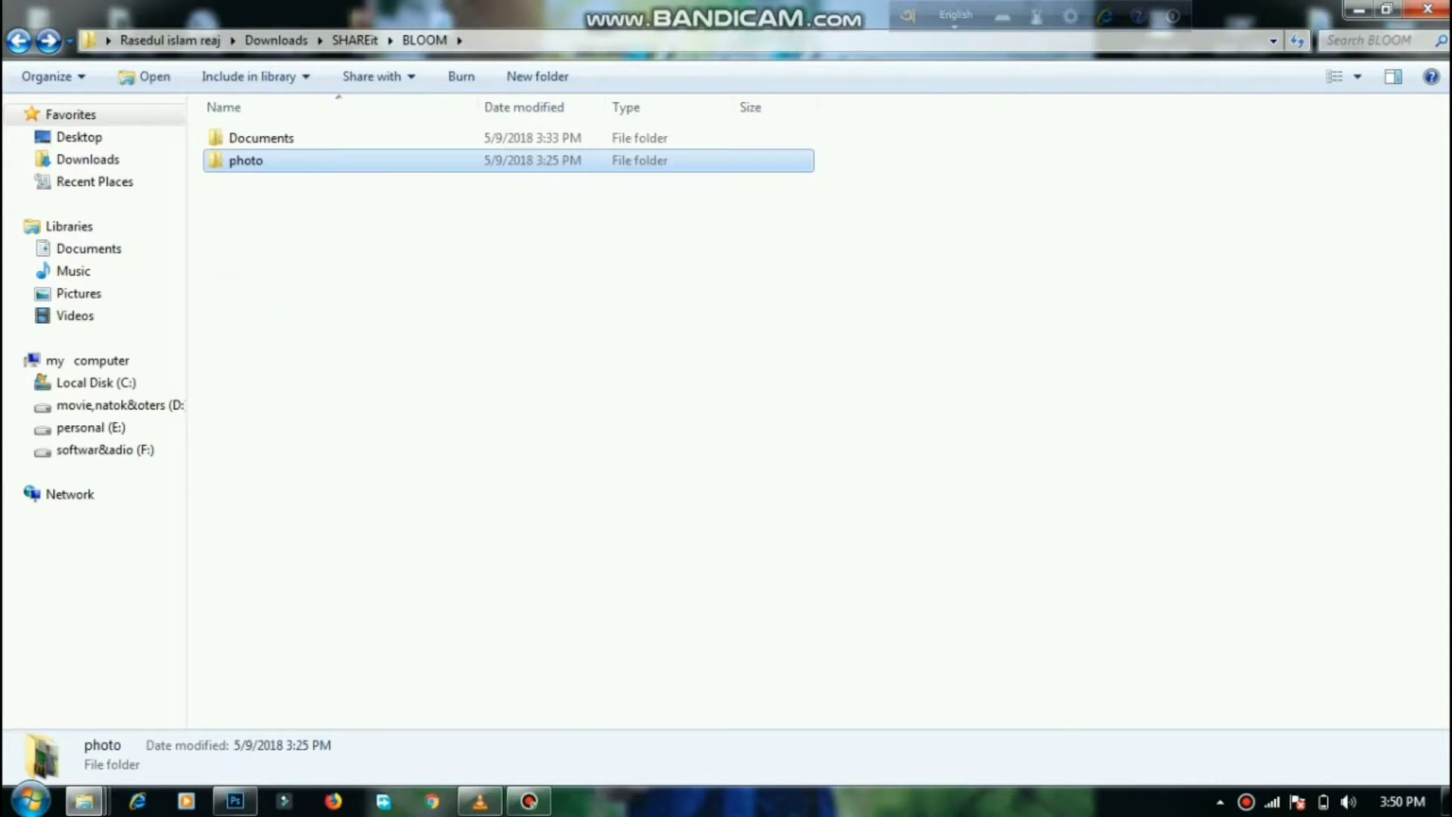
double_click(265, 139)
double_click(265, 138)
double_click(265, 138)
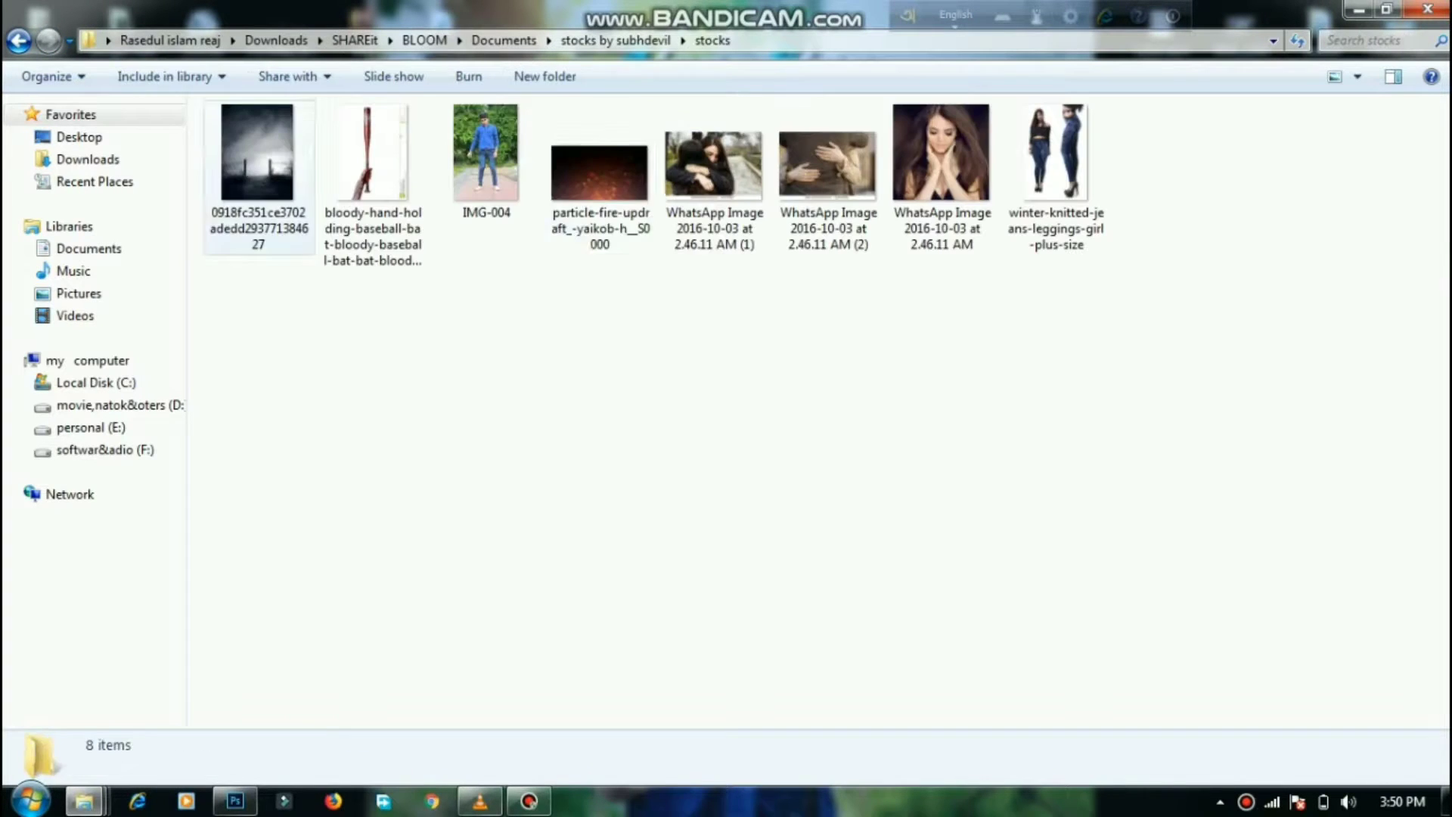
Step: Place the particle-fire-updraft image from the stocks folder into the composite, positioning it beside the man's neck
left_click_drag(599, 176, 592, 428)
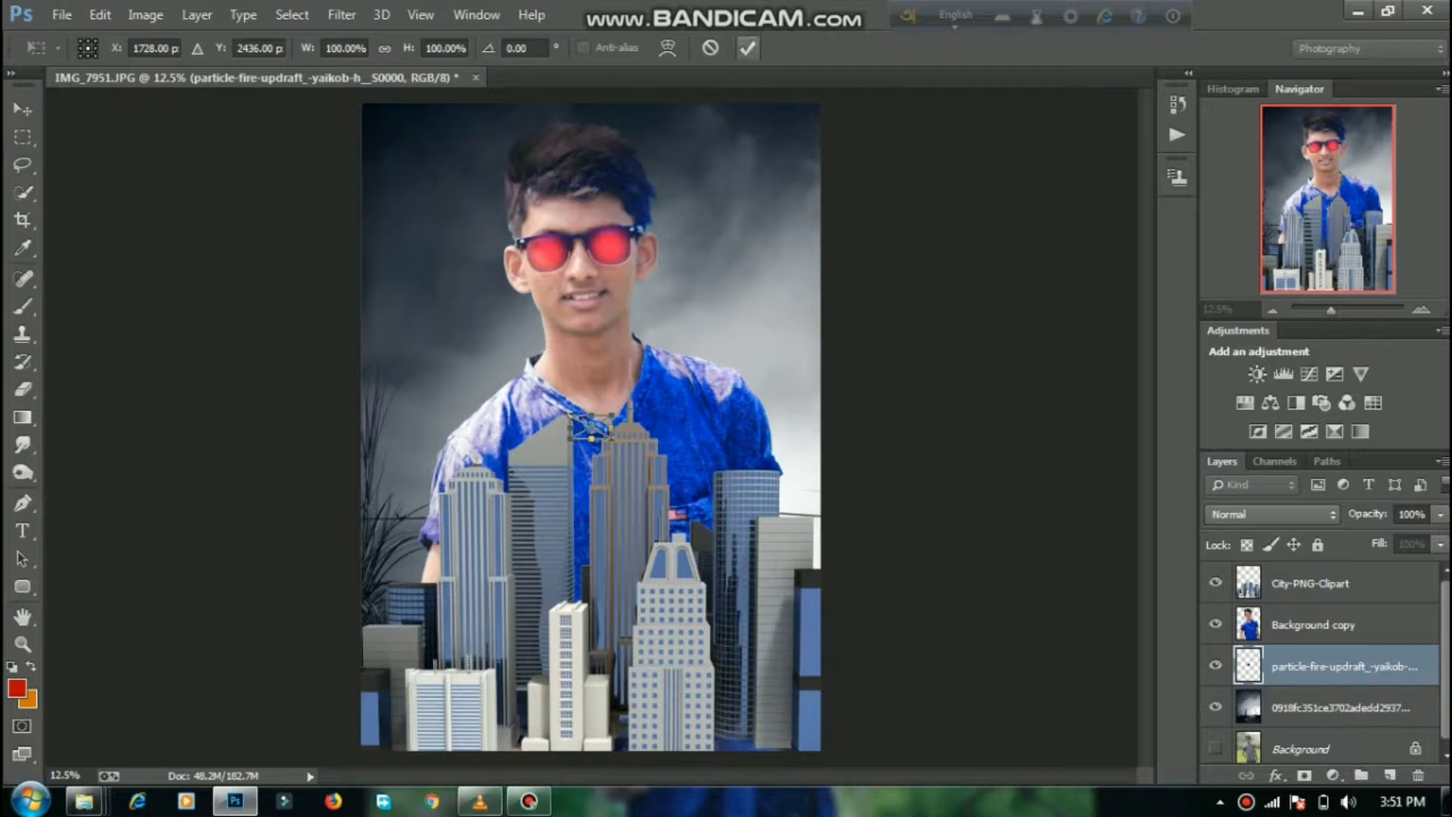
mouse_move(591, 427)
left_mouse_down()
mouse_move(570, 432)
mouse_move(594, 436)
mouse_move(486, 347)
left_mouse_up()
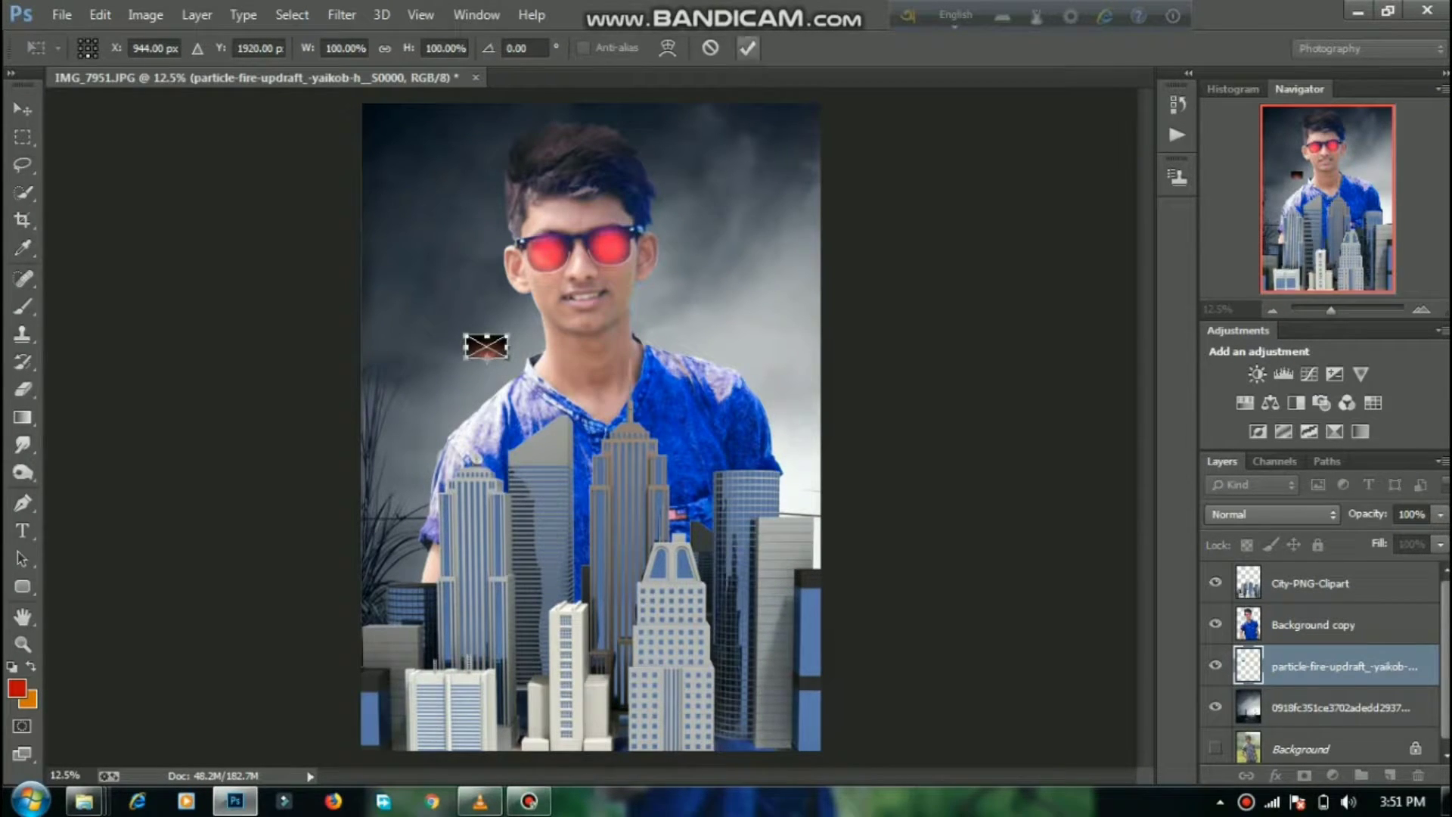
left_click(748, 48)
Step: Move the particle-fire layer above the Background copy layer and rasterize it
key("b")
left_click_drag(1307, 640, 1307, 614)
right_click(1307, 625)
left_click(938, 330)
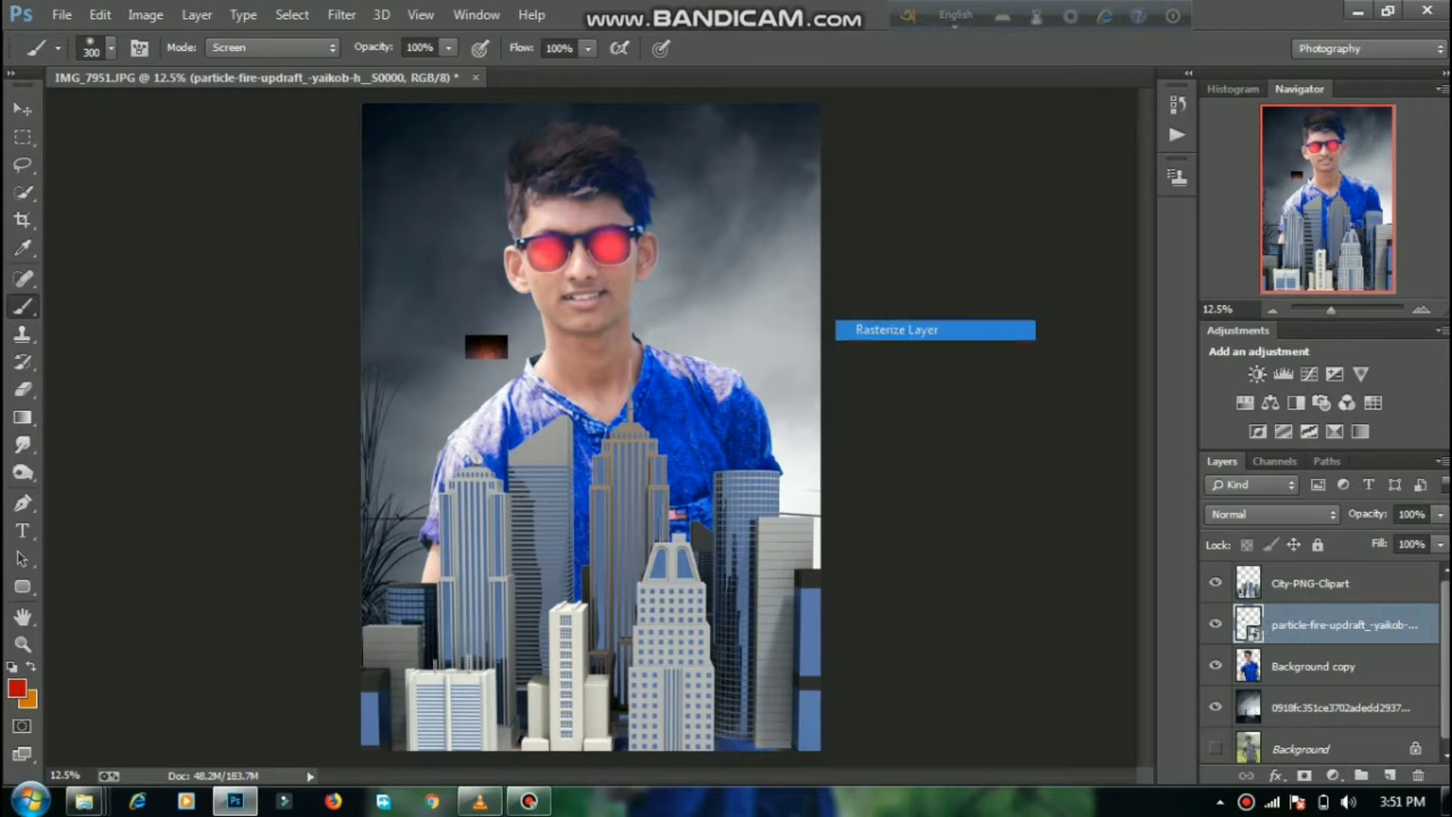
Step: Scale the particle-fire layer to about 1452% wide and 2264% high, placing it over the man and the sky
key("ctrl+t")
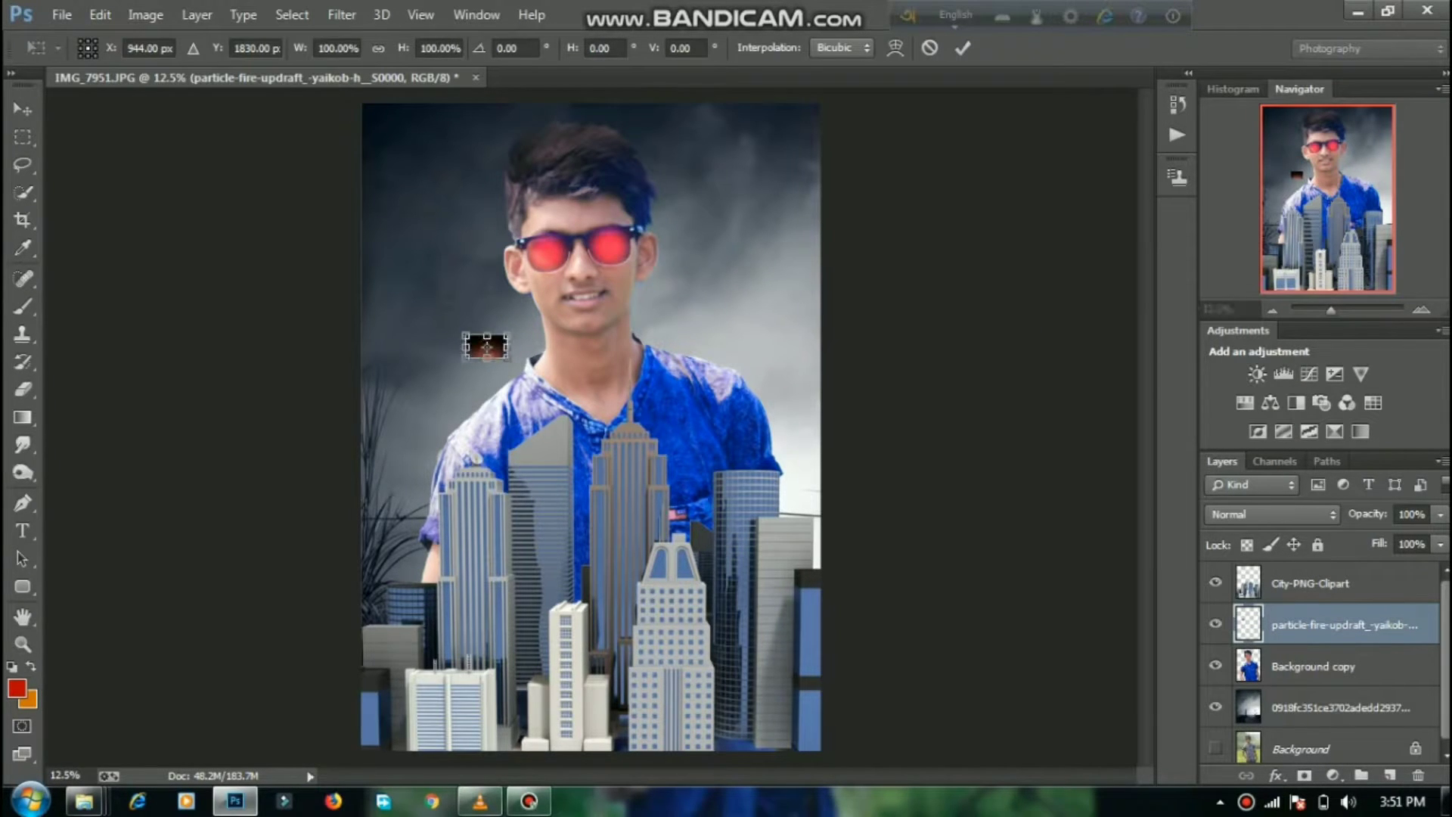
left_click_drag(507, 358, 997, 802)
left_click_drag(844, 459, 689, 177)
left_click_drag(841, 519, 928, 588)
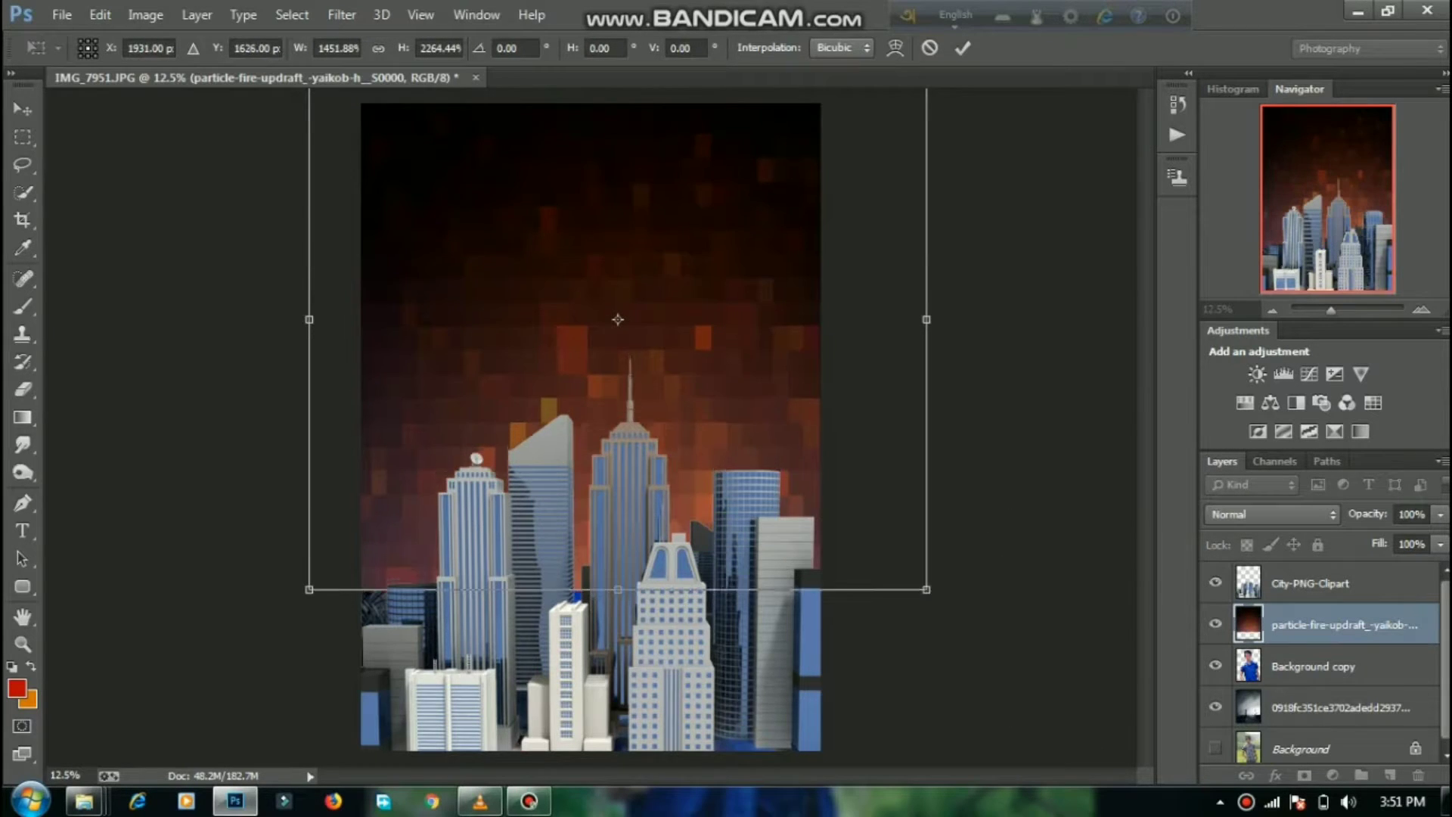
mouse_move(744, 385)
left_mouse_down()
mouse_move(738, 216)
mouse_move(727, 436)
left_mouse_up()
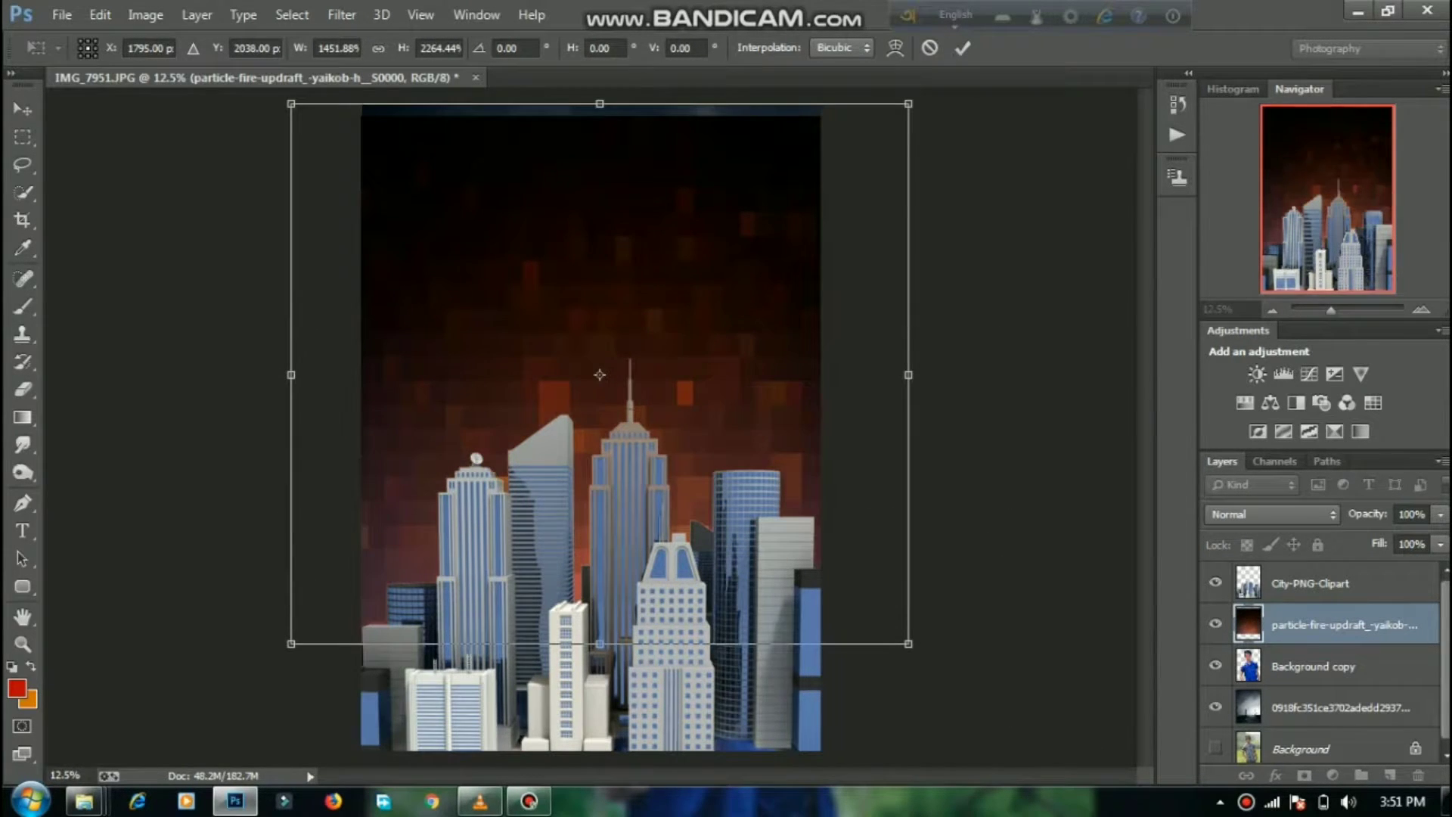
left_click(963, 47)
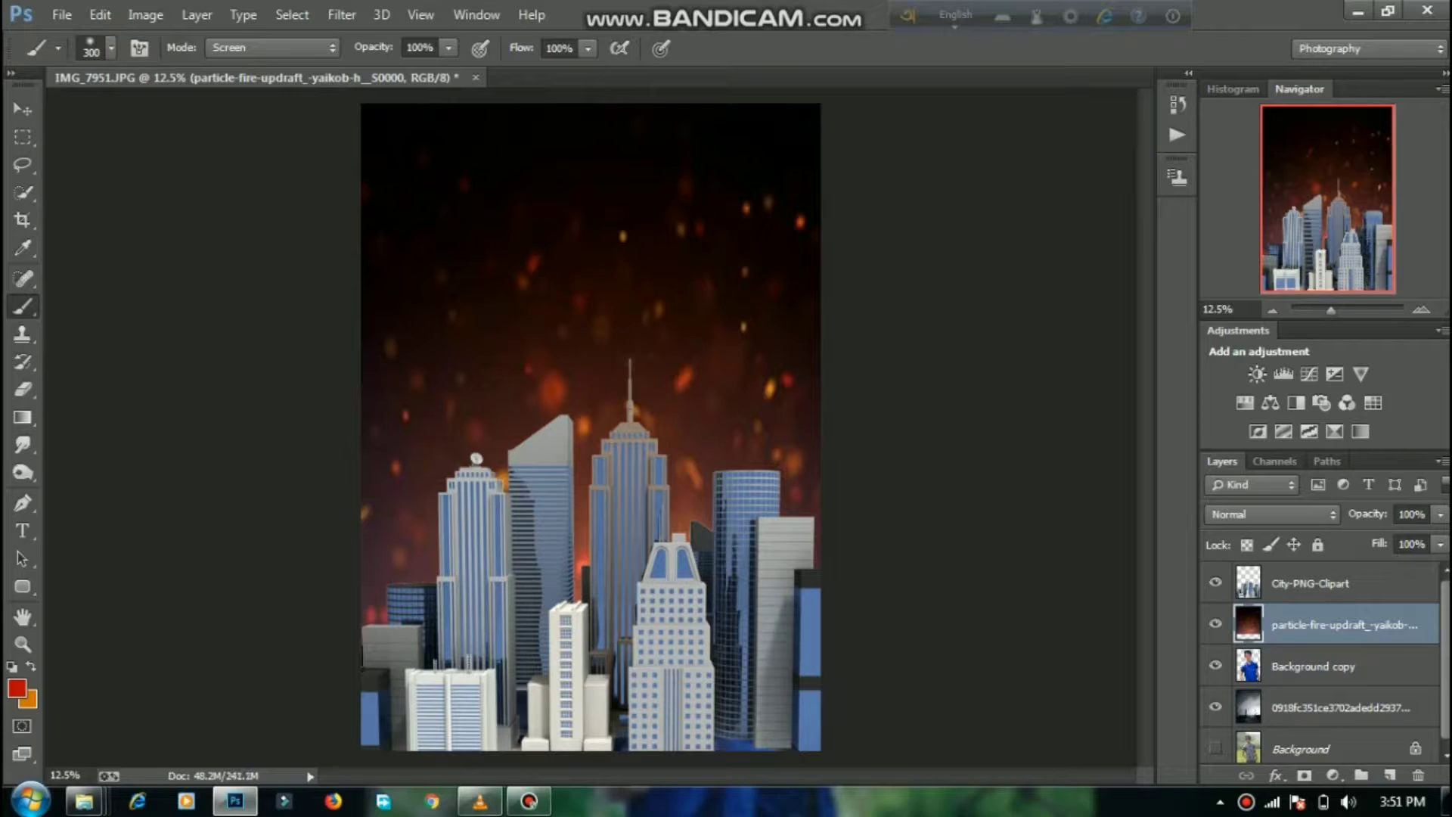
Step: Move the particle-fire layer beneath the Background copy layer and set its blend mode to Screen
key("ctrl+bracketleft")
left_click(1271, 514)
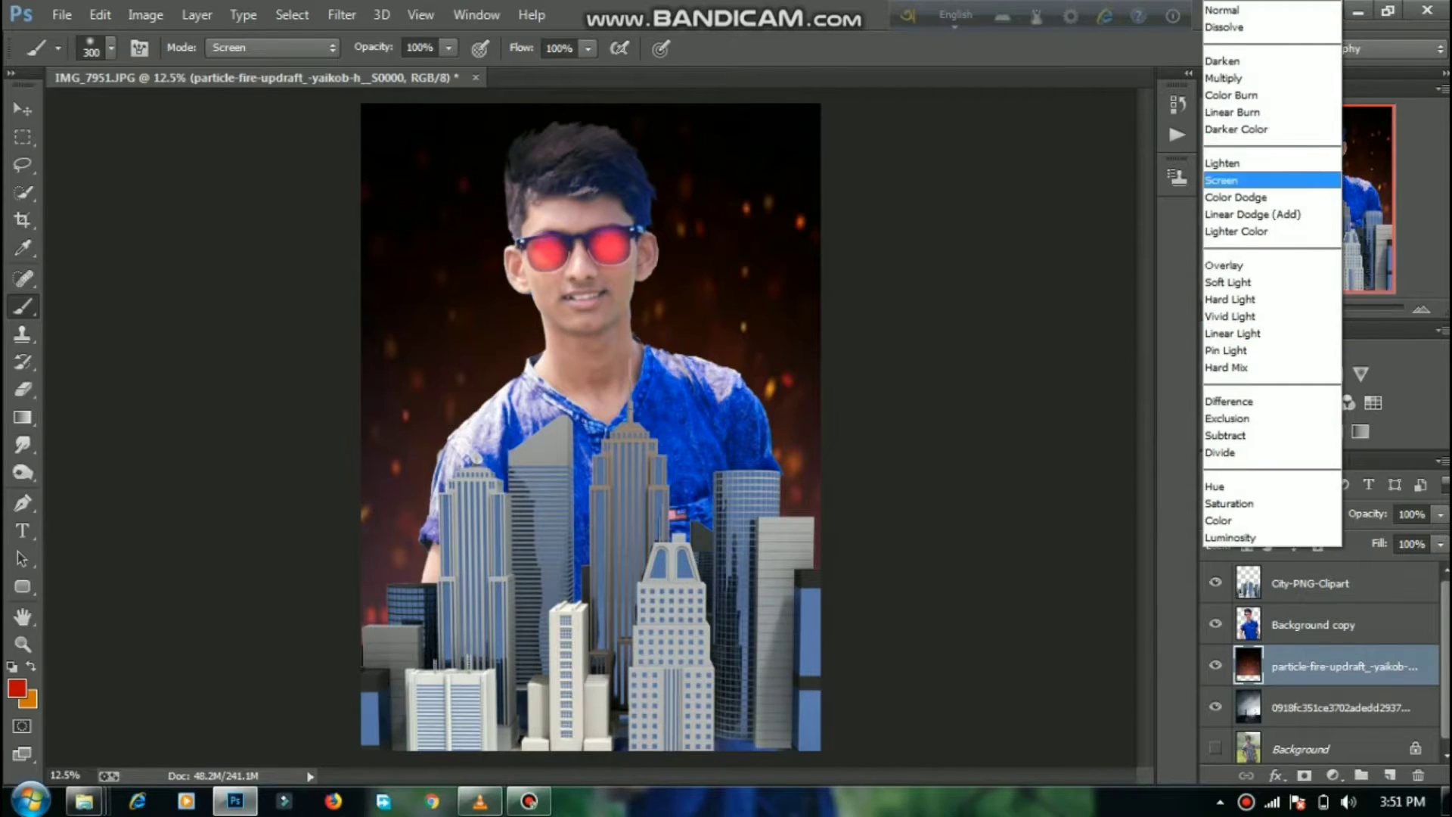
left_click(1229, 178)
Step: Reposition the particle-fire layer behind the man and duplicate it
key("v")
mouse_move(787, 205)
left_mouse_down()
mouse_move(801, 241)
mouse_move(762, 367)
mouse_move(628, 280)
mouse_move(639, 113)
mouse_move(628, 270)
mouse_move(599, 285)
left_mouse_up()
key("ctrl+j")
Step: Add a layer mask to the duplicated particle-fire layer and select the layer's image instead of the mask
key("b")
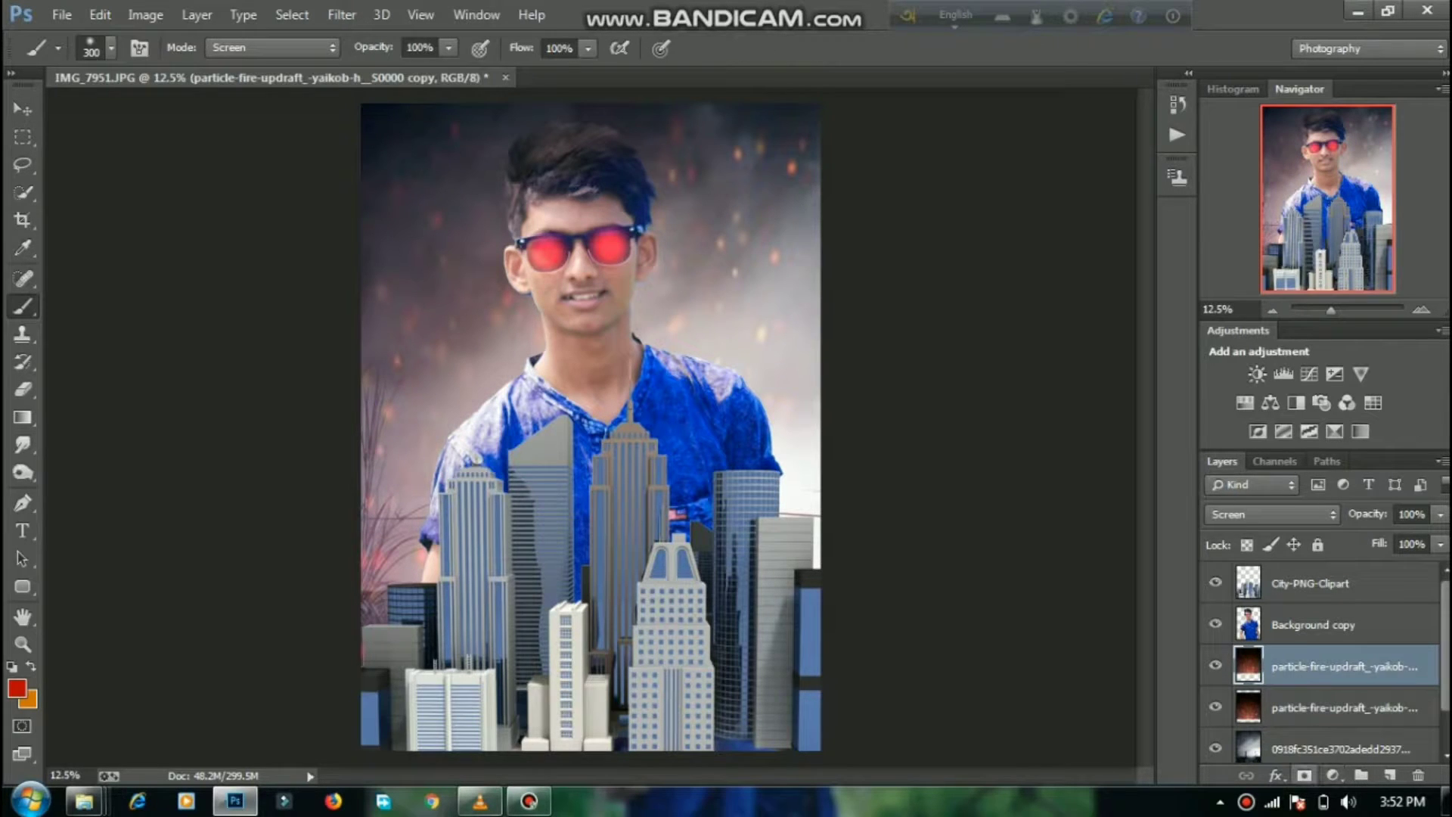
left_click(1304, 775)
key("x")
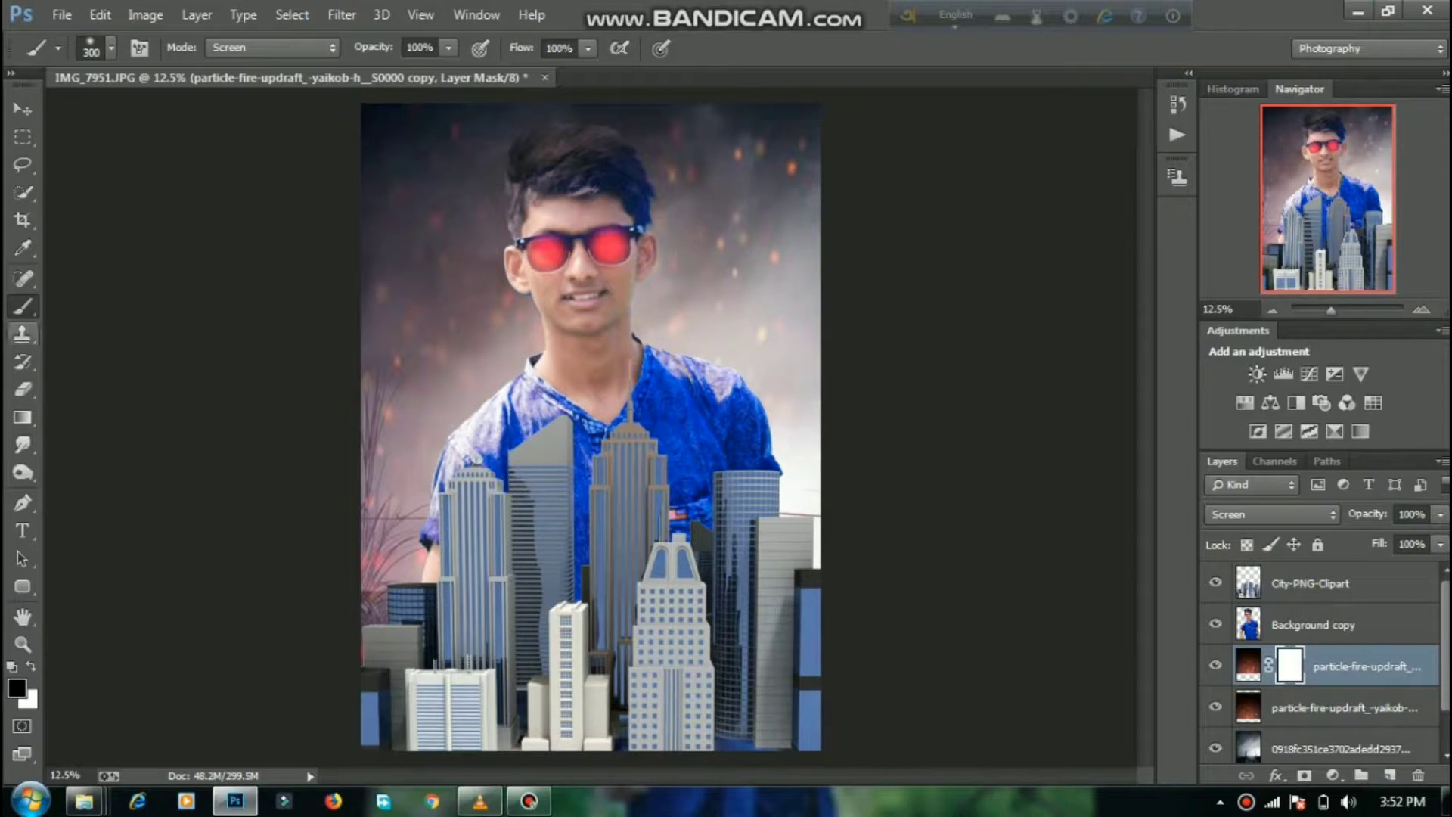
key("e")
left_click(1249, 665)
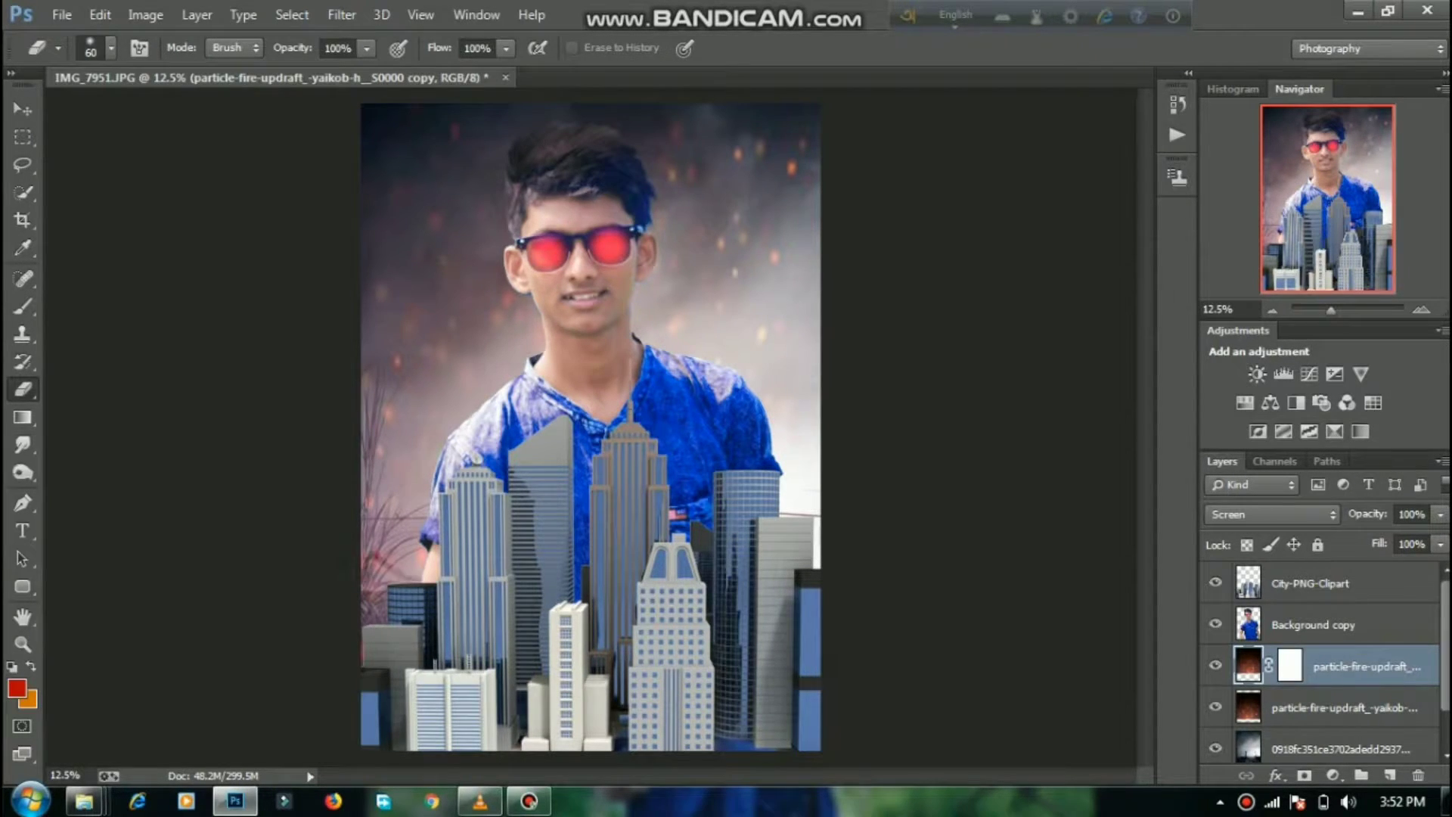
key("b")
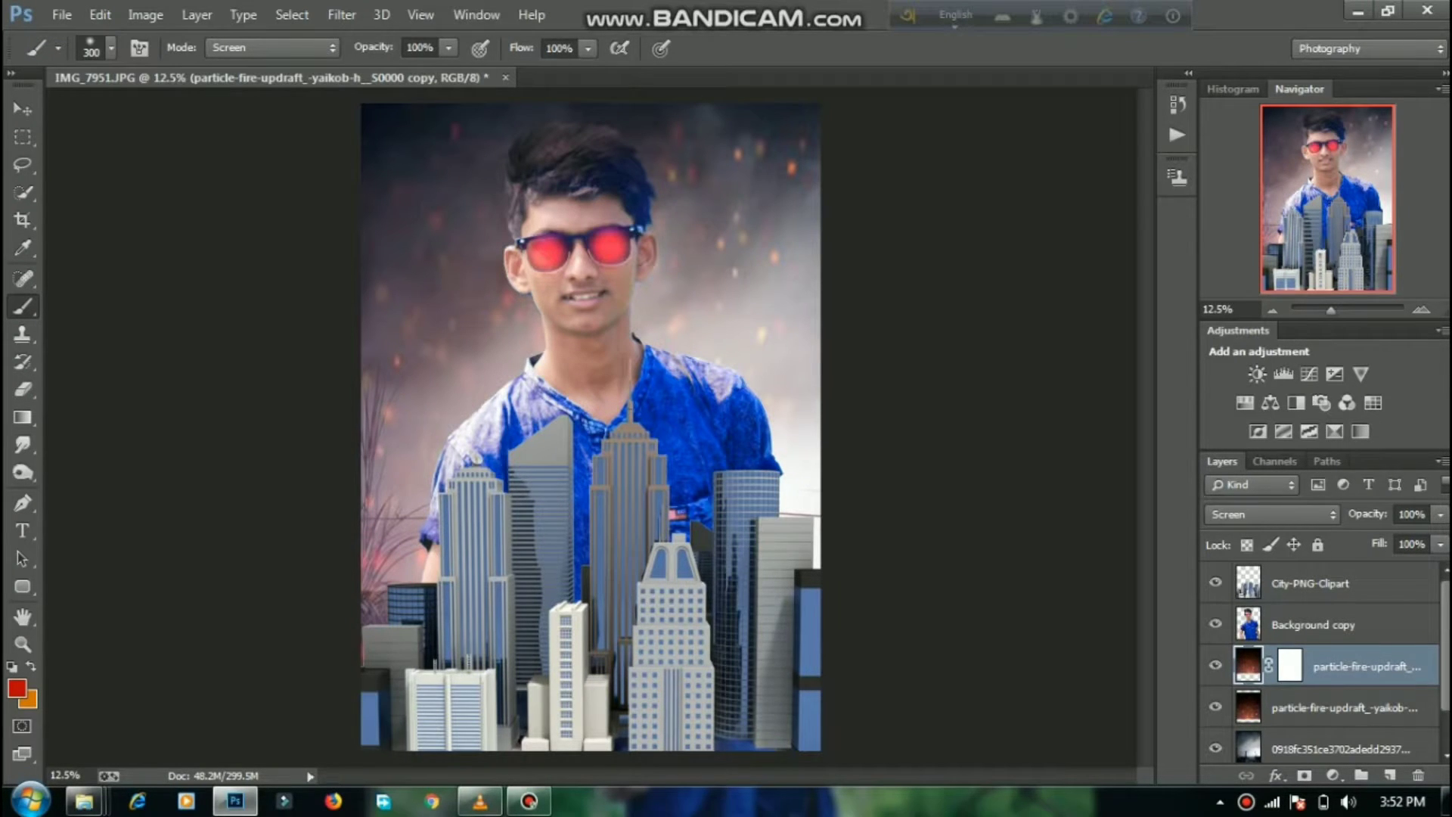
Step: Reset the foreground and background colors to default and shift the duplicated particle-fire layer slightly down and to the left
key("d")
key("v")
mouse_move(737, 201)
left_mouse_down()
mouse_move(722, 246)
mouse_move(696, 240)
left_mouse_up()
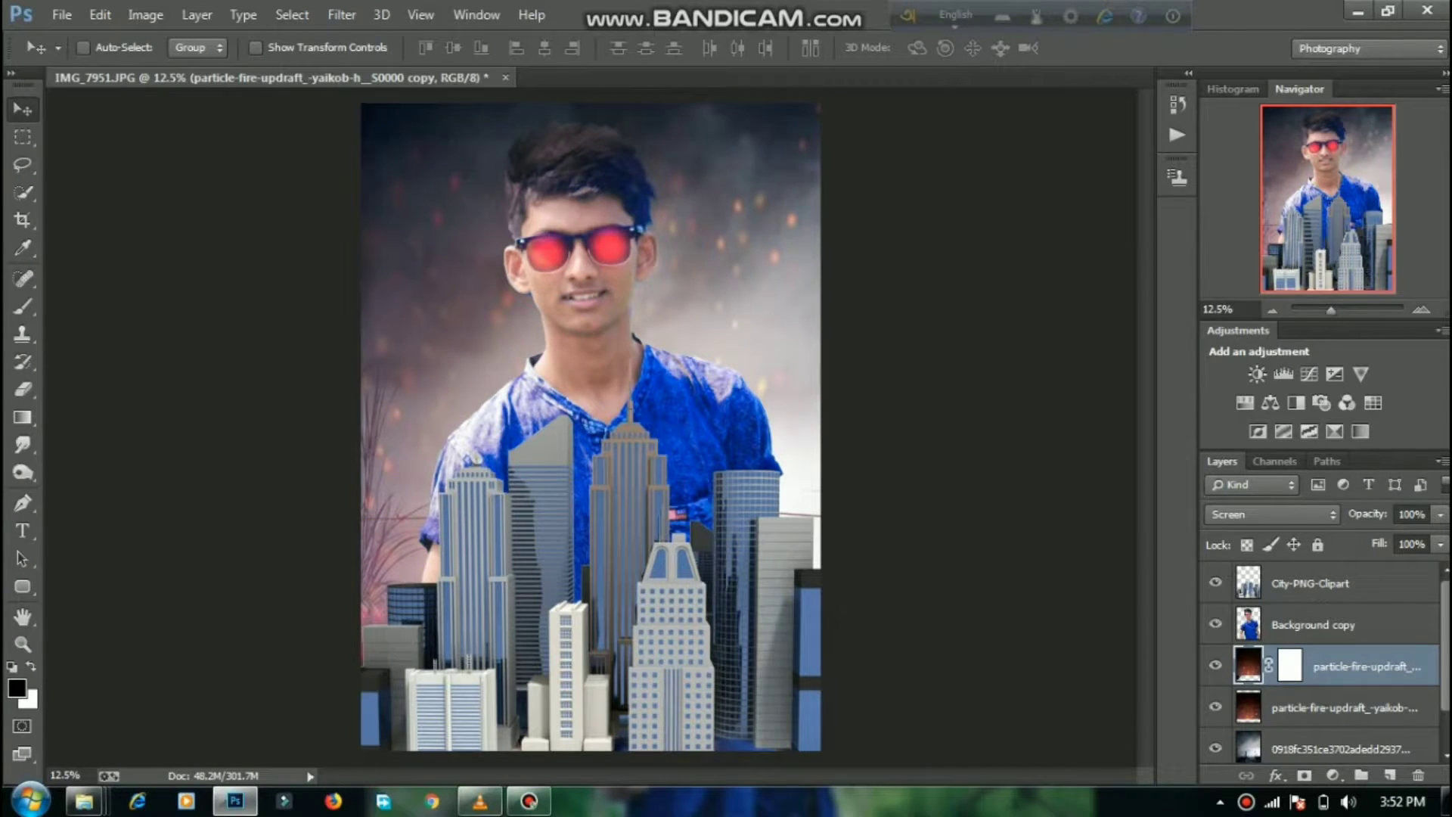
Step: Try to merge the two particle-fire layers into one
left_click(1345, 708, "ctrl")
right_click(1344, 708)
left_click(1081, 512)
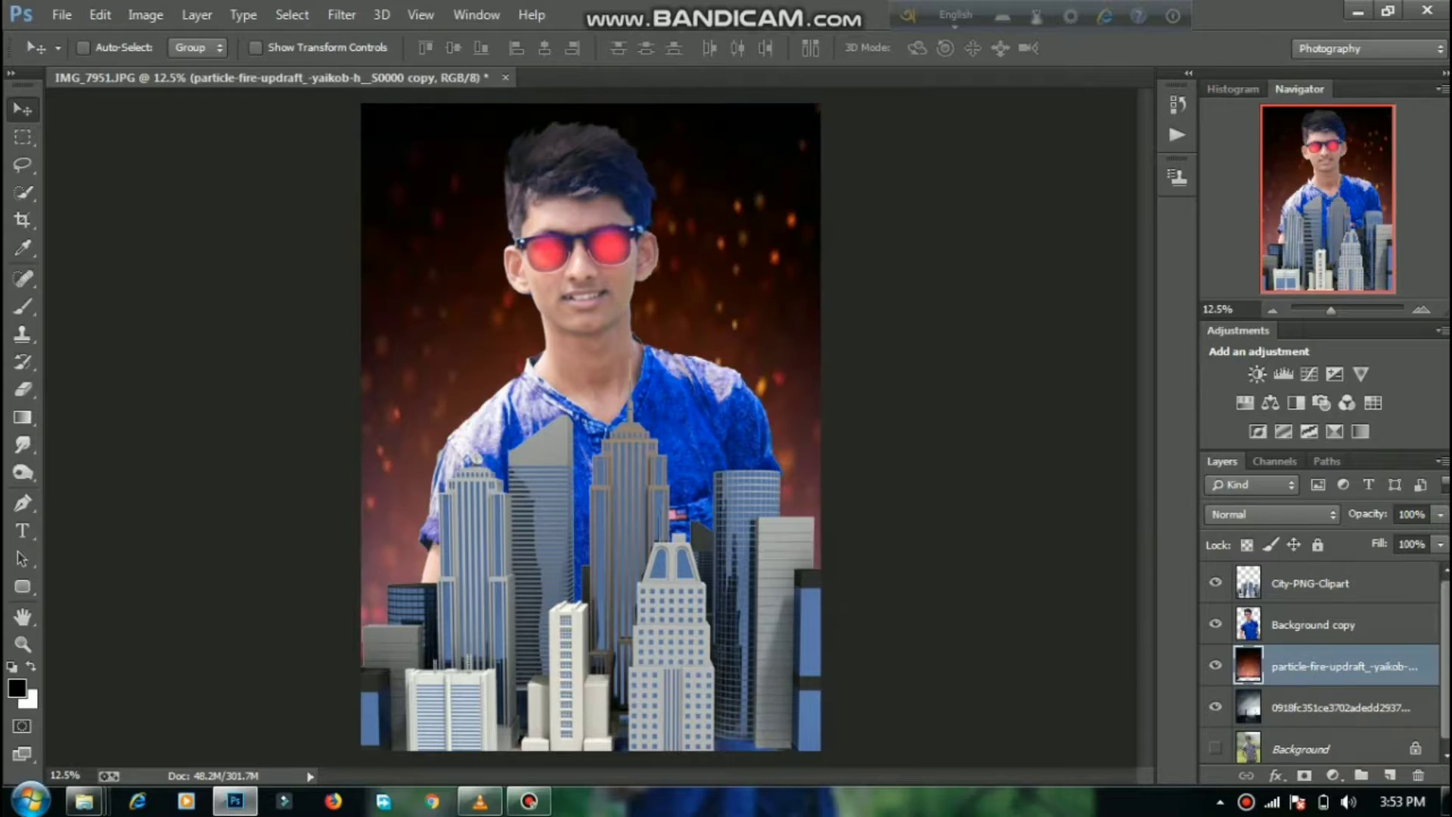
key("ctrl+z")
Step: Merge the original particle-fire layer and its masked duplicate, one after the other, down into the foggy background layer
left_click(1345, 708)
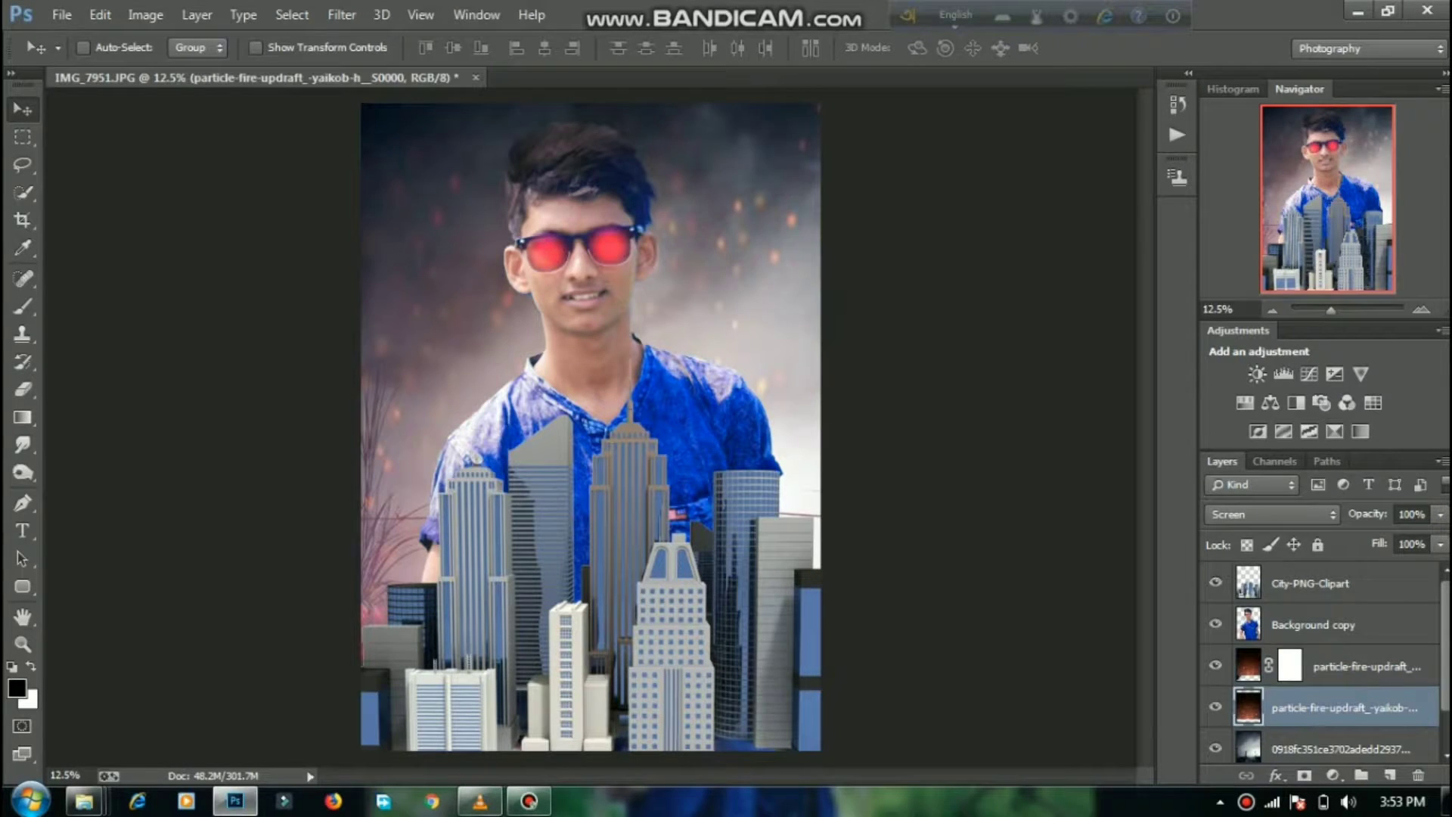
right_click(1345, 708)
left_click(1067, 558)
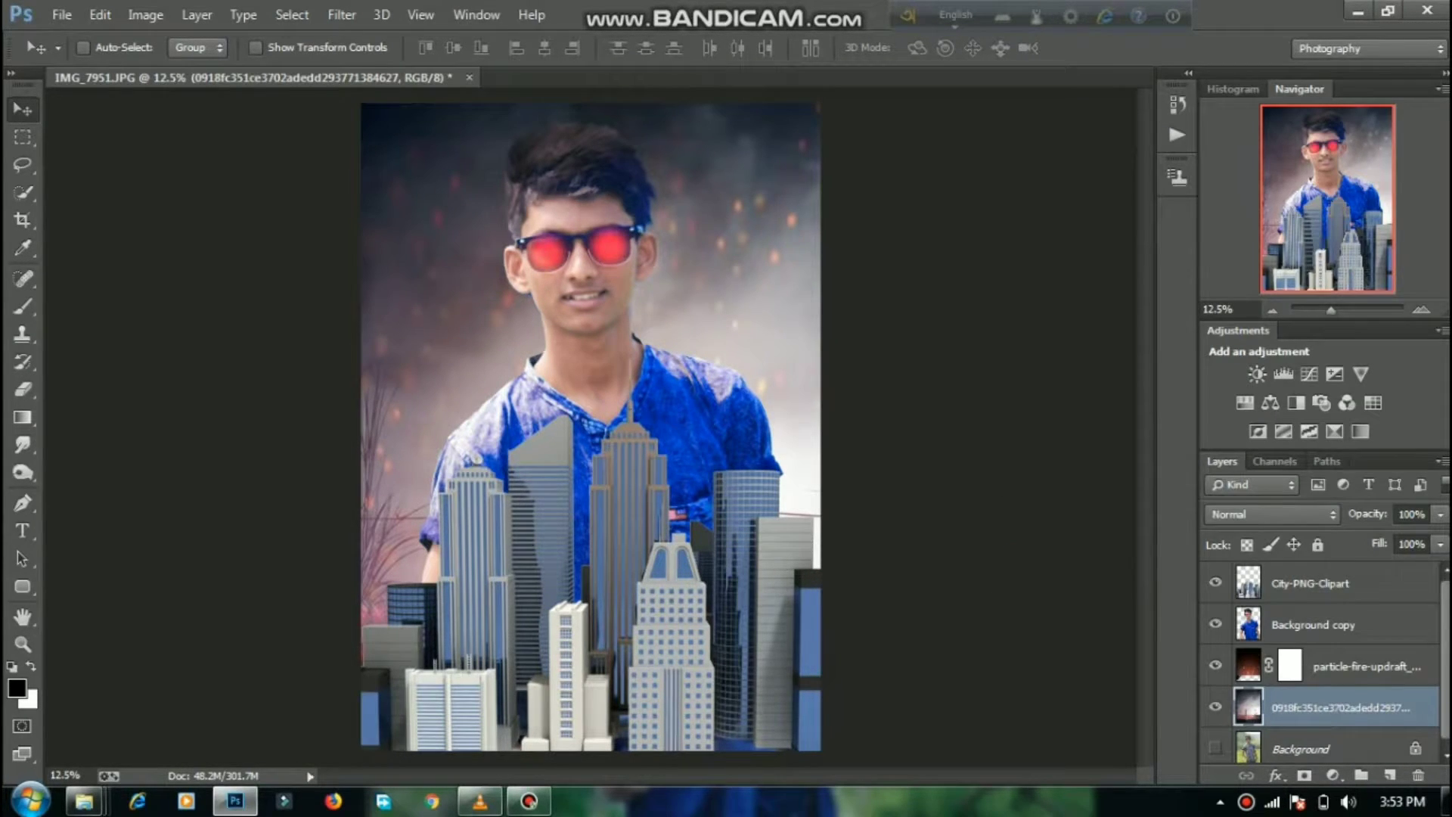
right_click(1366, 667)
left_click(1066, 505)
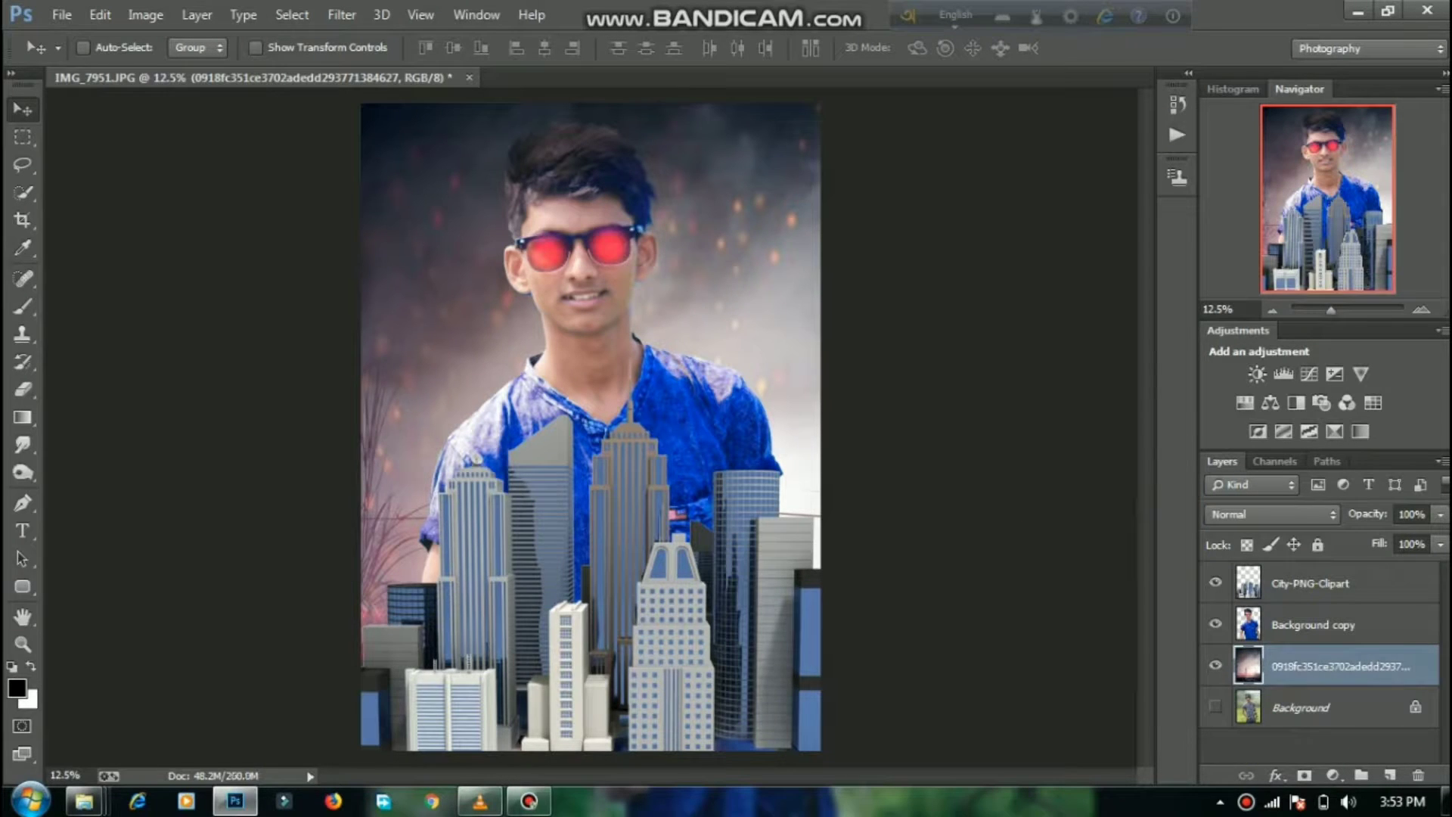
Step: In the Camera Raw Filter, set the merged background's Temperature to -18, Exposure -1.20, Contrast +32, Shadows -10 and Clarity +27
left_click(342, 15)
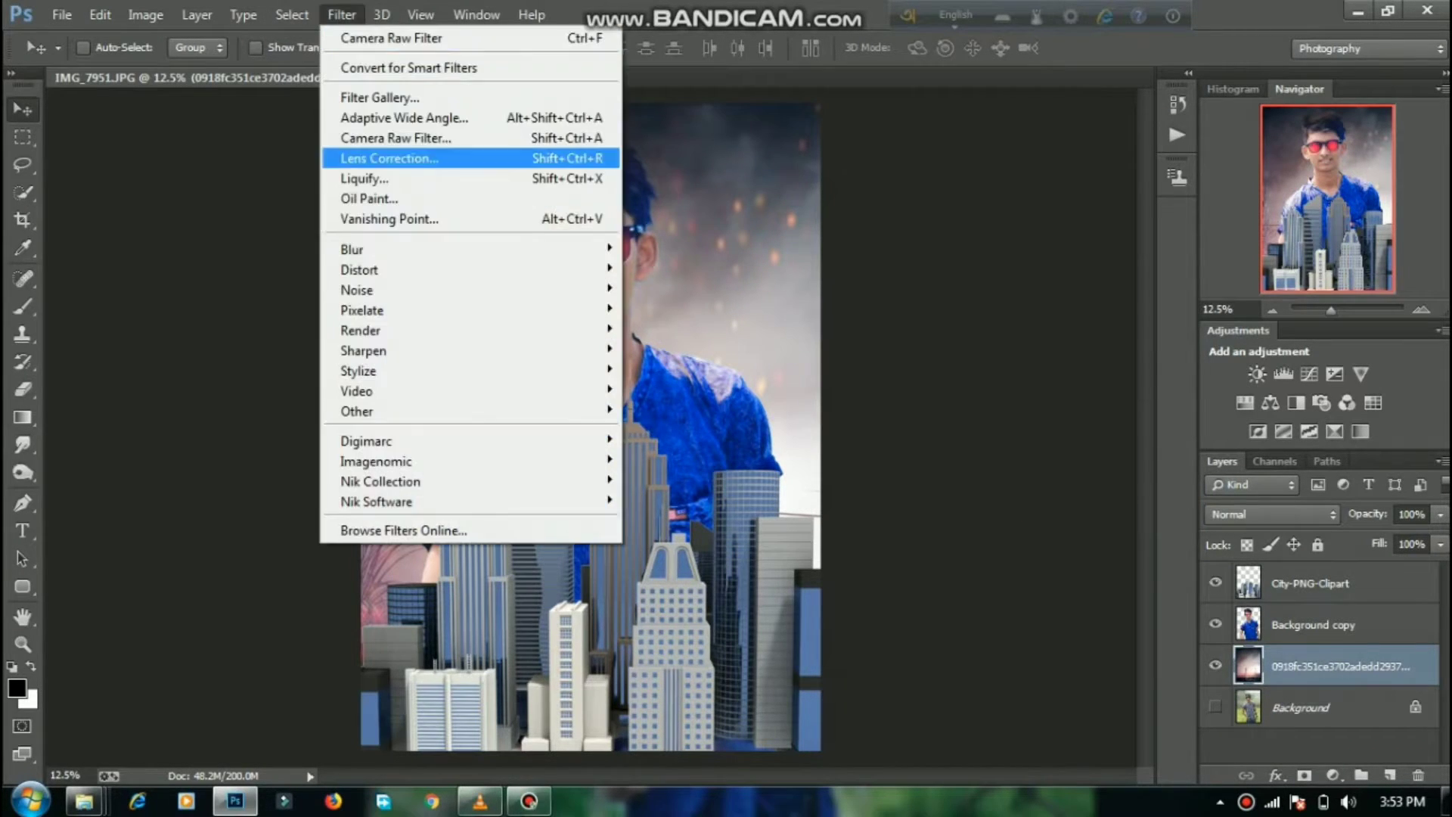
left_click(396, 138)
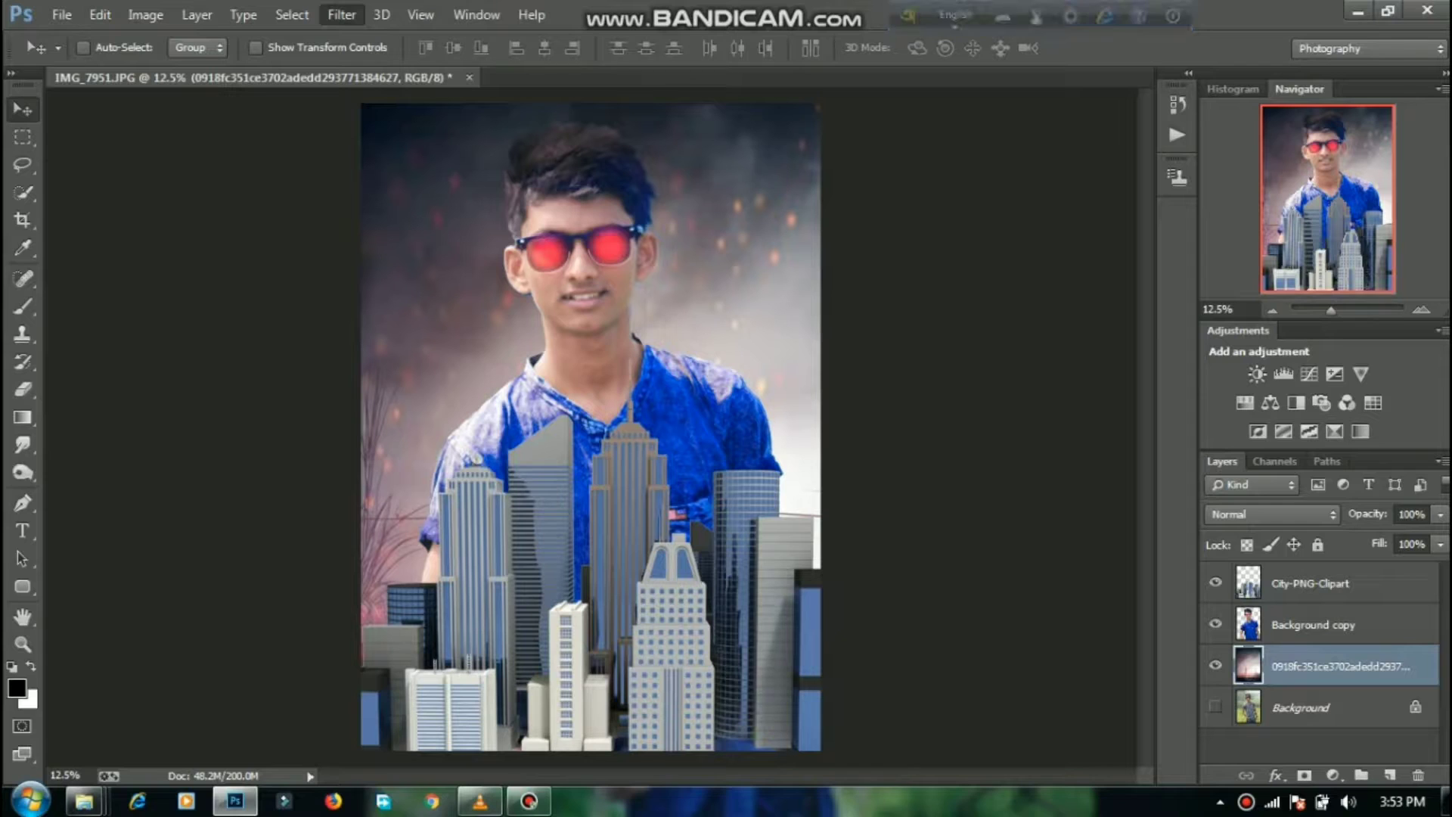
key("ctrl+shift+a")
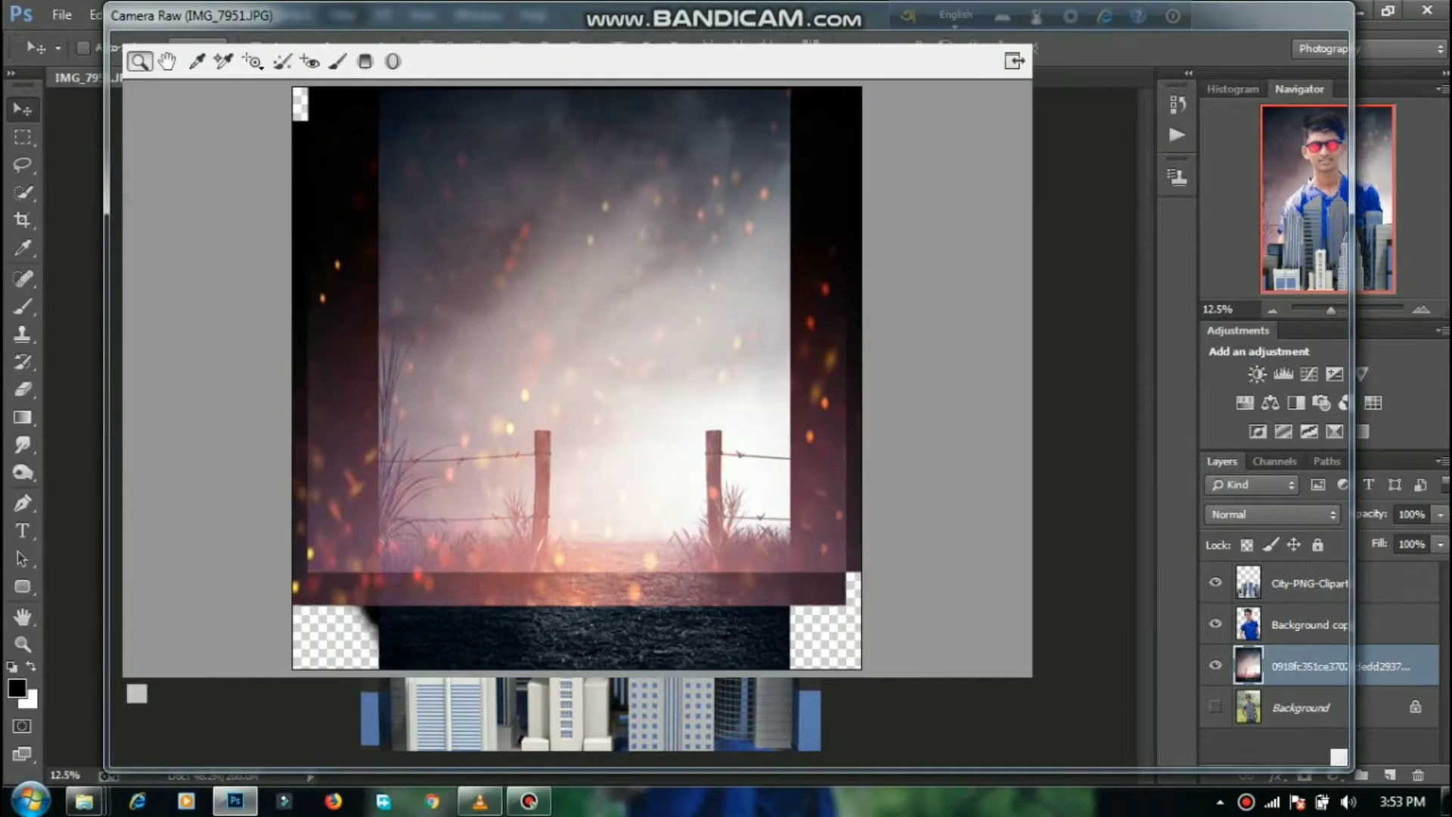
left_click_drag(1160, 334, 1157, 334)
left_click_drag(1181, 436, 1222, 470)
mouse_move(1181, 535)
left_mouse_down()
mouse_move(1154, 536)
mouse_move(1168, 536)
left_mouse_up()
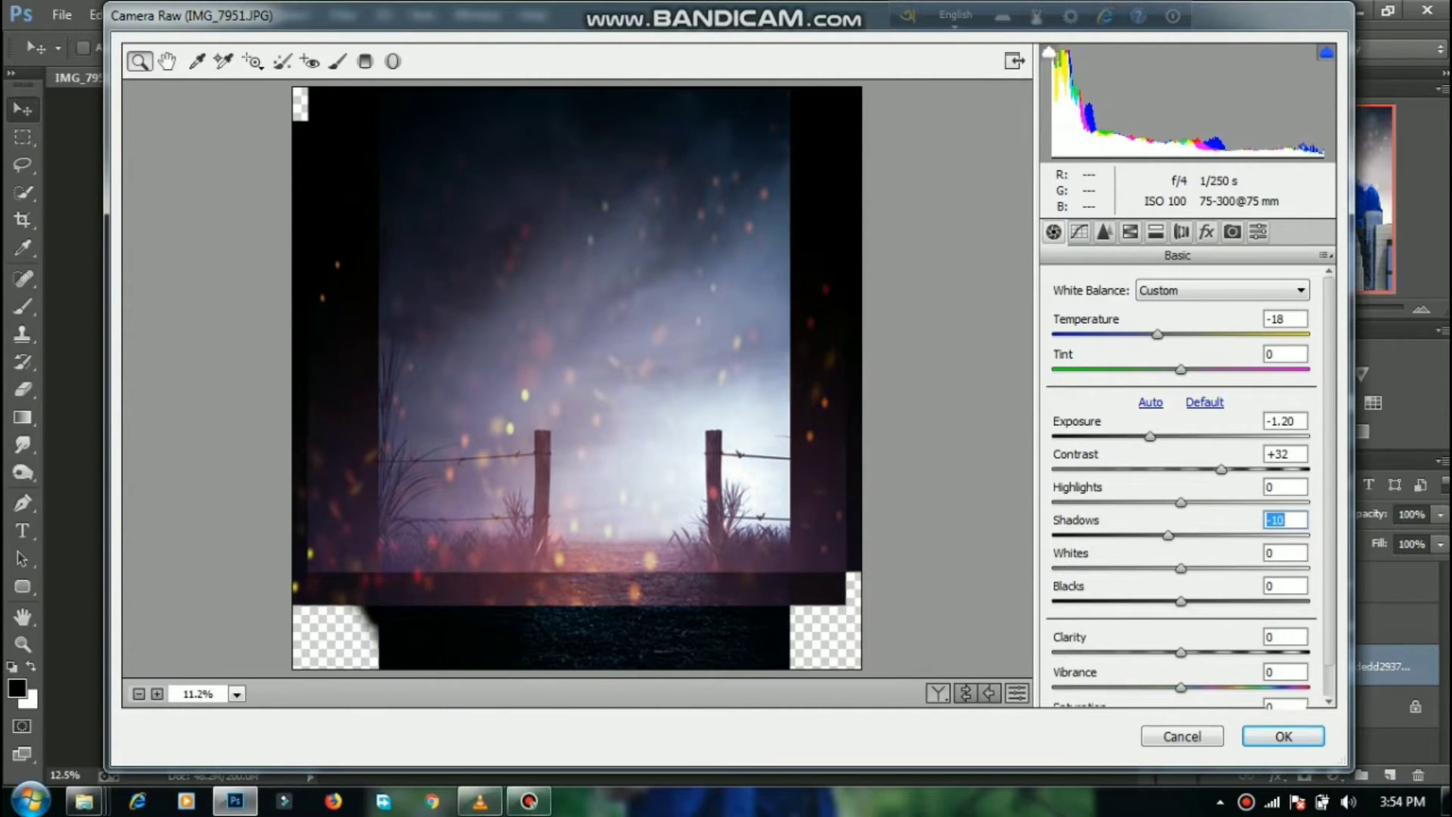
left_click_drag(1181, 652, 1214, 652)
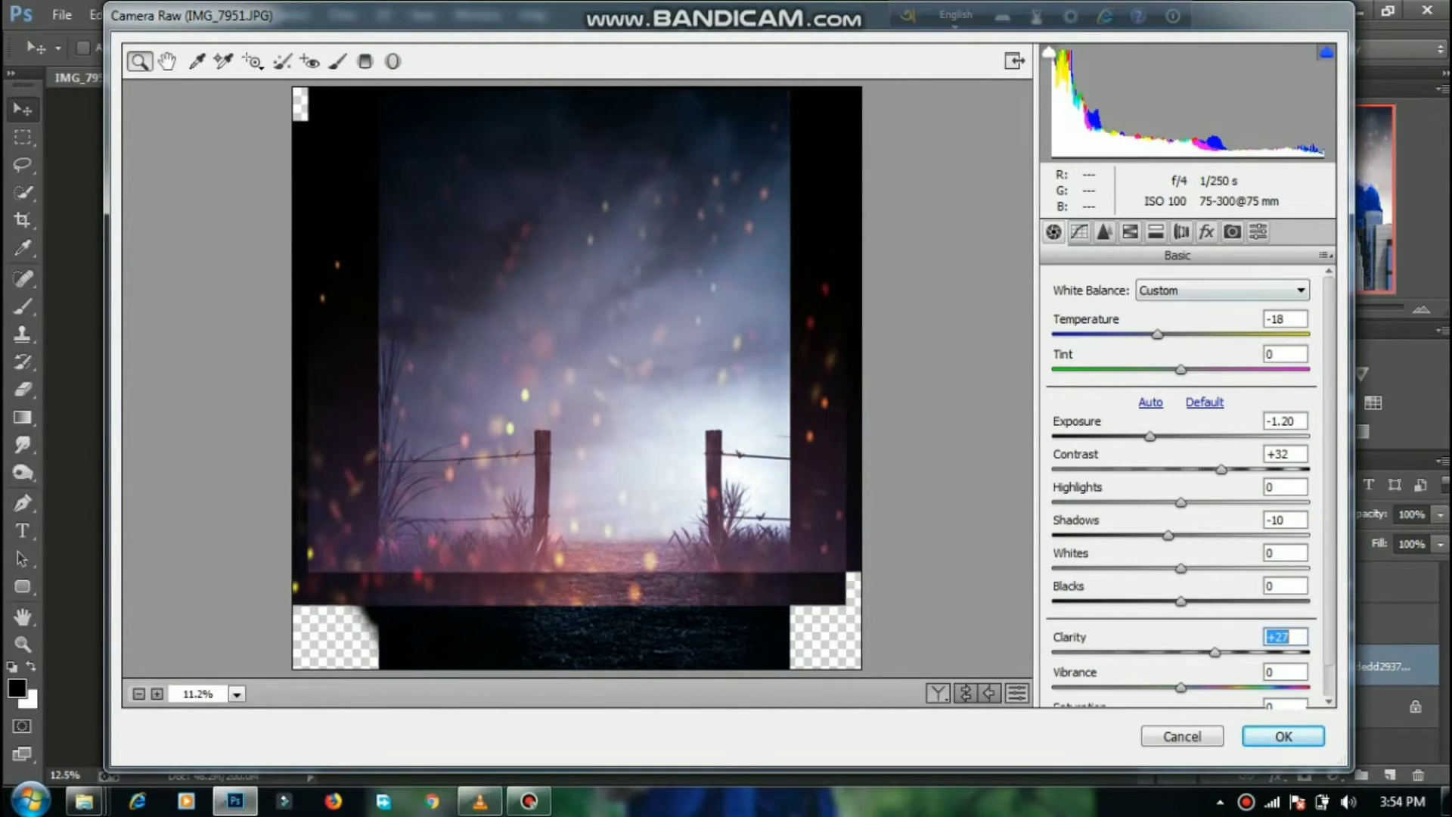
Step: Set the background's HSL saturation to Greens -47, Aquas +38 and Blues +84
left_click(1156, 231)
left_click(1130, 231)
left_click(1112, 315)
left_click_drag(1187, 489, 1284, 560)
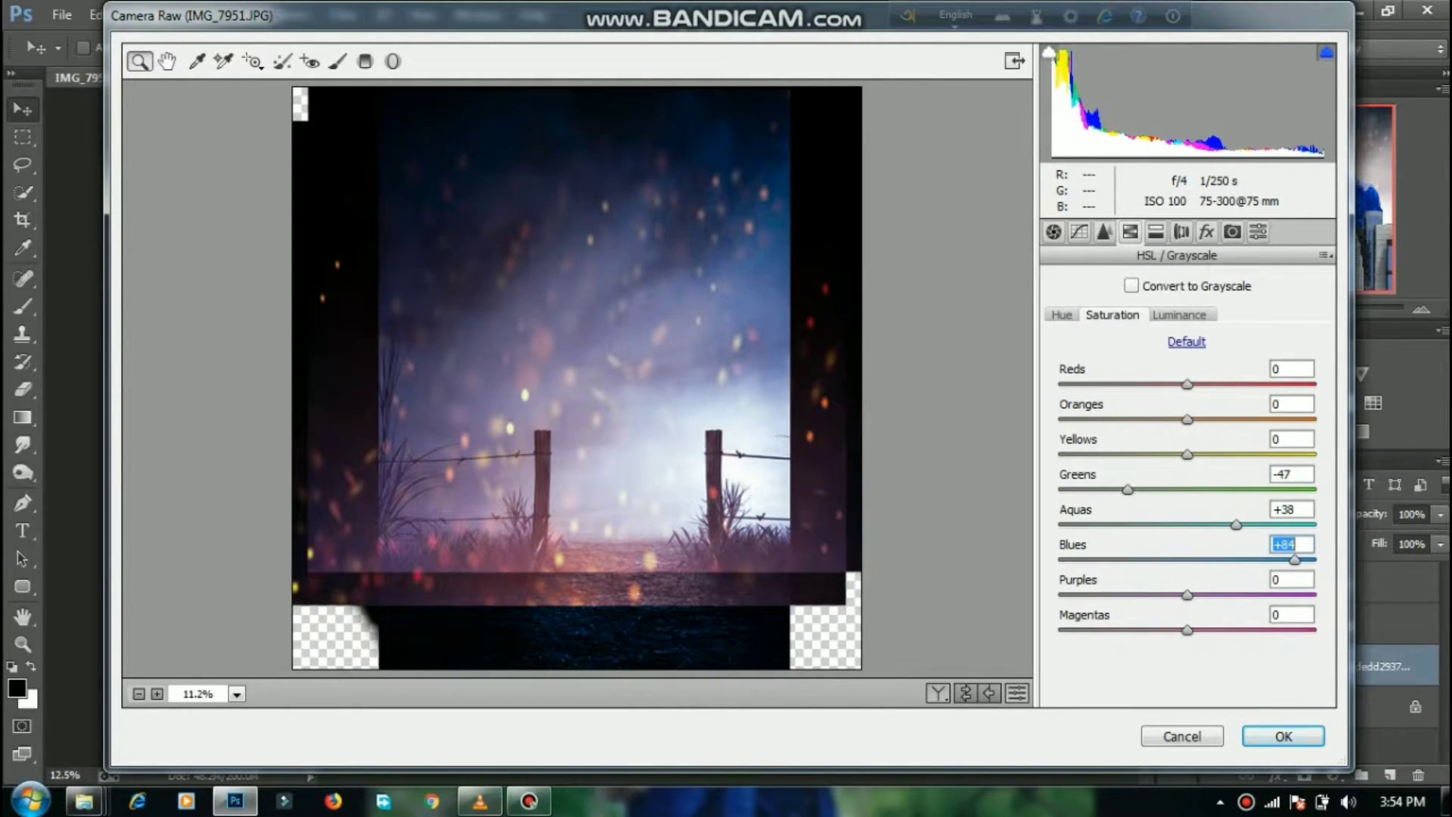
Step: Lower the background's Oranges and Aquas luminance, raise its Reds and Greens slightly, and apply the Camera Raw adjustments
left_click(1179, 315)
left_click_drag(1188, 419, 1157, 419)
mouse_move(1187, 489)
left_mouse_down()
mouse_move(1226, 489)
mouse_move(1207, 490)
left_mouse_up()
left_click_drag(1187, 384, 1200, 384)
left_click_drag(1187, 524, 1158, 524)
left_click(1283, 736)
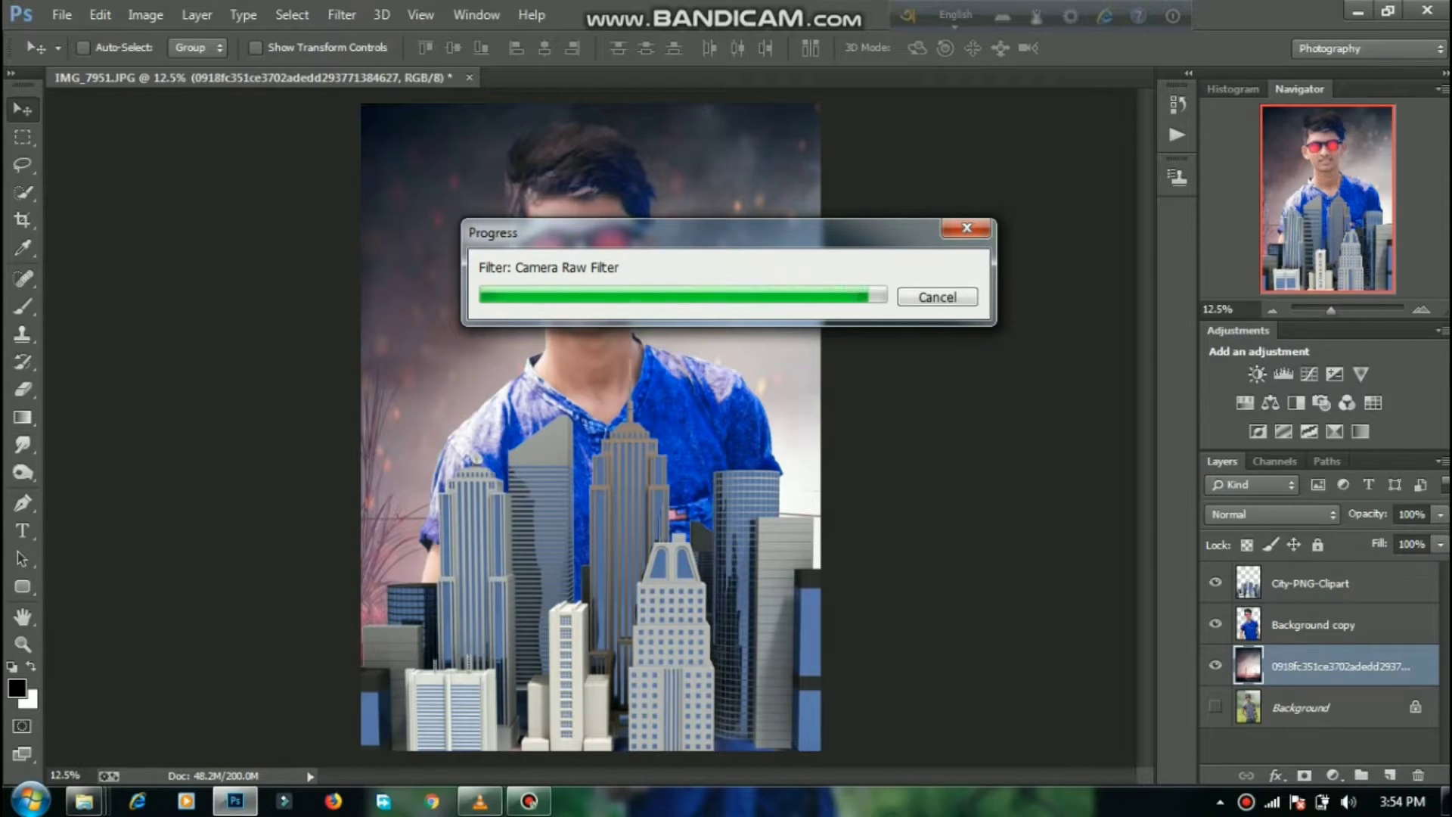
Step: In the Camera Raw Filter, set the Background copy layer's Exposure to -0.65 and Contrast to +38, raise Shadows and Clarity, and lower Blacks slightly
left_click(1314, 626)
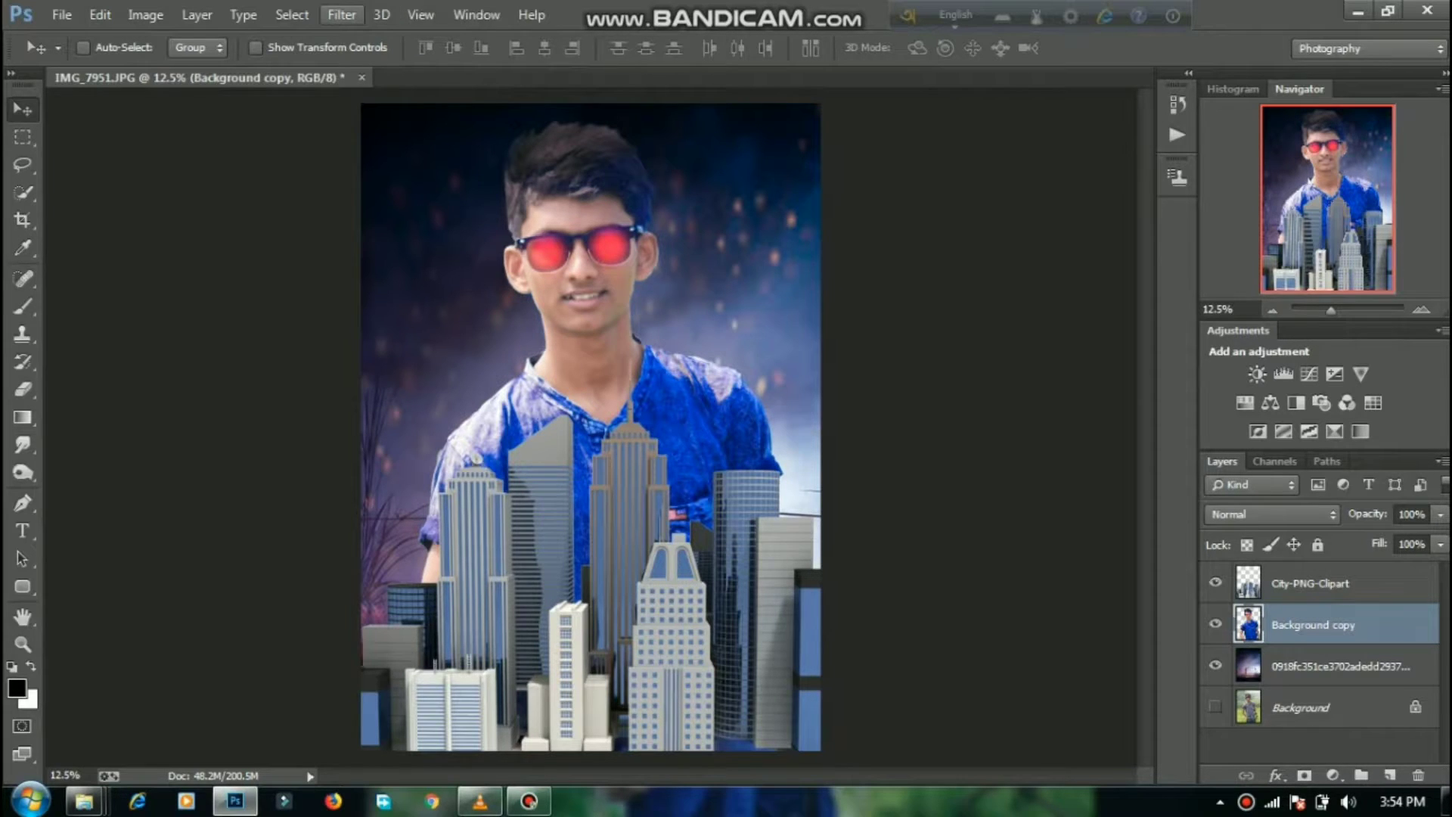
left_click(292, 15)
left_click(342, 15)
left_click(342, 15)
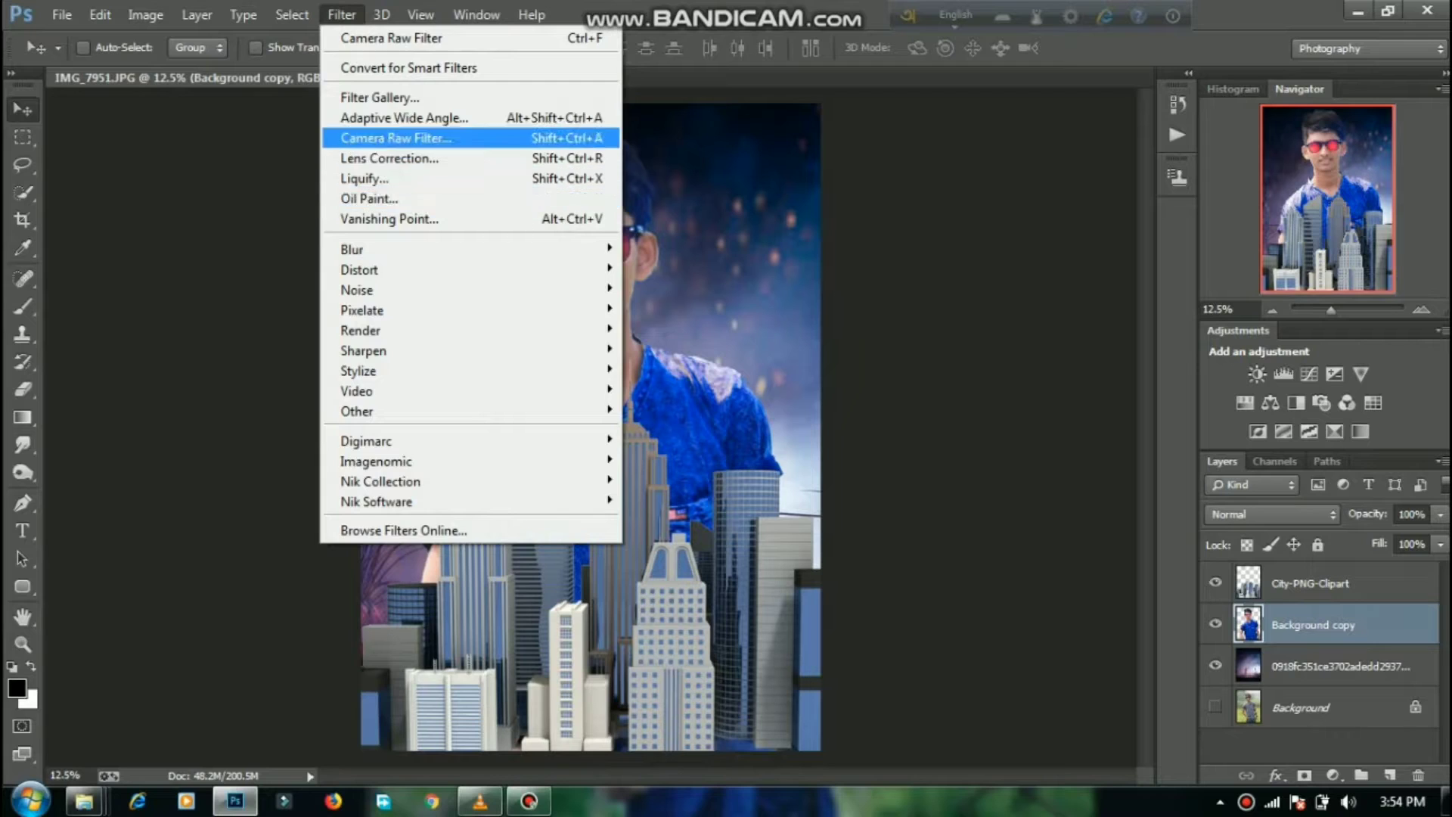
left_click(396, 137)
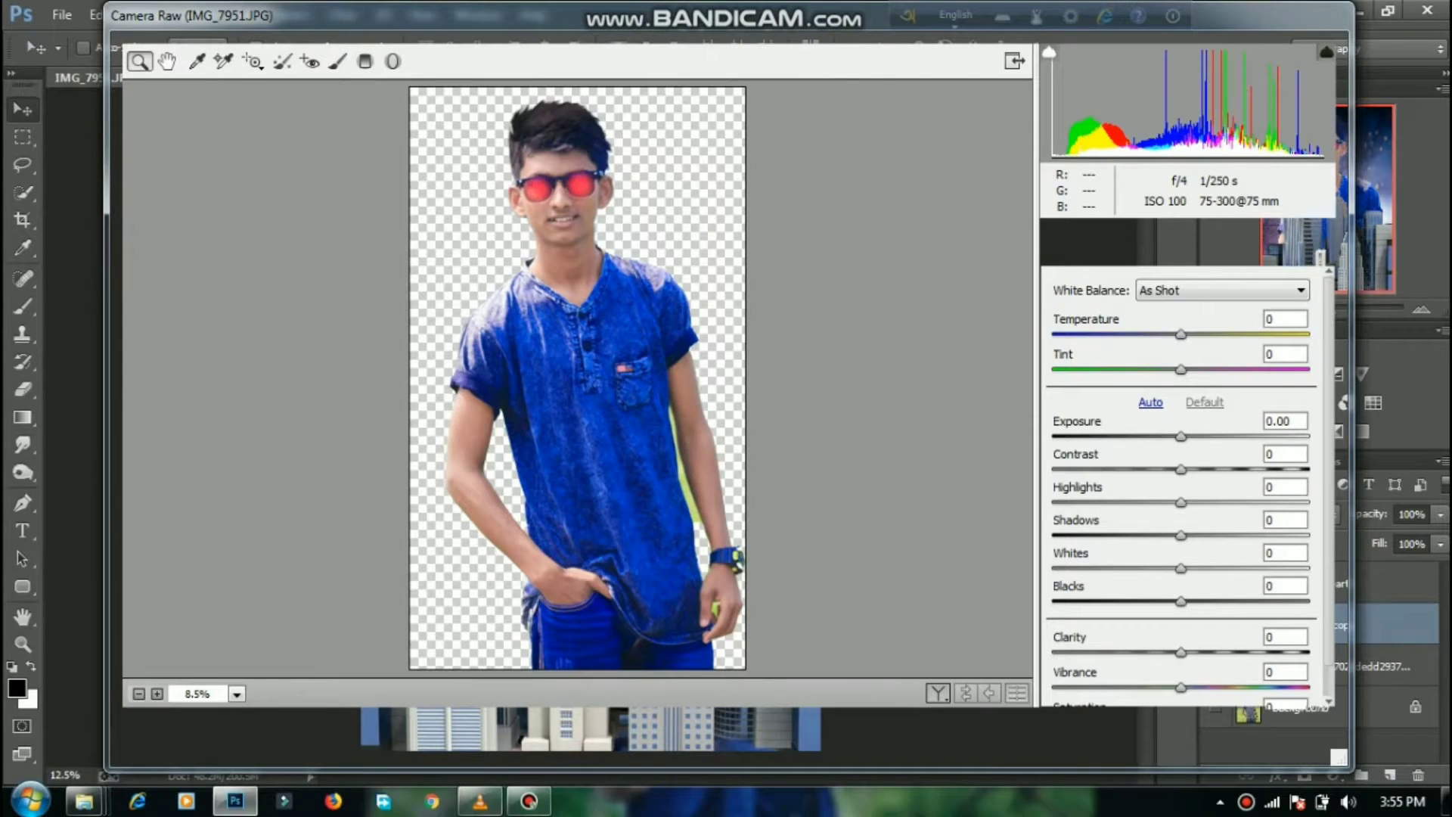
mouse_move(1181, 437)
left_mouse_down()
mouse_move(1161, 436)
mouse_move(1230, 469)
left_mouse_up()
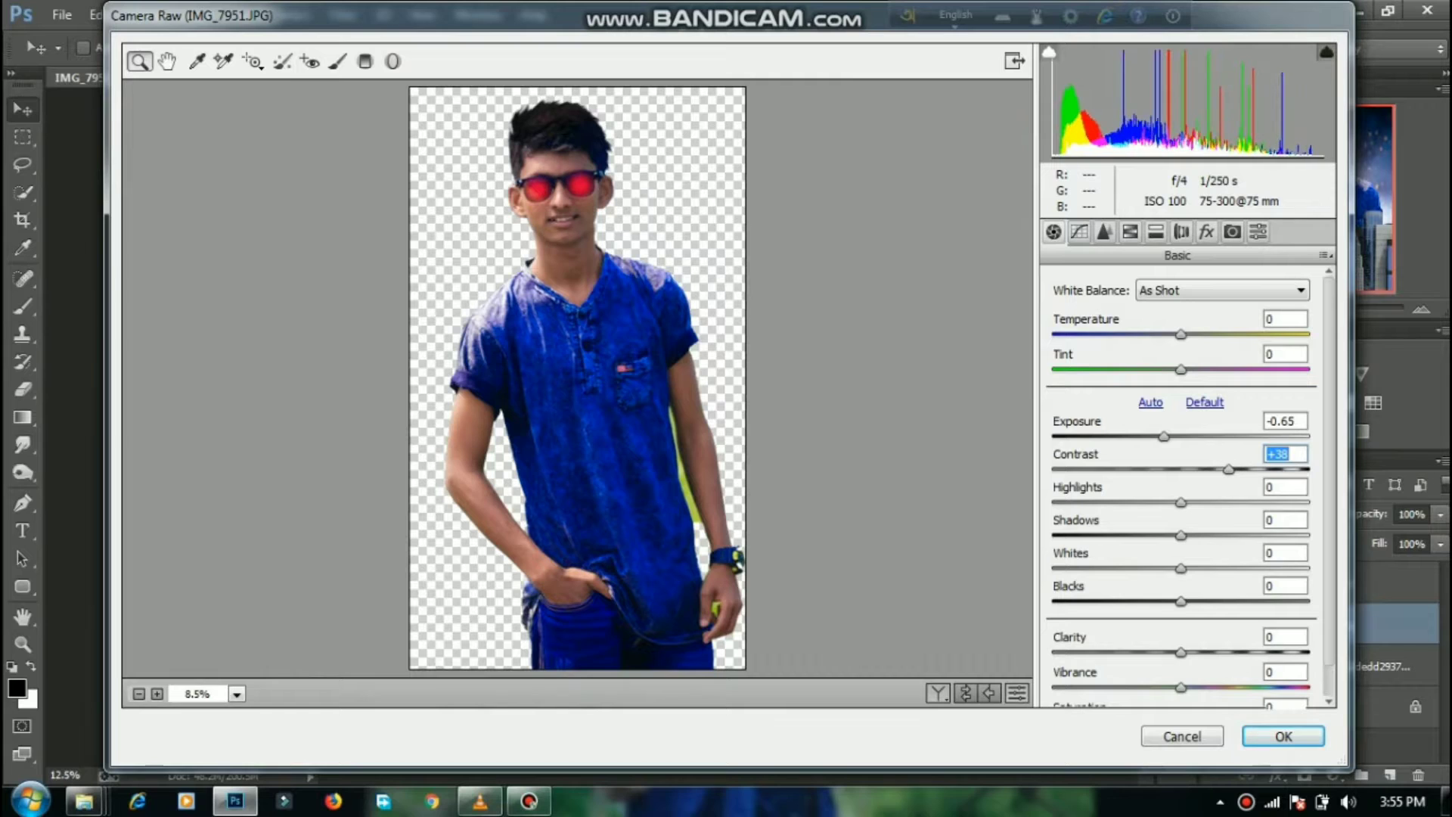
left_click_drag(1180, 536, 1212, 536)
left_click_drag(1180, 602, 1168, 602)
left_click_drag(1181, 652, 1195, 652)
Step: Raise the man layer's Oranges luminance slightly, set its Blues saturation to +100, and apply the Camera Raw adjustments
left_click(1130, 232)
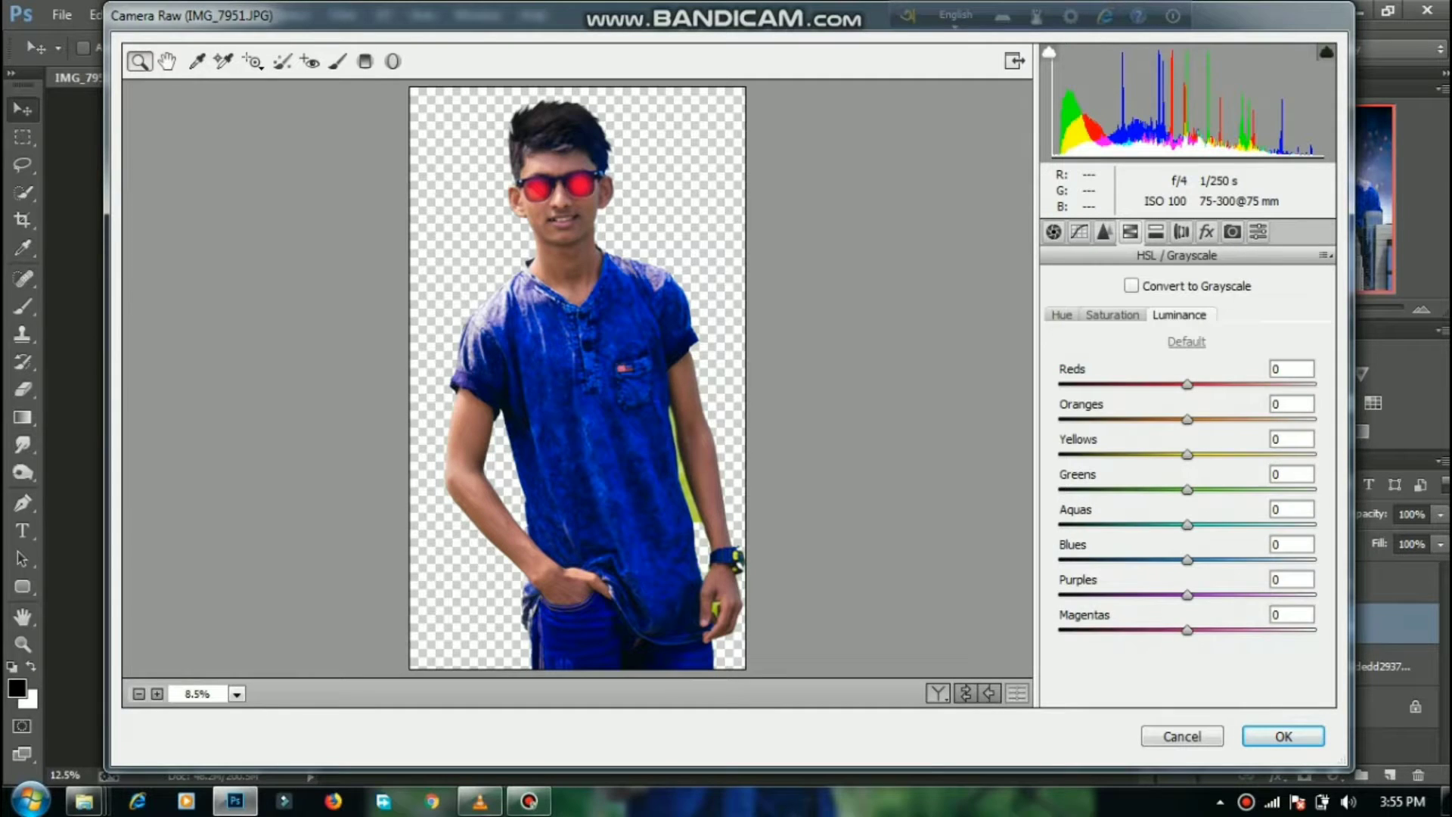
left_click_drag(1188, 419, 1216, 419)
left_click(1111, 315)
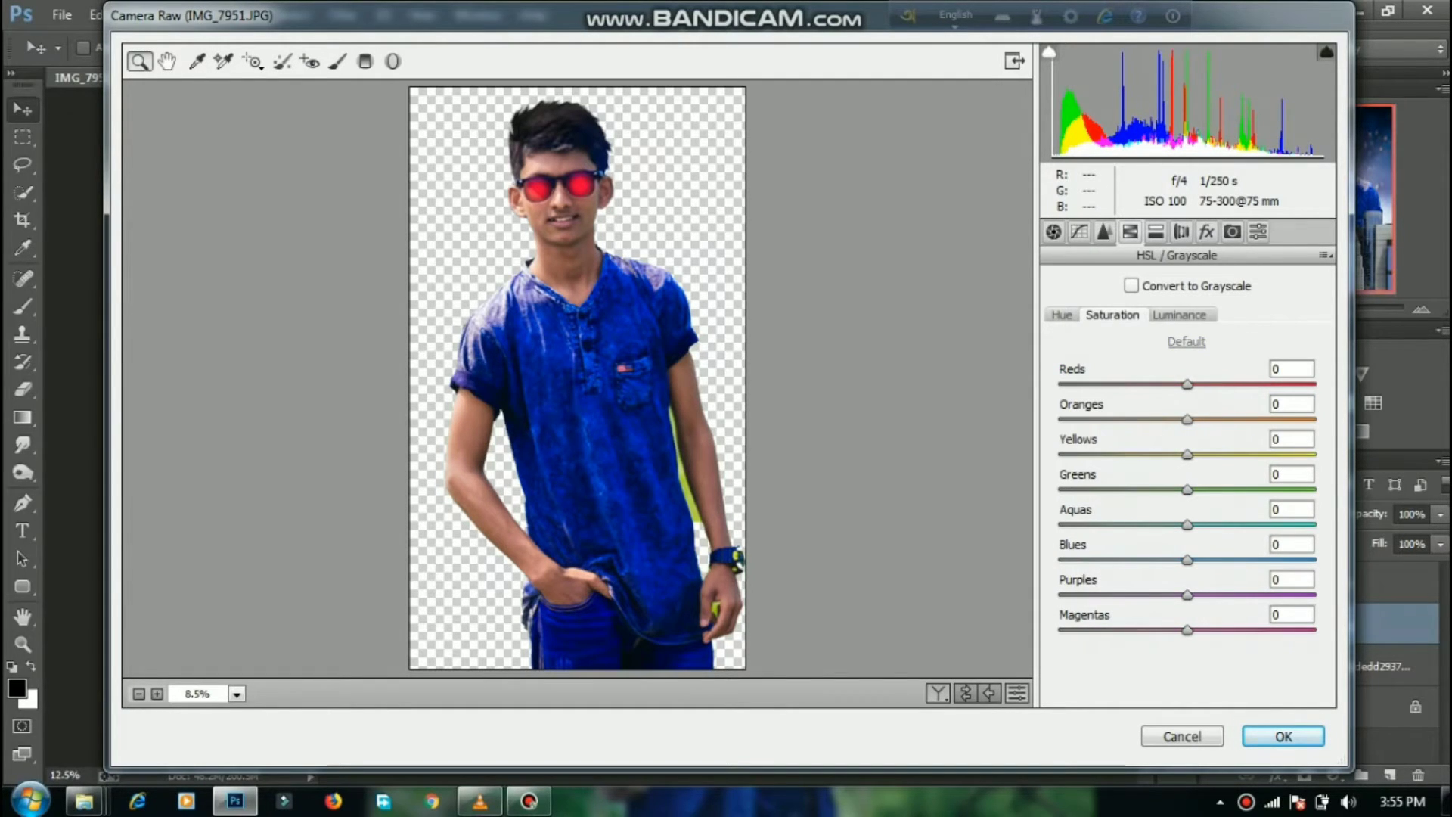
left_click_drag(1188, 560, 1314, 560)
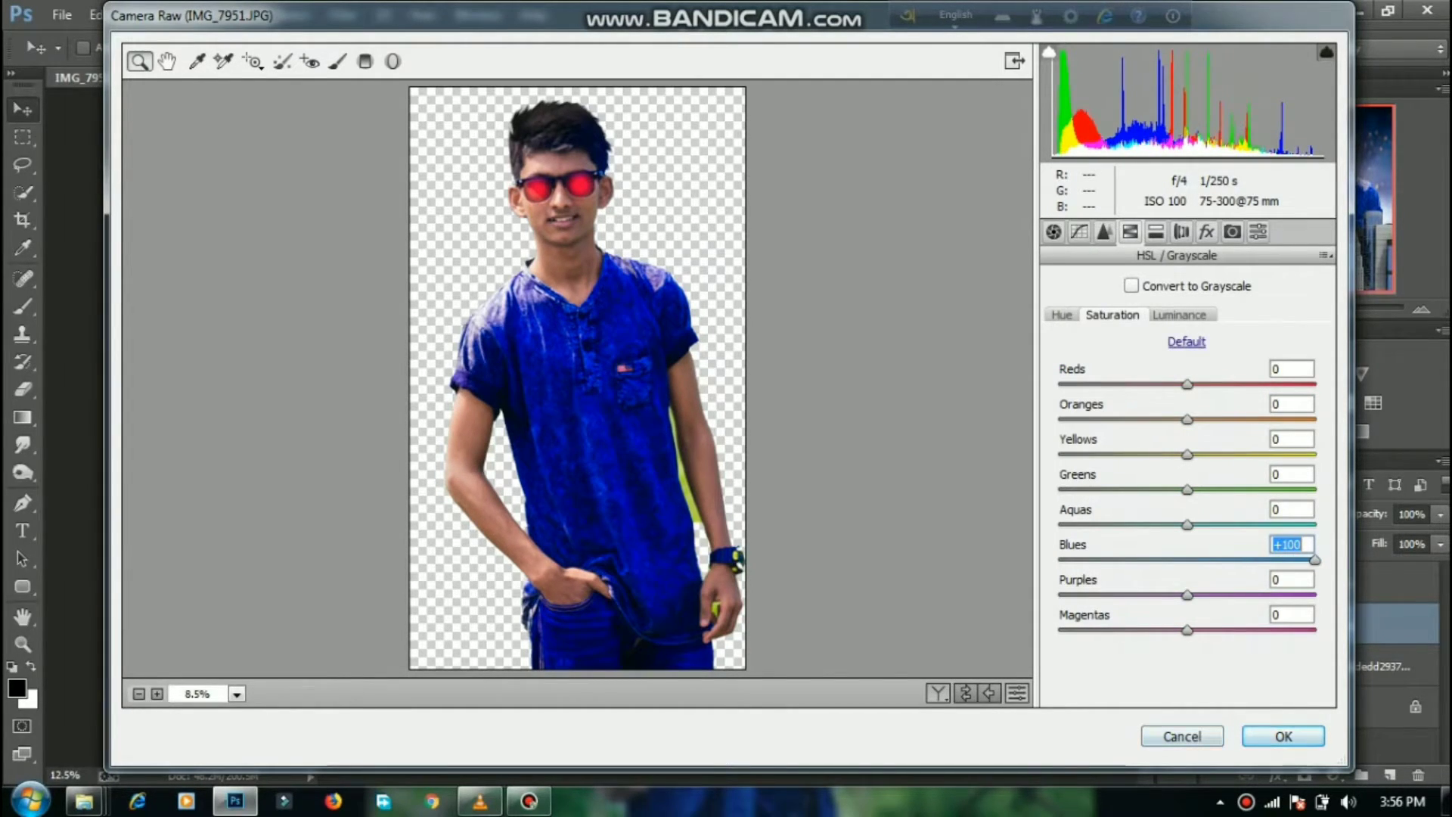
left_click(1284, 736)
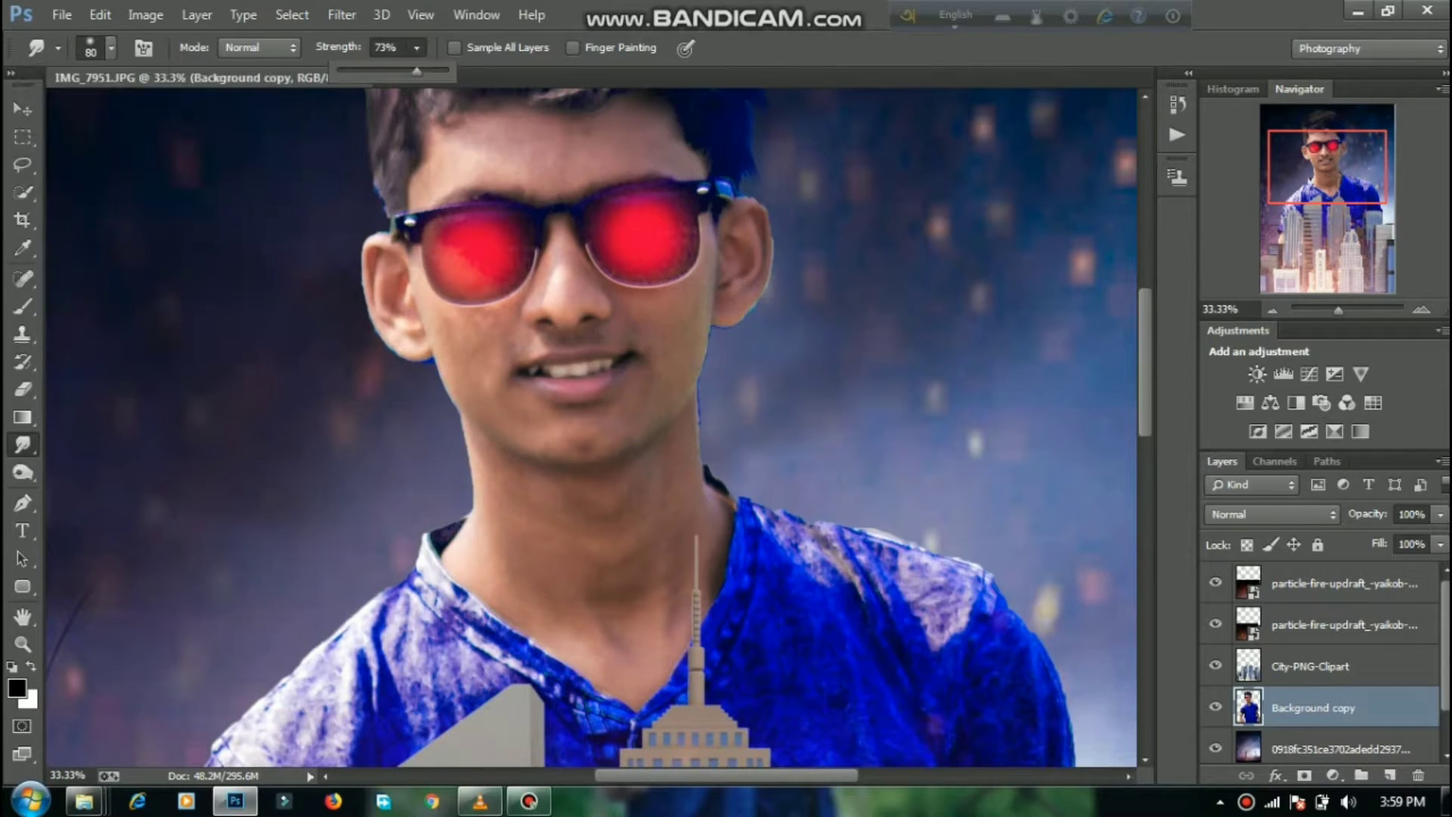
Step: Set the Smudge tool's strength to 20% and enlarge its brush to size 150 for the Background copy layer
key("bracketright")
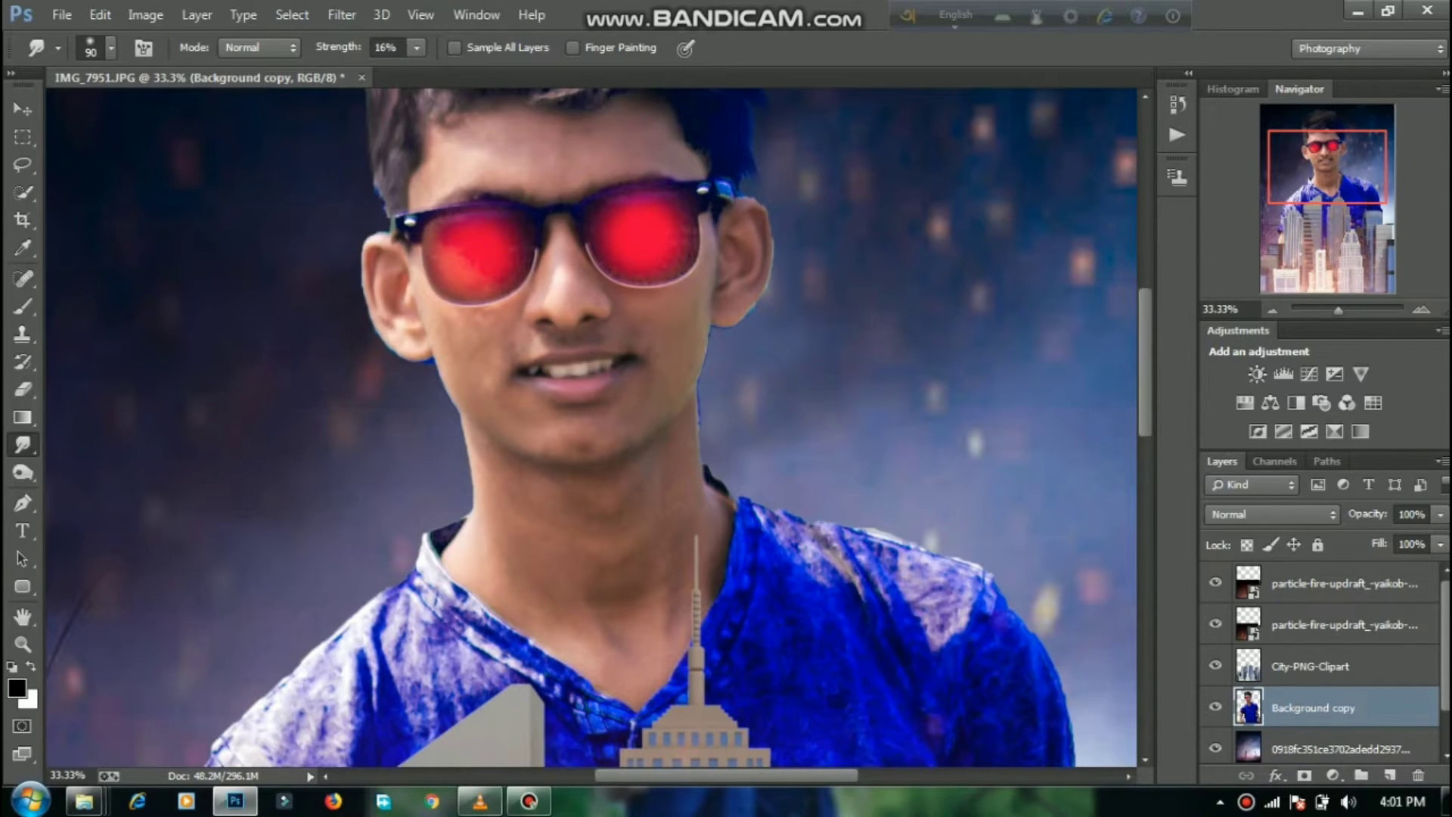
left_click_drag(416, 48, 421, 71)
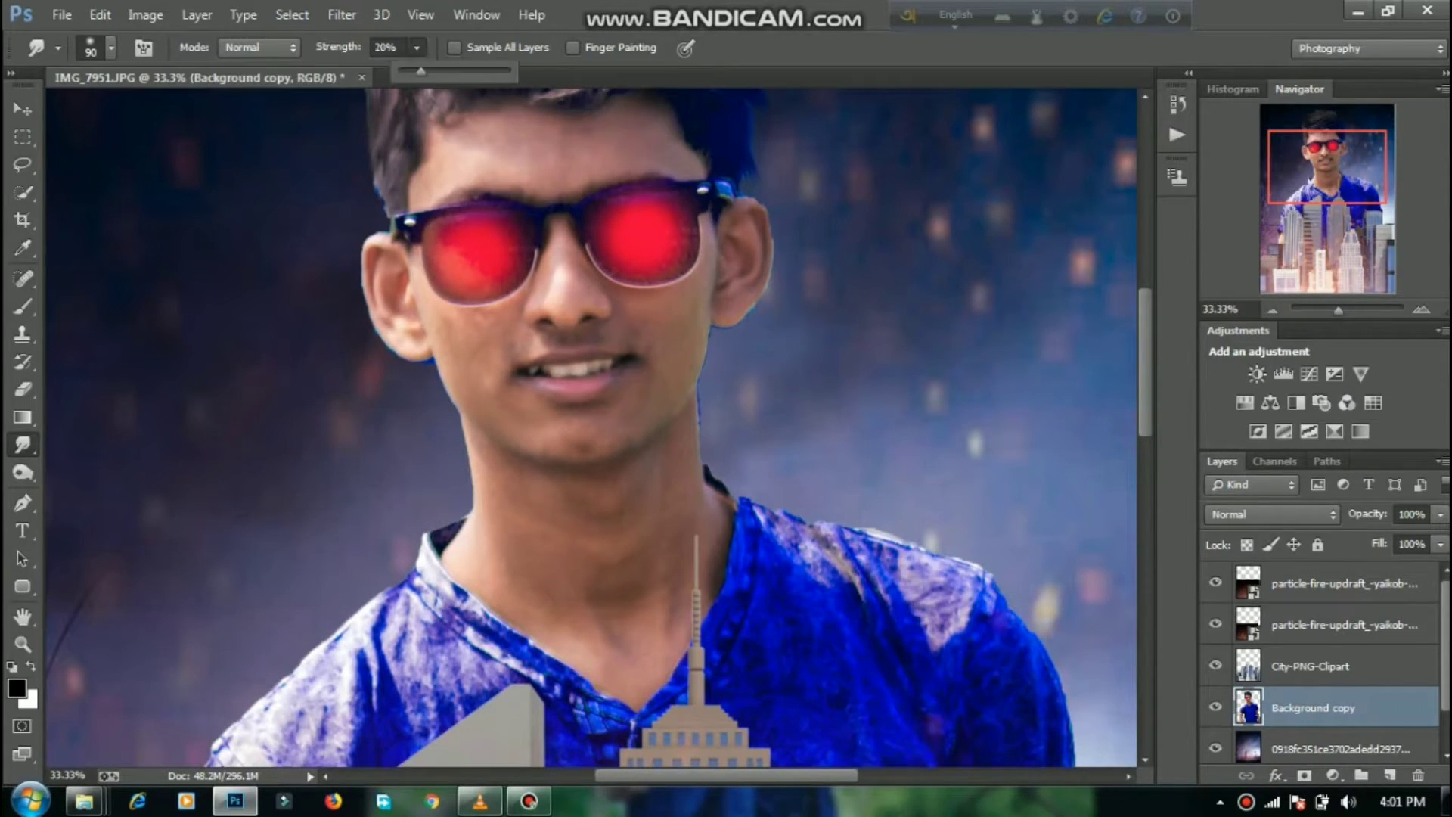
key("bracketright")
key("bracketright")
key("bracketright")
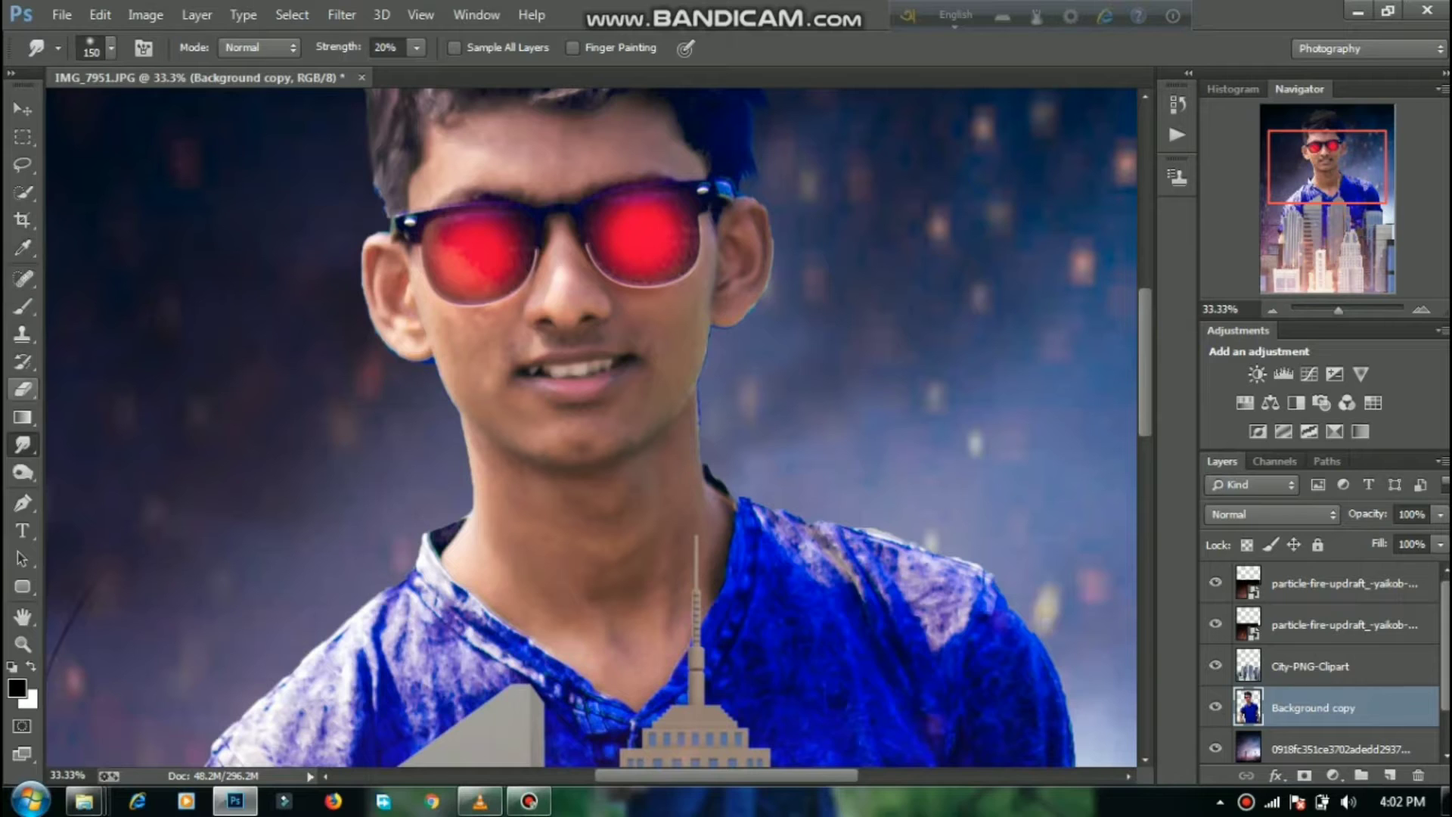
Step: Erase the leftover fringe along the man's neck, collar and ear with a size 30 eraser
left_click(22, 389)
key("bracketleft")
key("bracketleft")
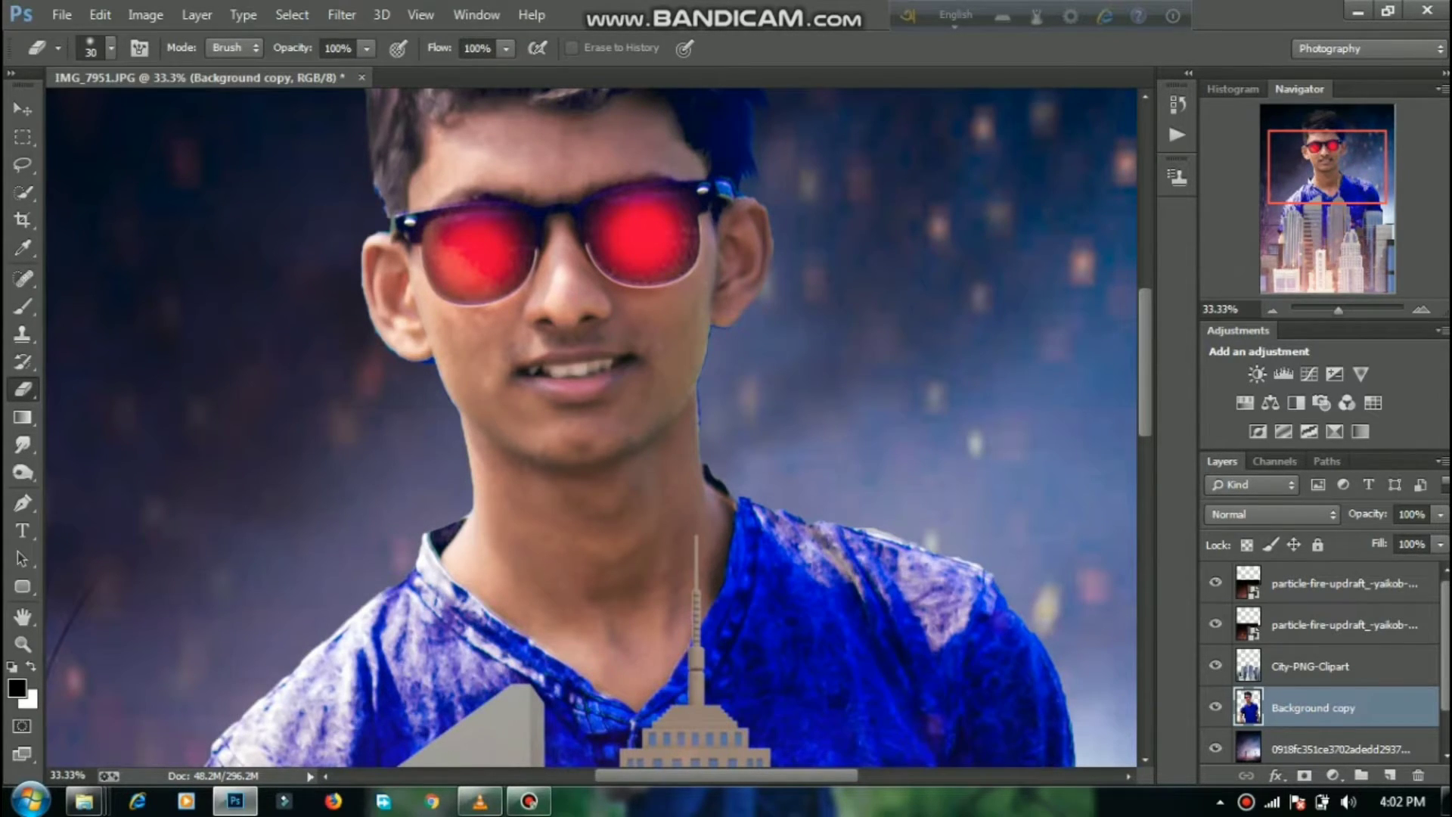
left_click_drag(697, 406, 718, 488)
left_click_drag(388, 346, 398, 354)
scroll(590, 427, "up", 5)
scroll(590, 427, "down", 1)
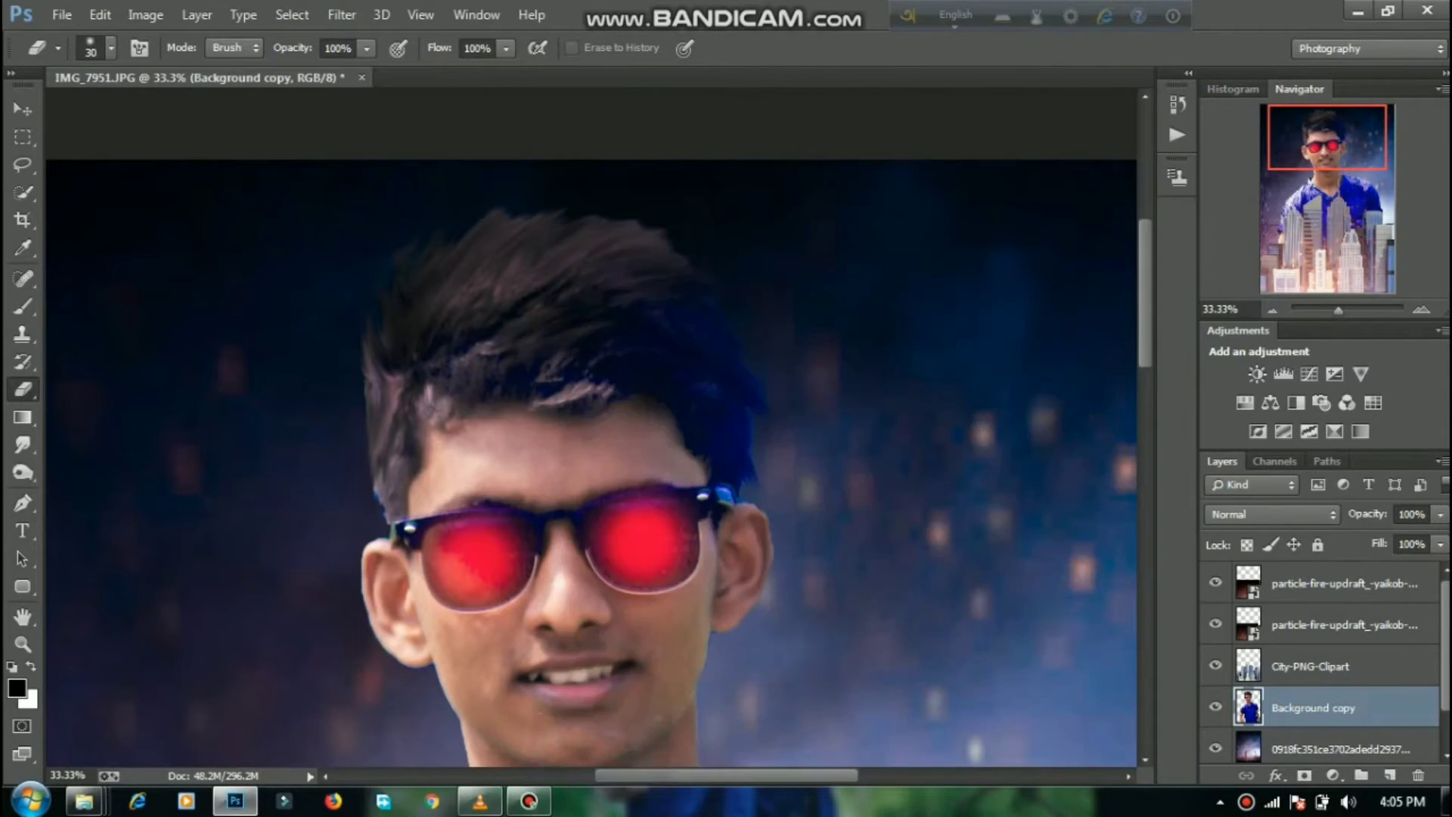
Step: Shift the City-PNG-Clipart layer's color balance towards blue
scroll(590, 427, "down", 15)
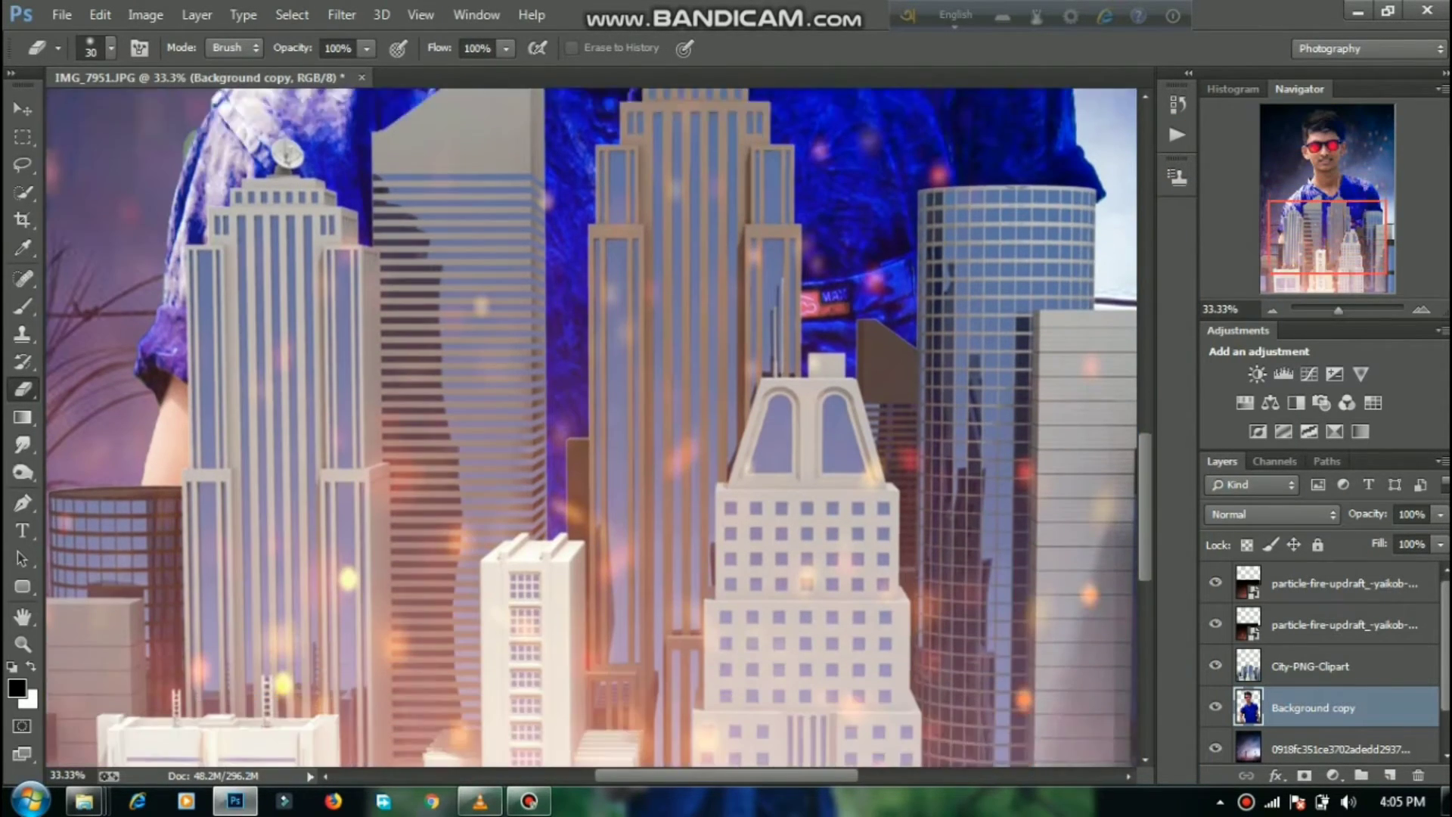
scroll(590, 428, "down", 2)
key("ctrl+minus")
key("ctrl+minus")
key("ctrl+minus")
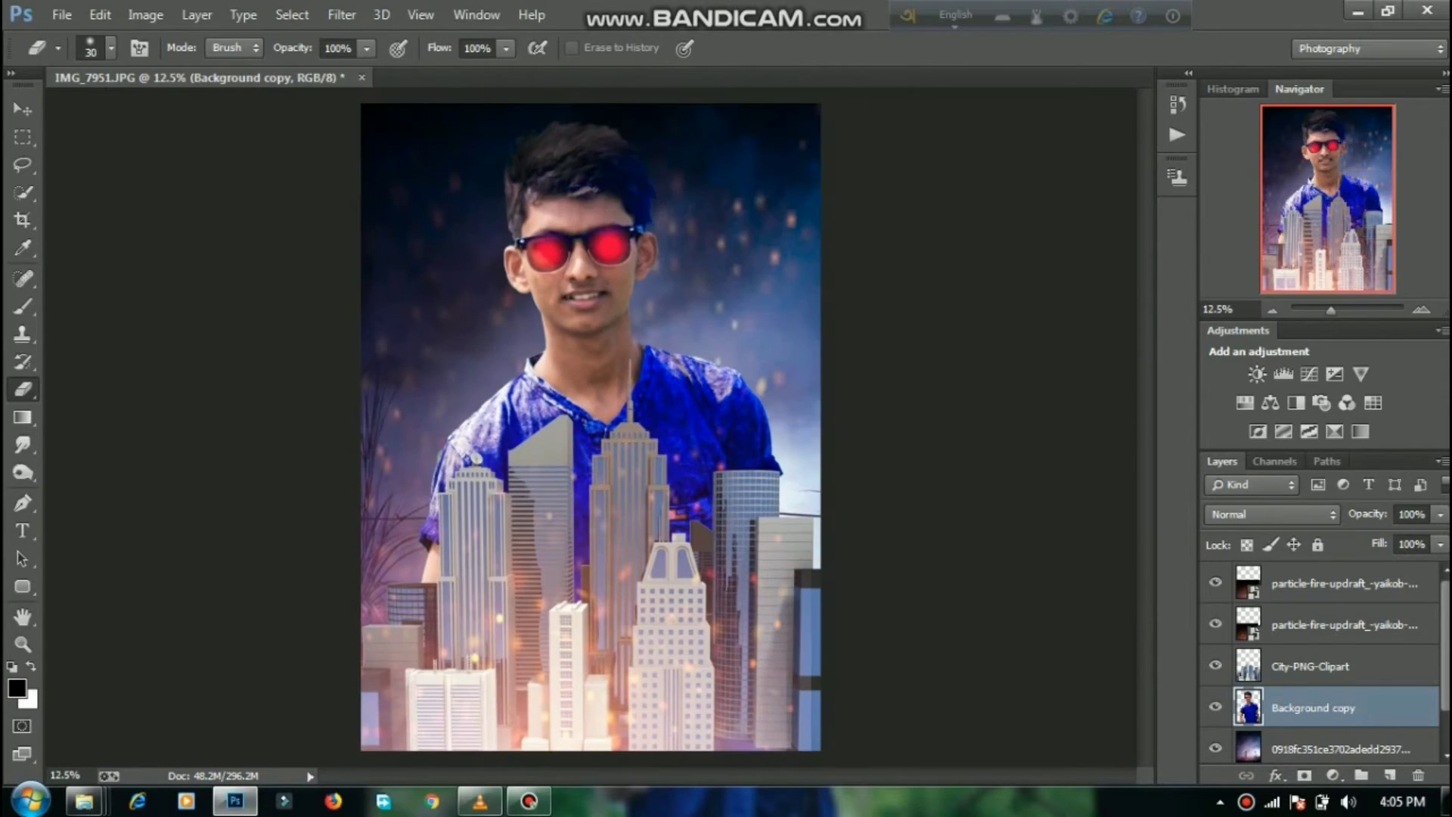
left_click(1310, 666)
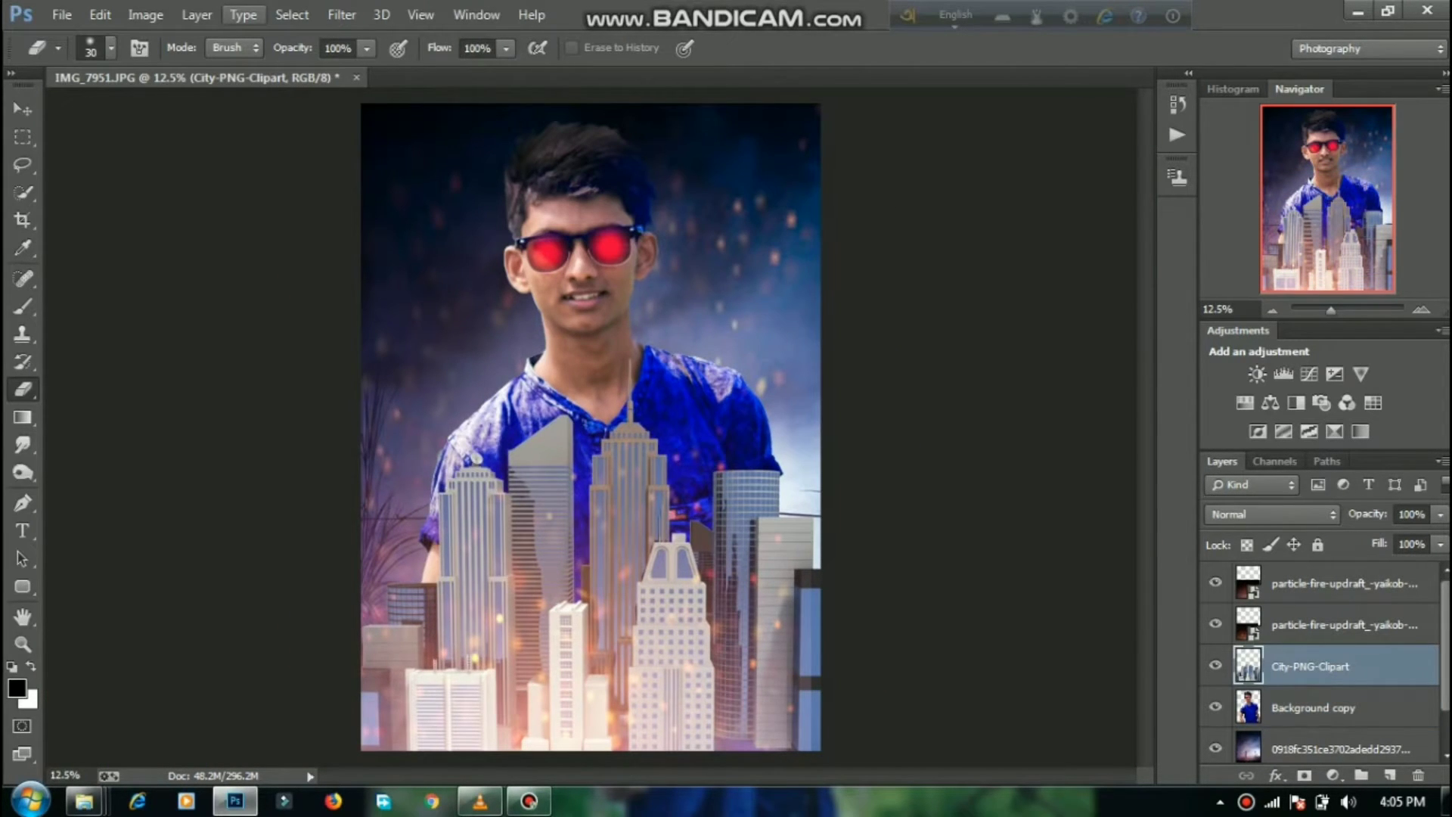
key("ctrl+b")
left_click_drag(643, 288, 816, 316)
left_click_drag(966, 455, 1054, 455)
key("Return")
key("e")
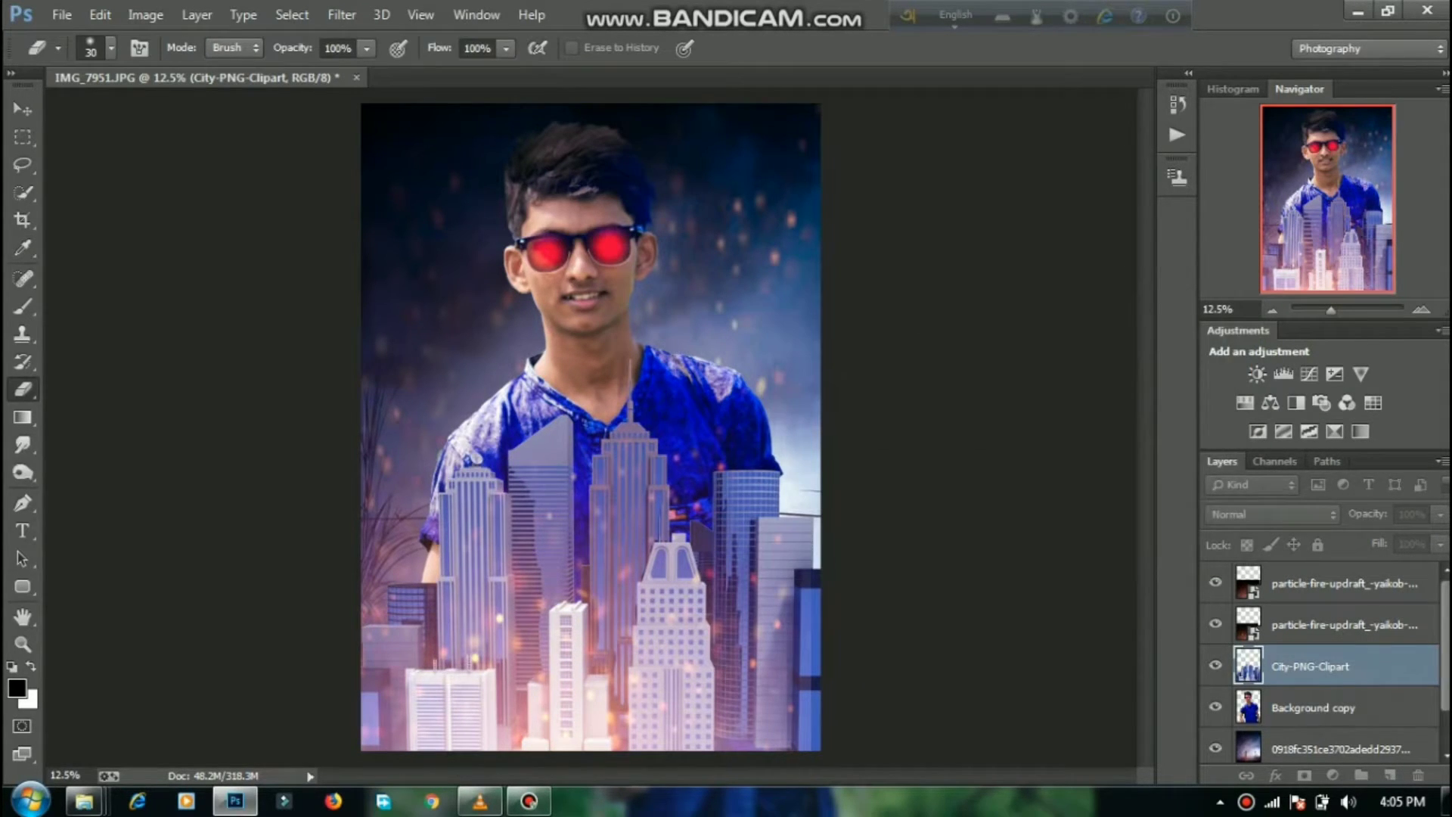
Step: Apply Hue/Saturation to the City-PNG-Clipart layer with Hue +34 and Lightness -26
key("ctrl+u")
left_click_drag(1037, 503, 1073, 503)
mouse_move(1037, 554)
left_mouse_down()
mouse_move(1018, 554)
mouse_move(1037, 554)
left_mouse_up()
left_click_drag(1038, 605, 1009, 605)
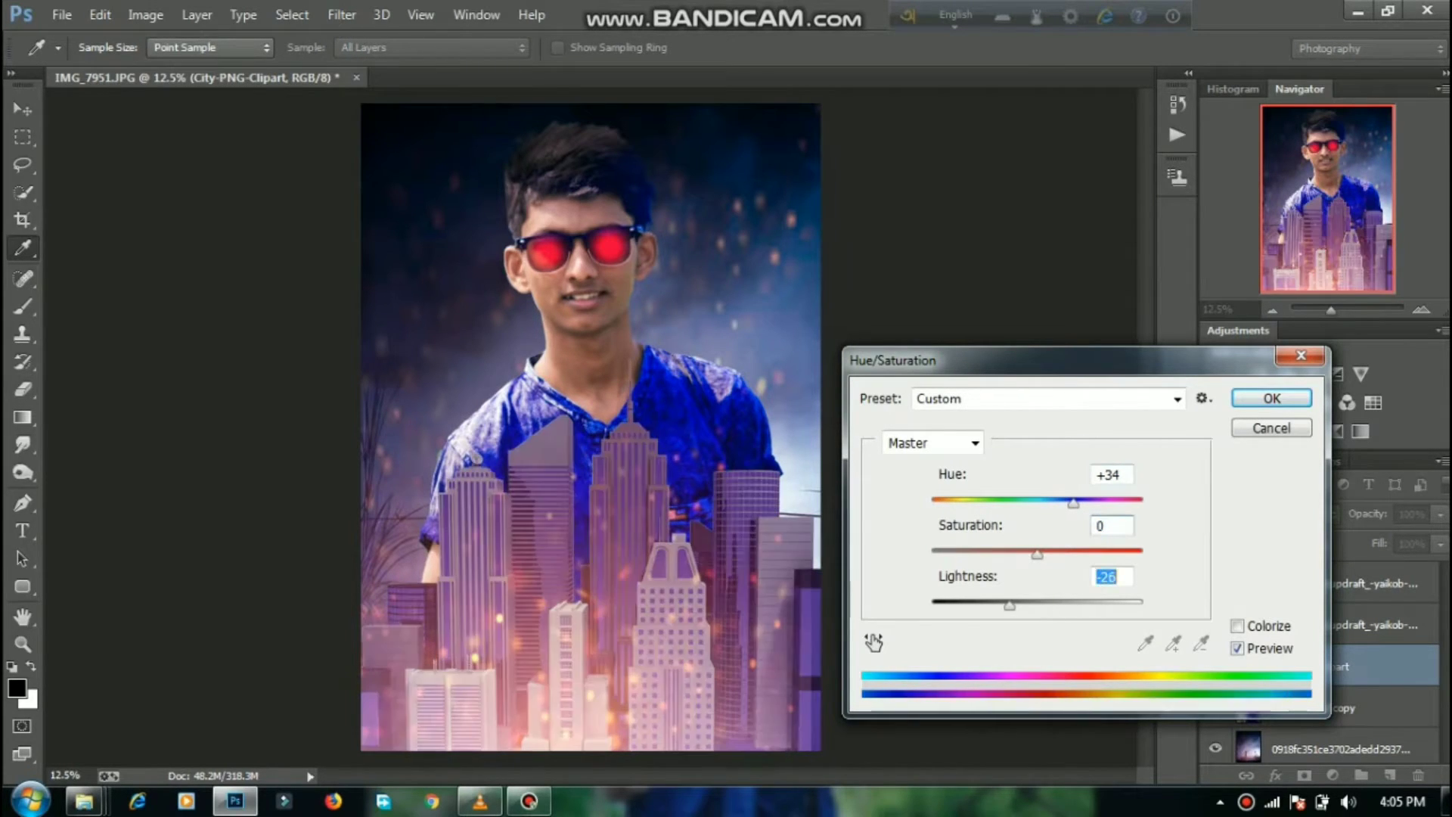
left_click(1272, 398)
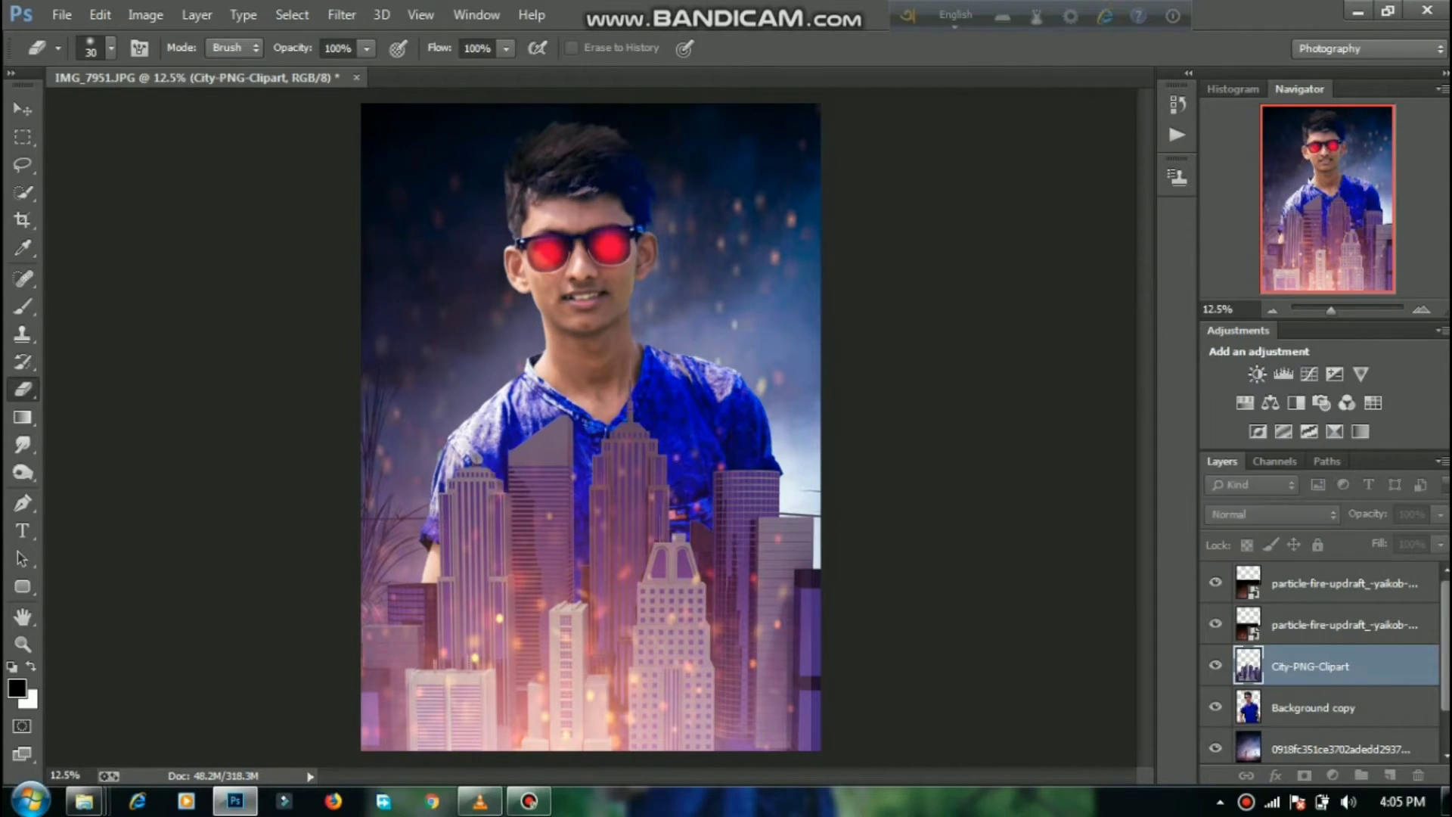
Step: Move the Background copy layer with the man slightly down and to the right, and merge it down into the foggy background layer
left_click(1313, 708)
key("v")
mouse_move(616, 221)
left_mouse_down()
mouse_move(614, 244)
mouse_move(630, 243)
left_mouse_up()
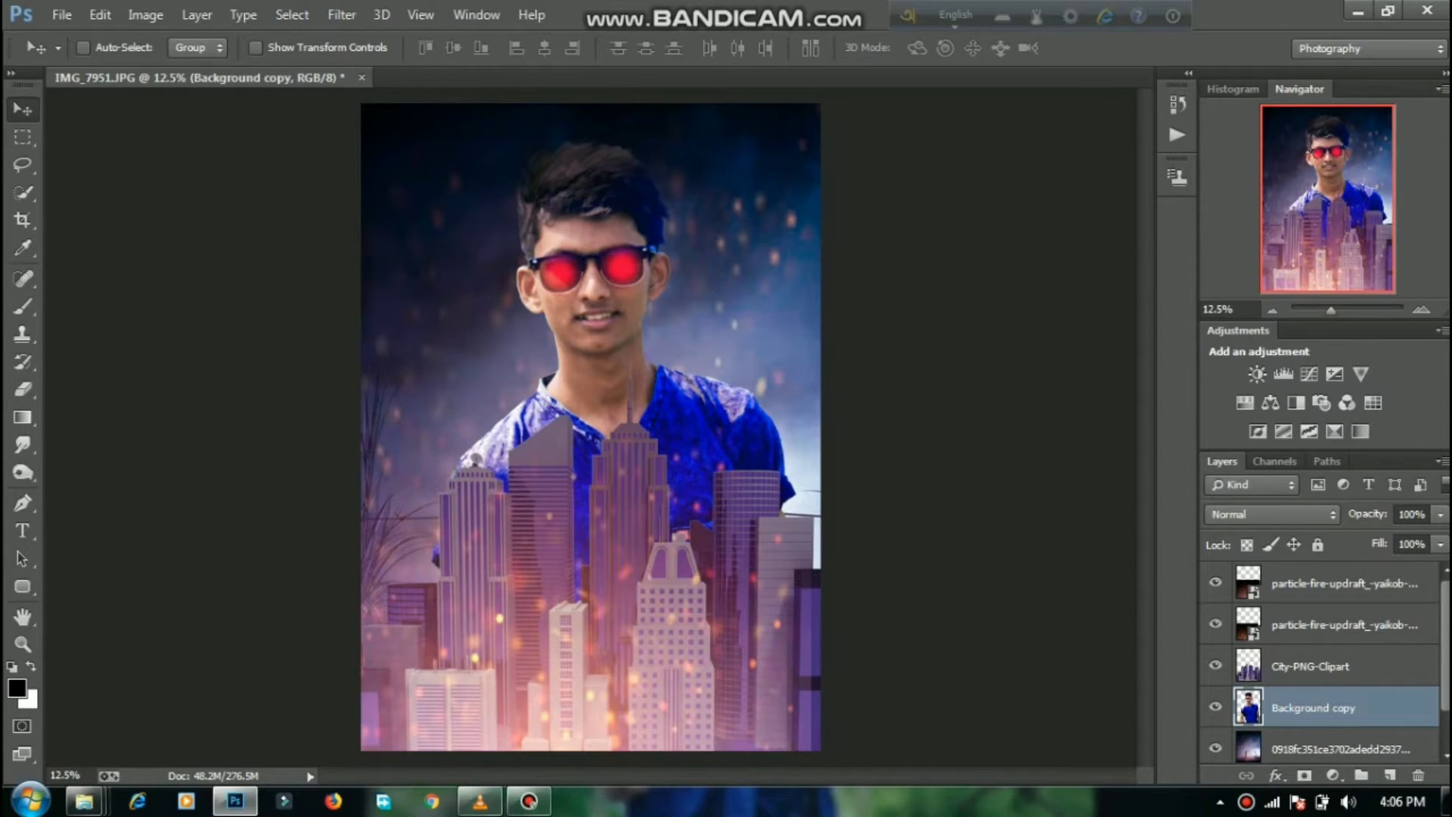
key("ctrl+minus")
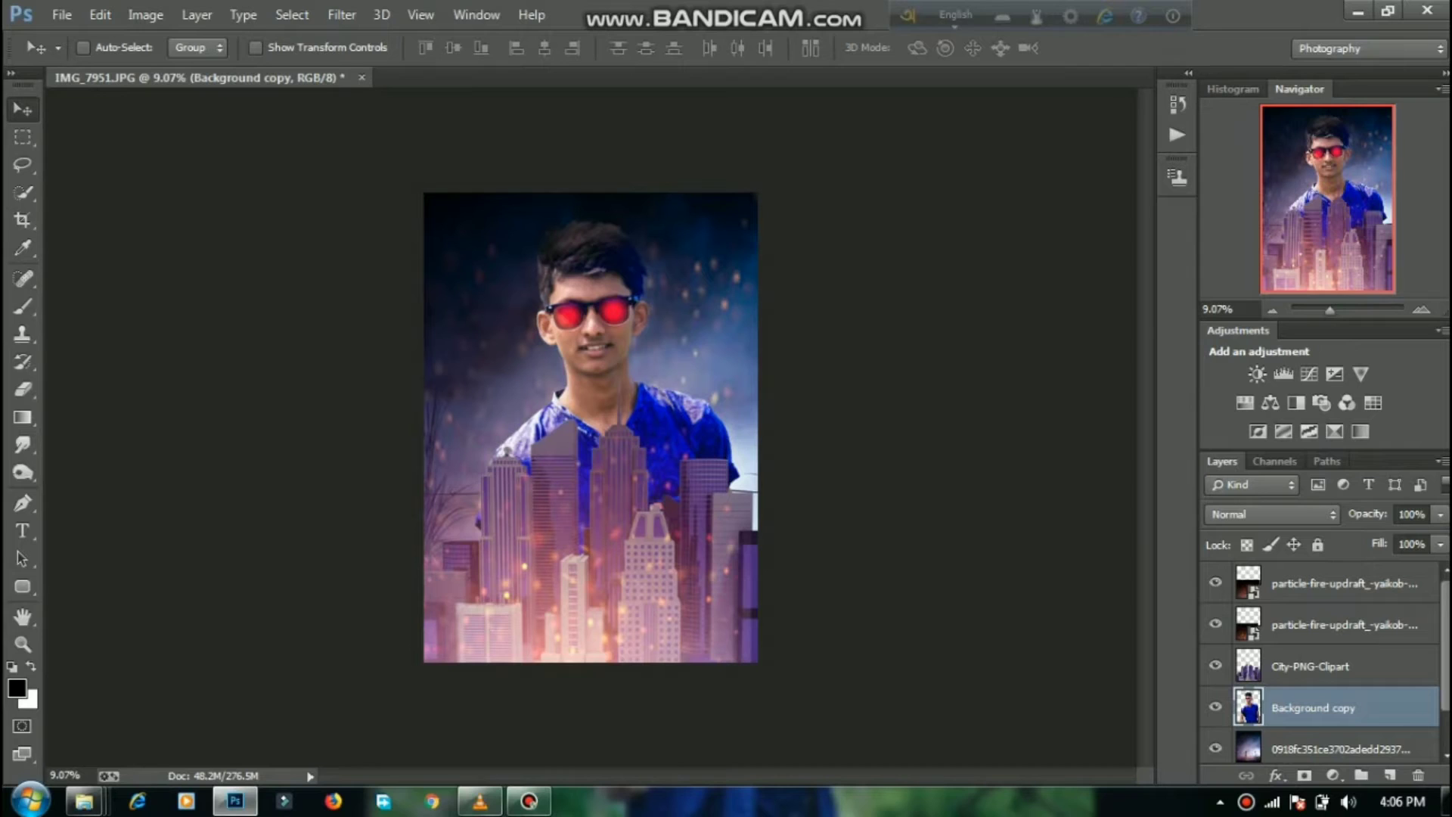
right_click(1286, 723)
left_click(1097, 543)
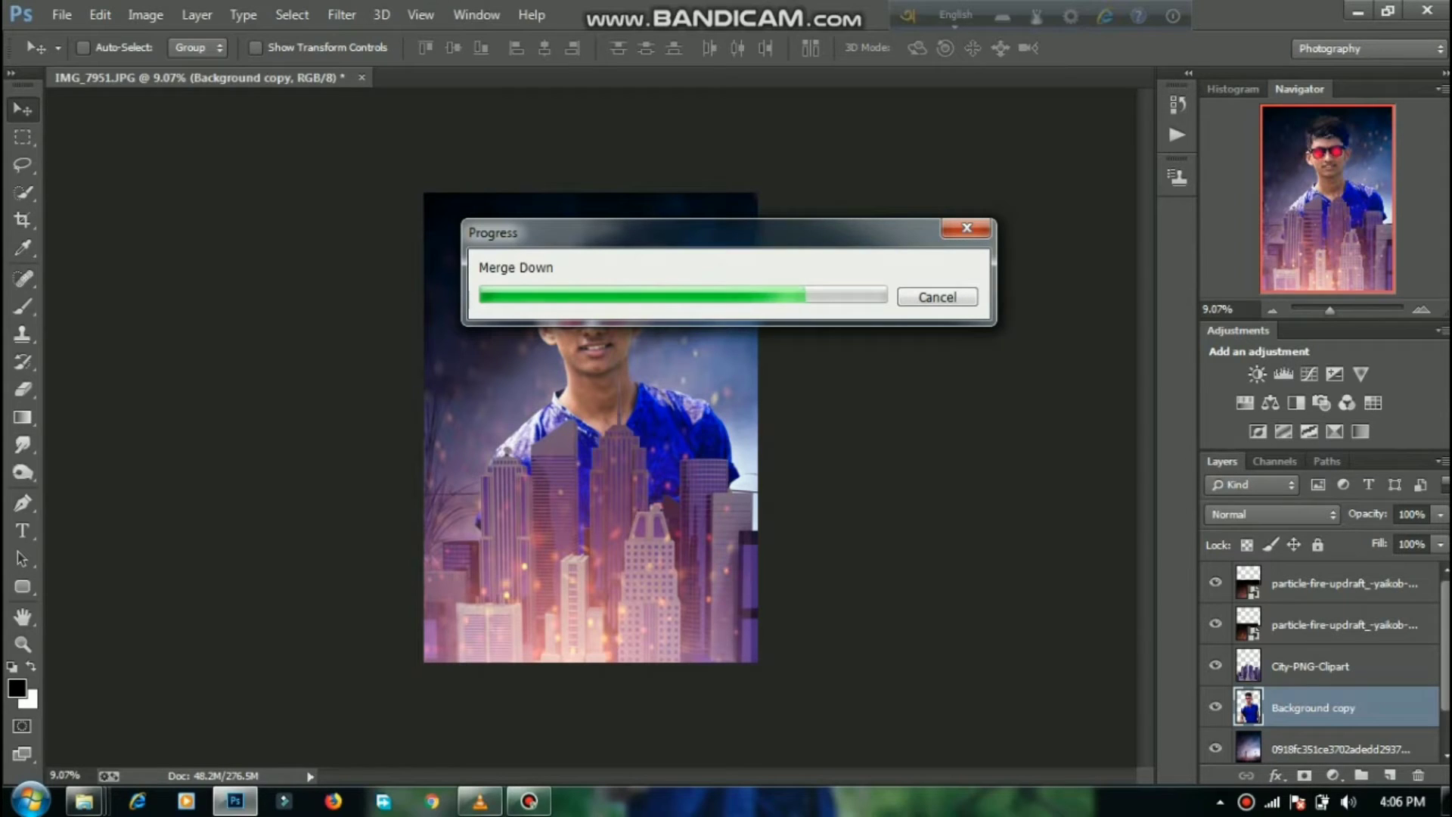
Step: Rasterize both fire-particle layers and merge them into a single layer
left_click(1316, 625)
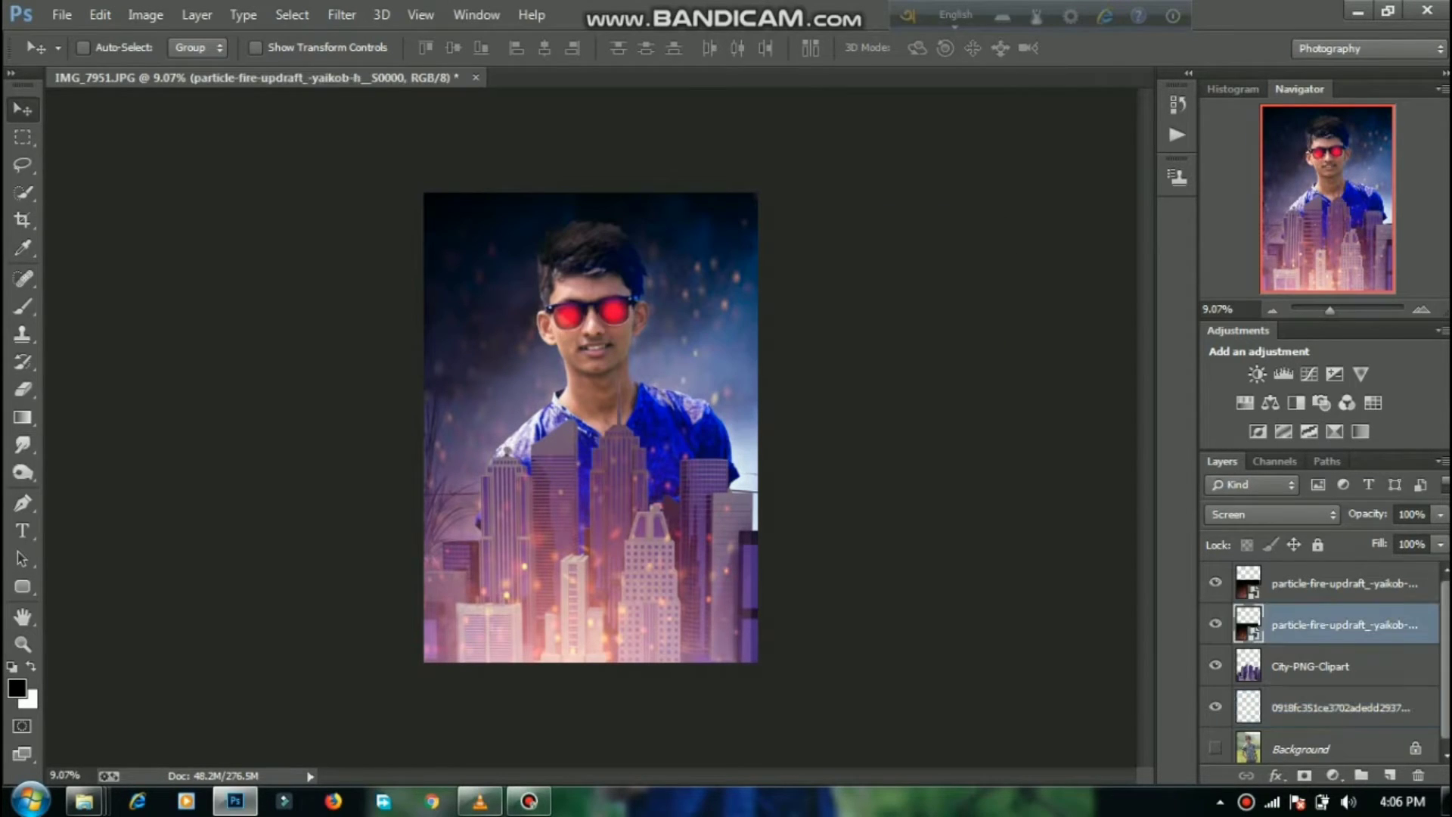
right_click(1317, 625)
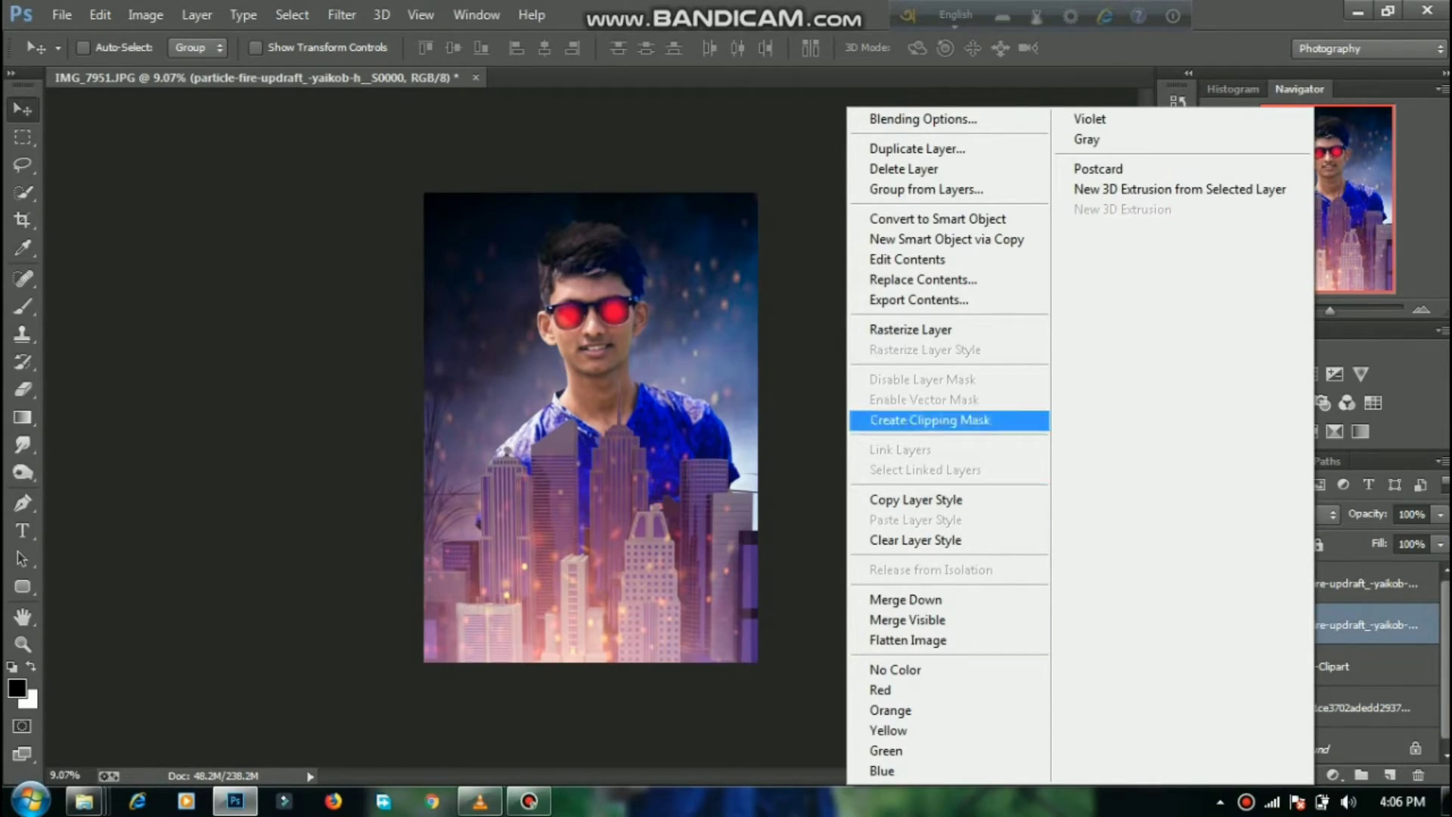
left_click(911, 330)
left_click(1302, 583)
right_click(1303, 584)
left_click(911, 330)
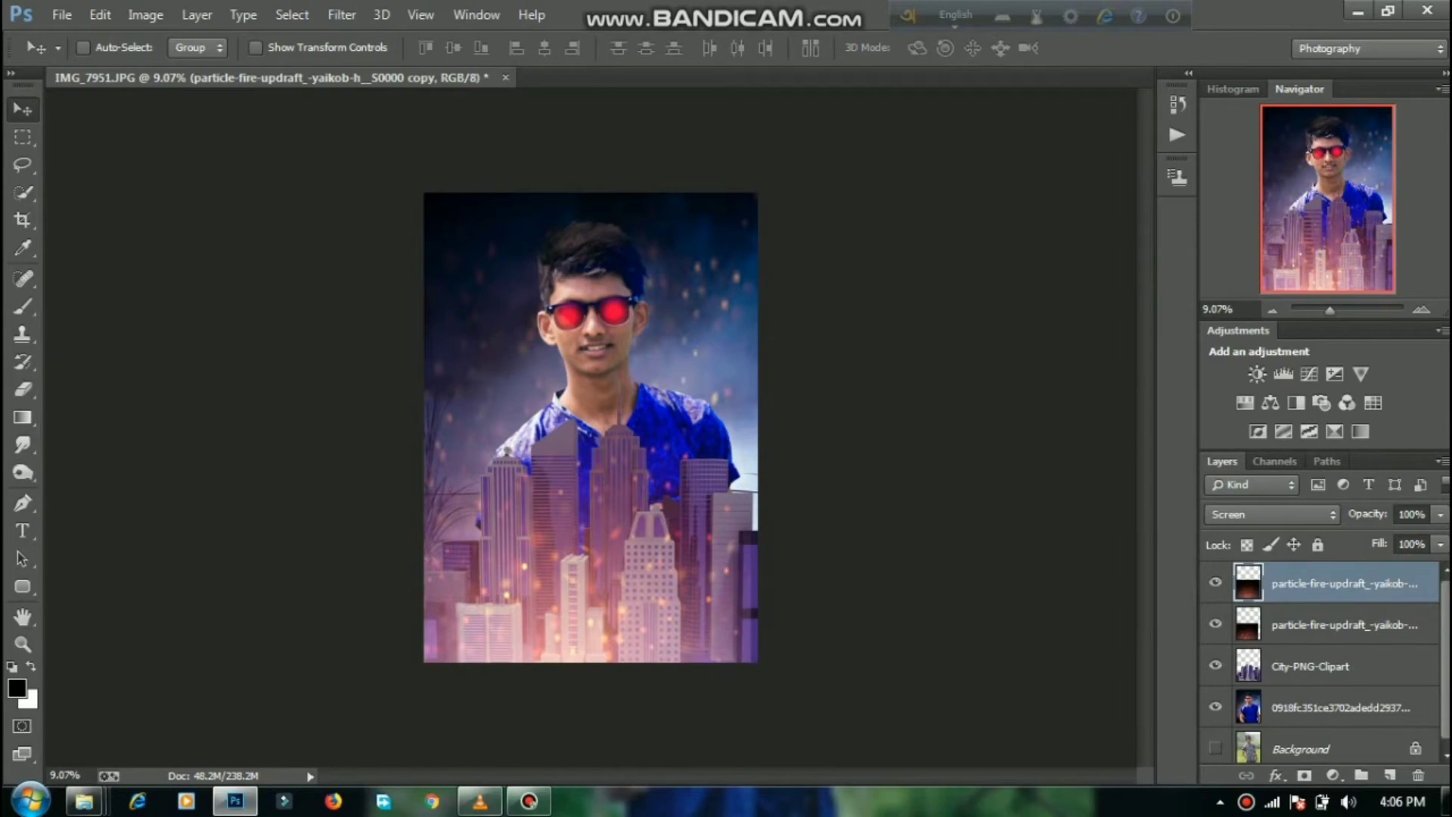
right_click(1303, 583)
left_click(891, 620)
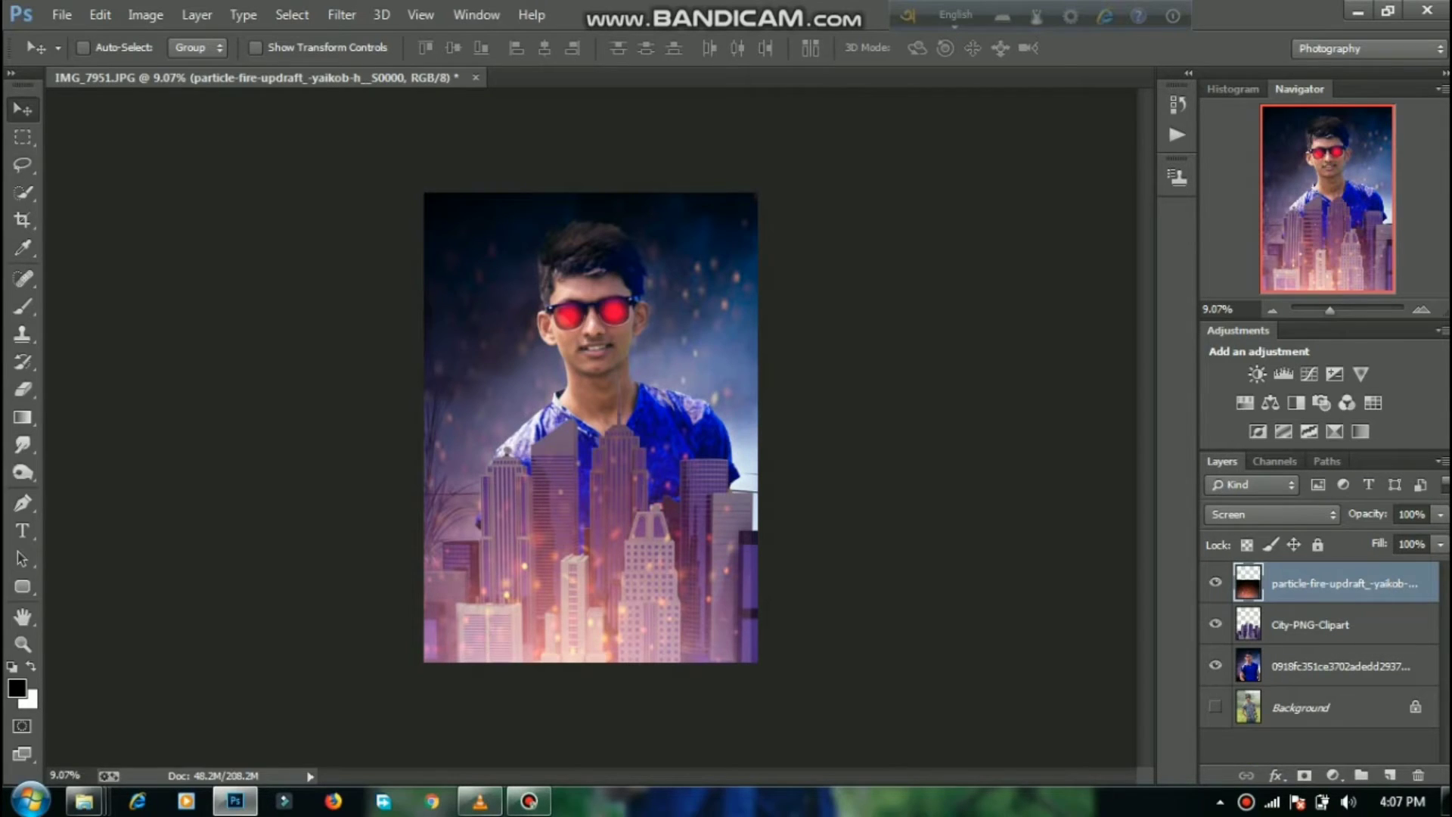
Step: Try to merge the fire-particle layer down into the City-PNG-Clipart layer, undo the merge, and dismiss the Windows color scheme prompt
right_click(1327, 584)
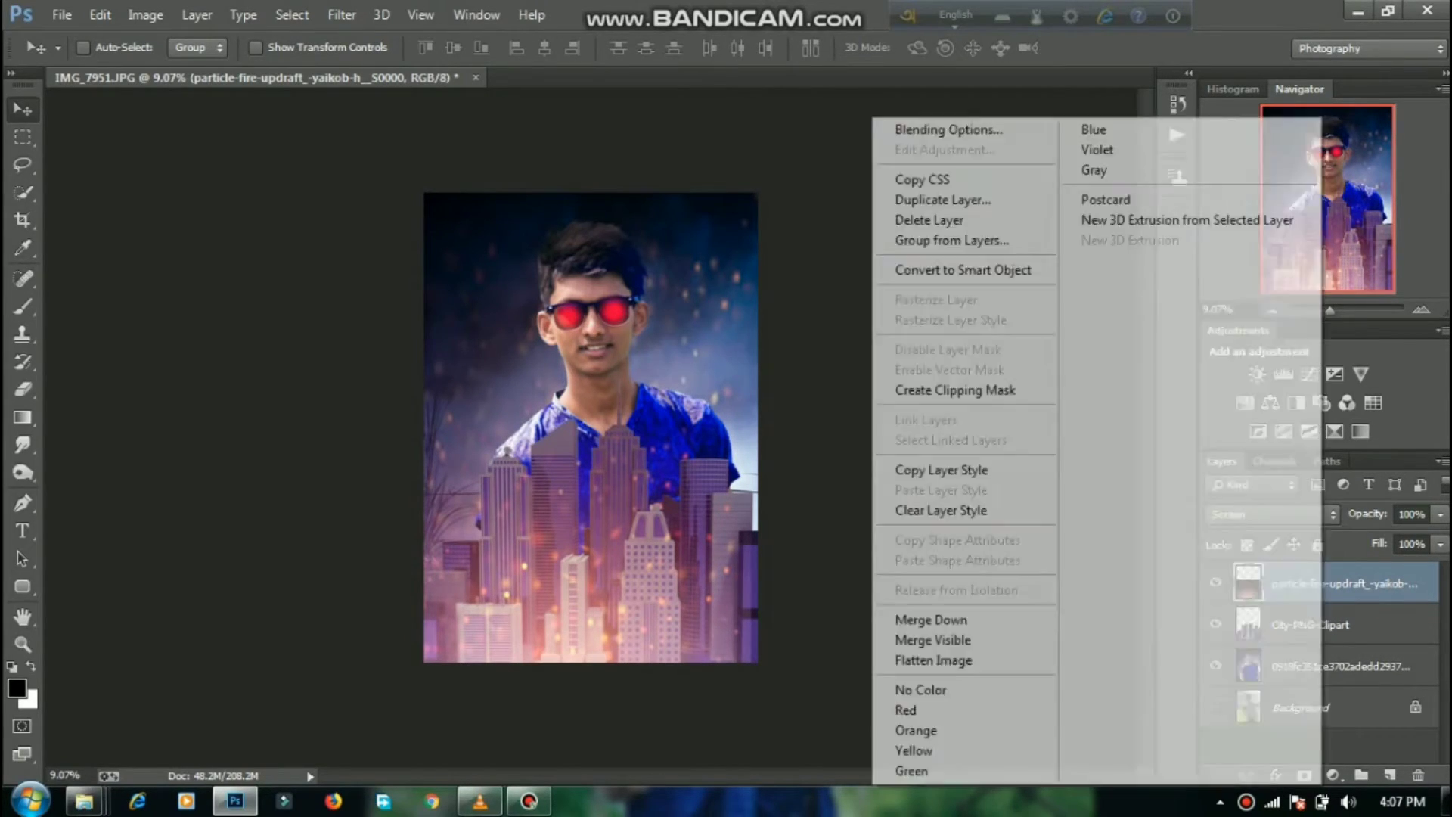
left_click(976, 620)
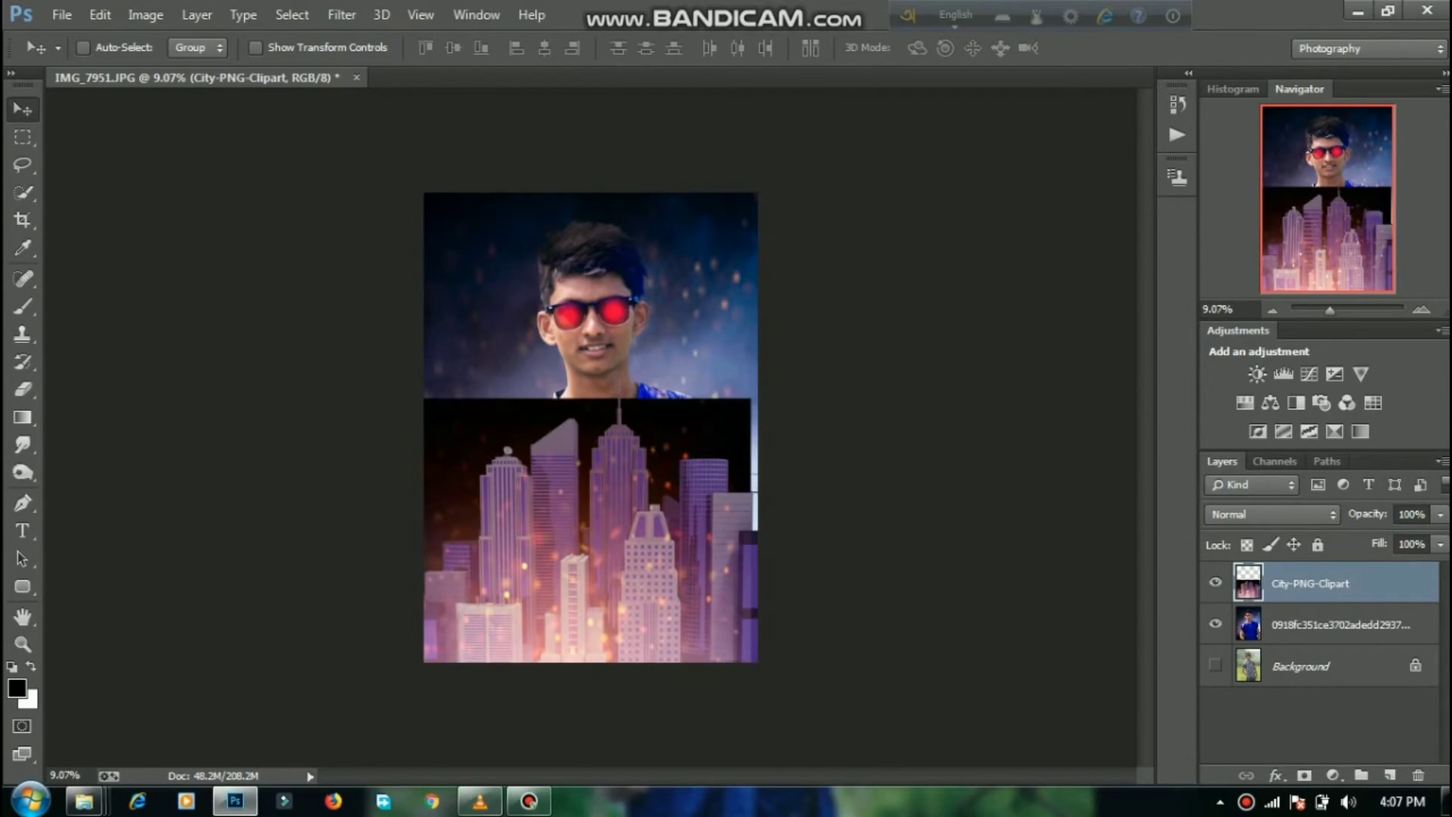
right_click(1318, 584)
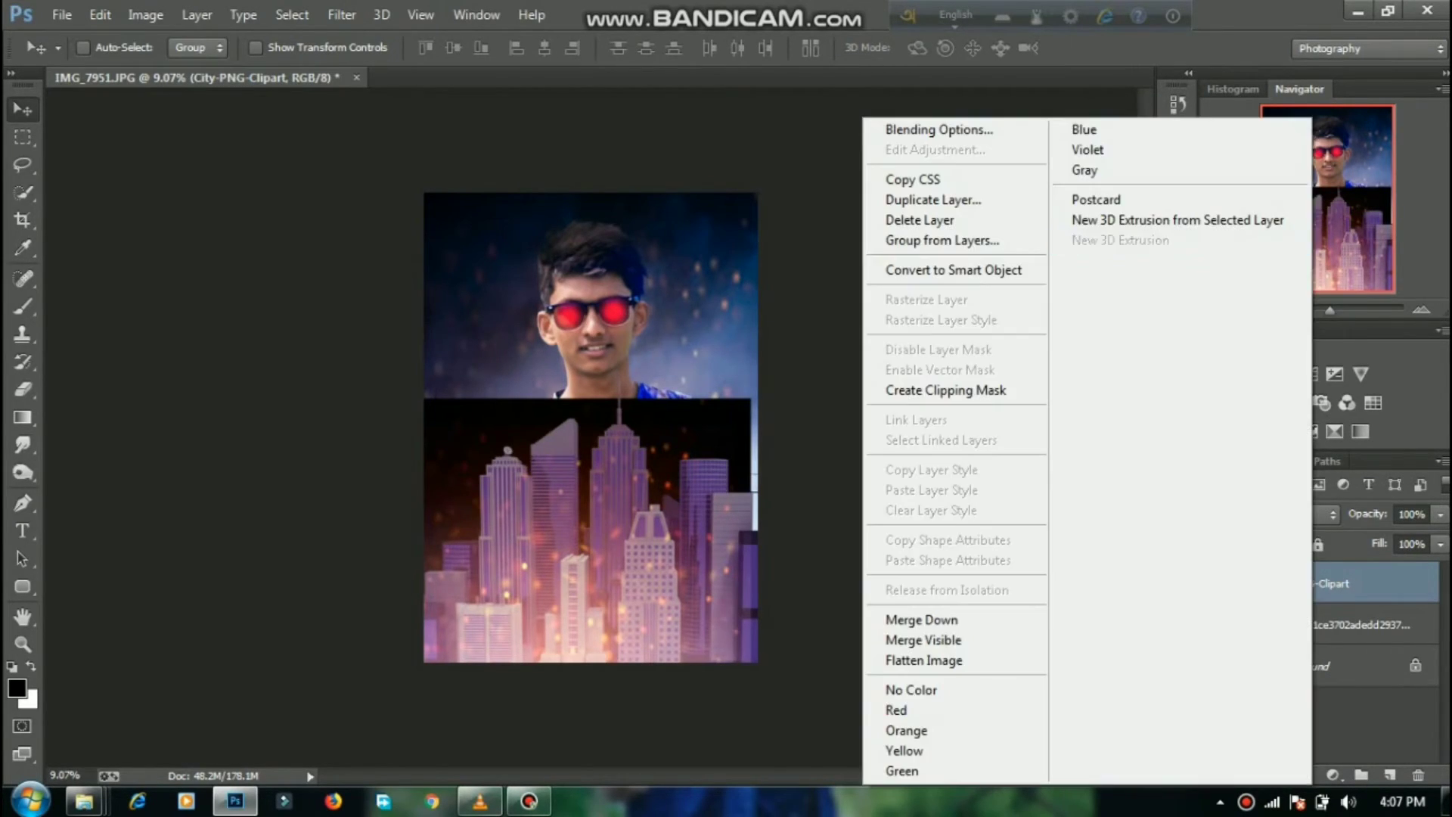
key("Escape")
left_click(100, 16)
left_click(195, 13)
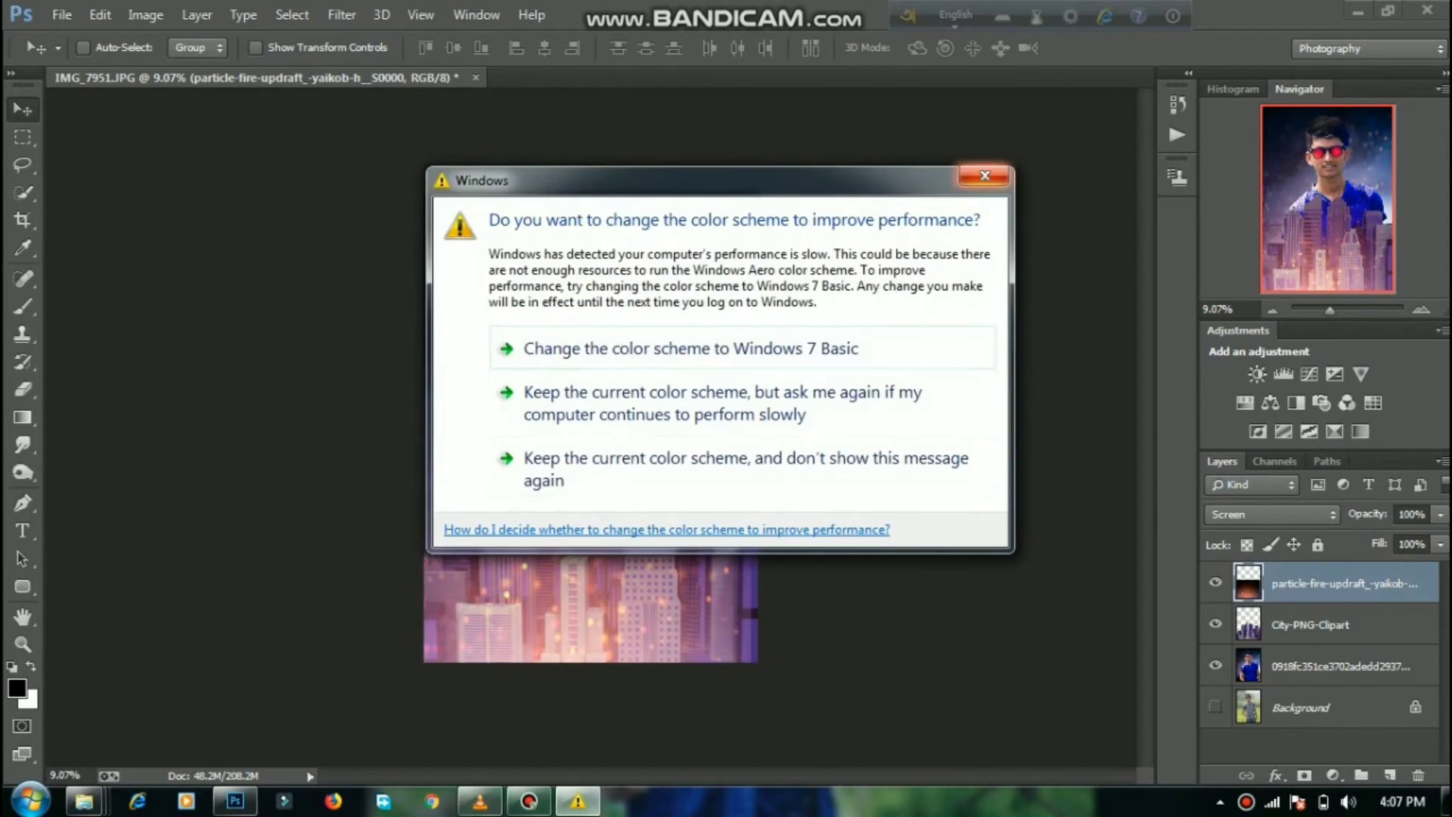
left_click(985, 176)
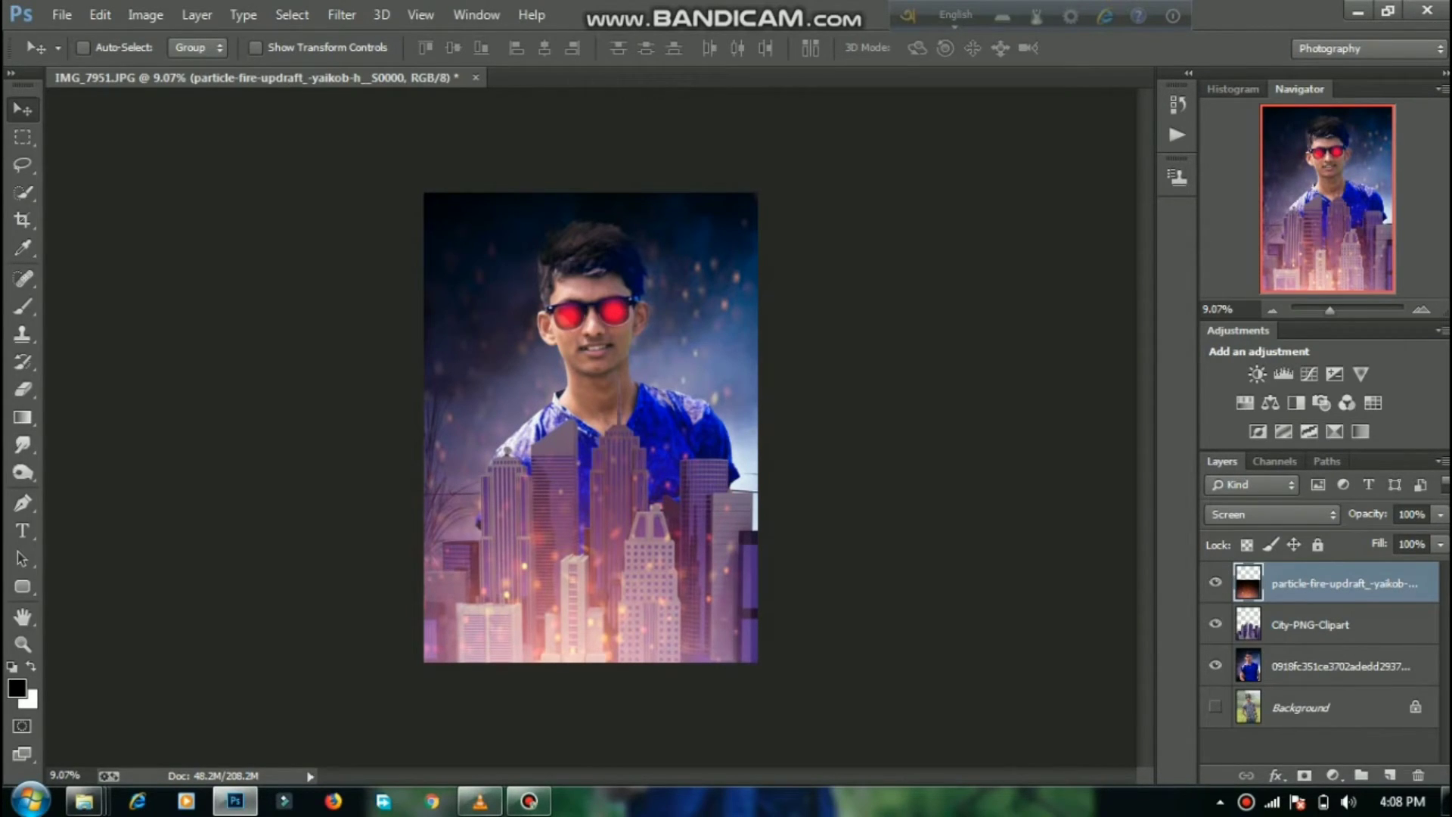
Step: Merge the City-PNG-Clipart layer down into the background layer with the man, and merge the fire-particle layer into the result
right_click(1286, 625)
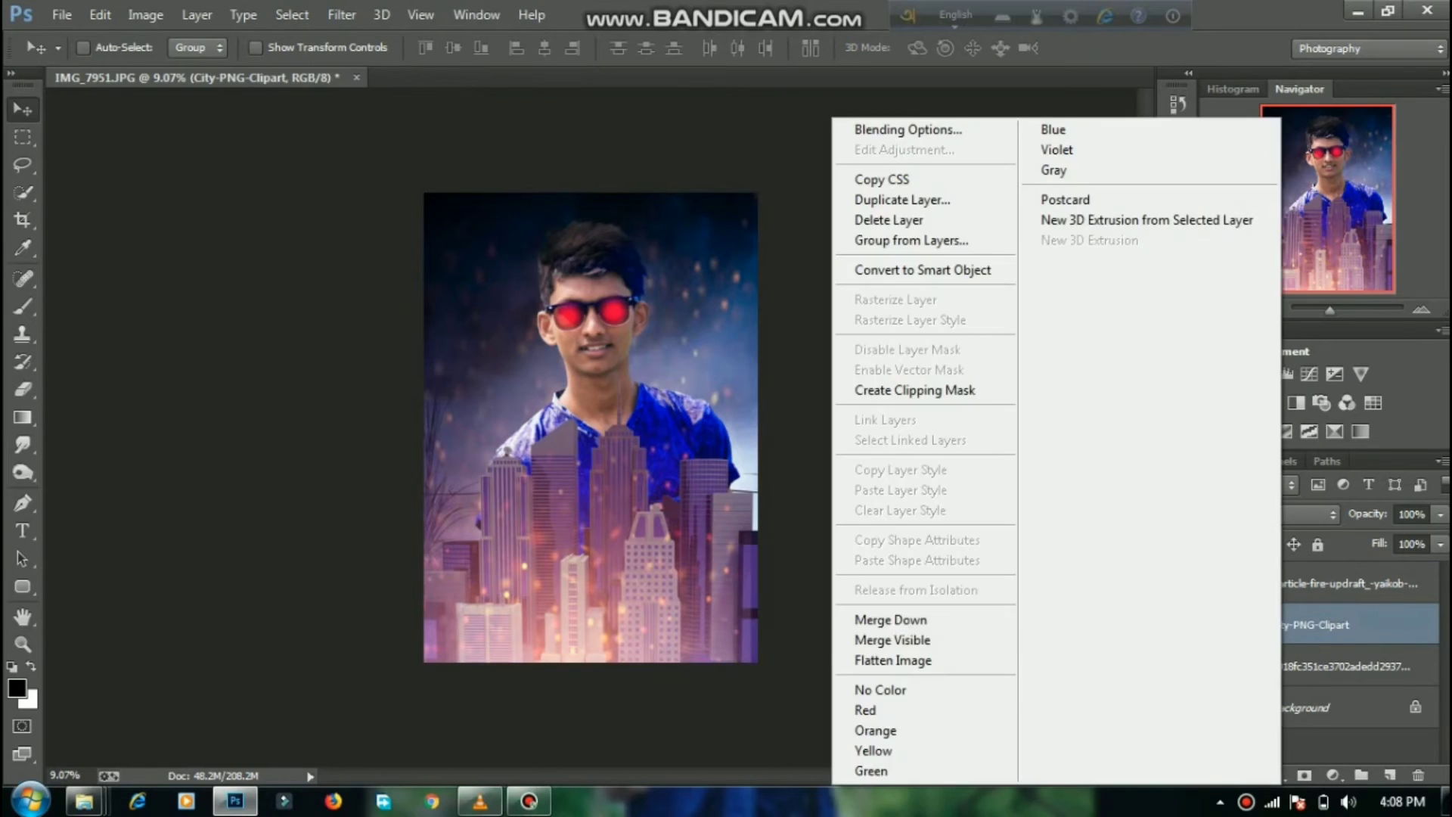
left_click(926, 620)
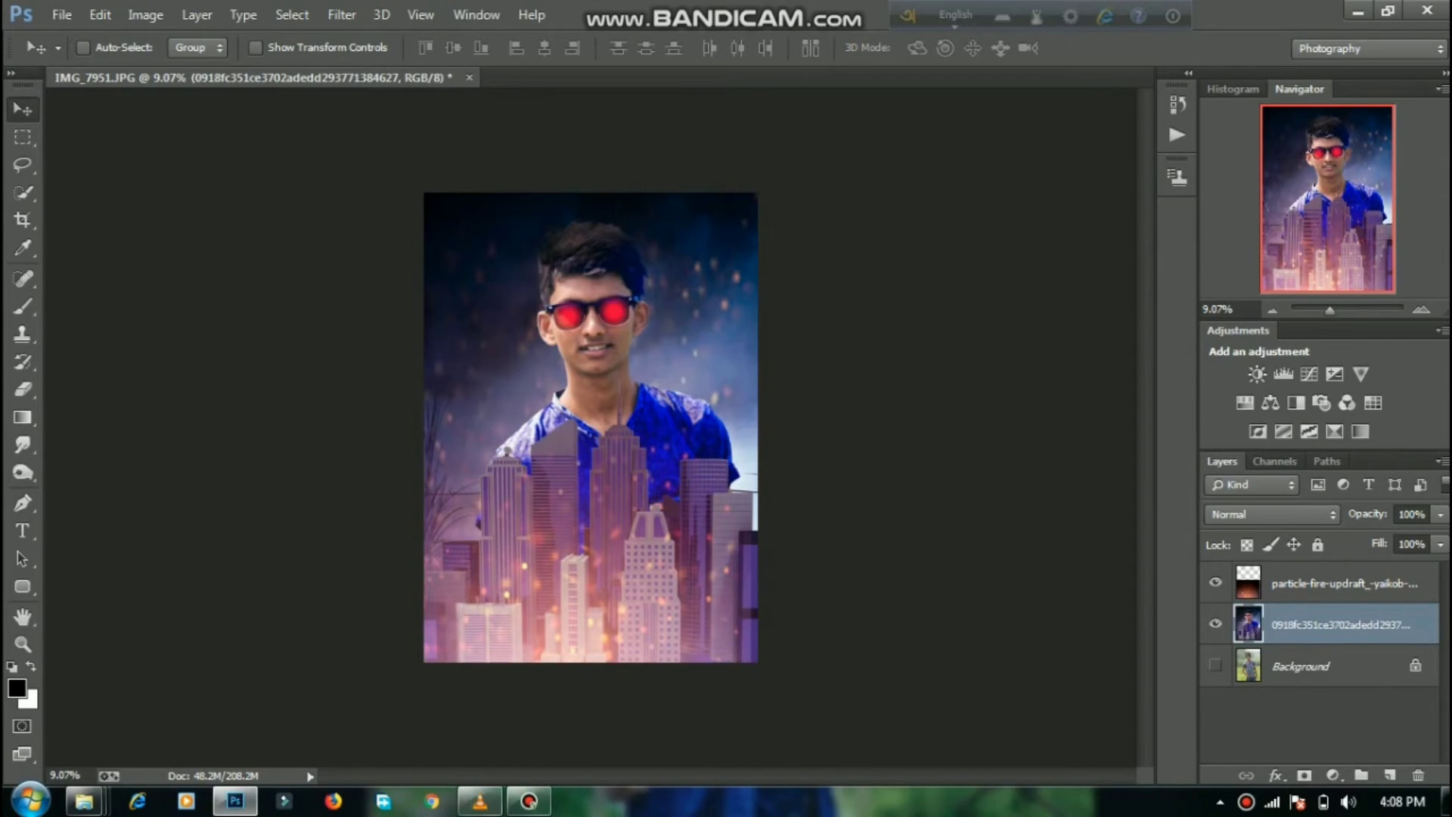
right_click(1278, 583)
left_click(889, 620)
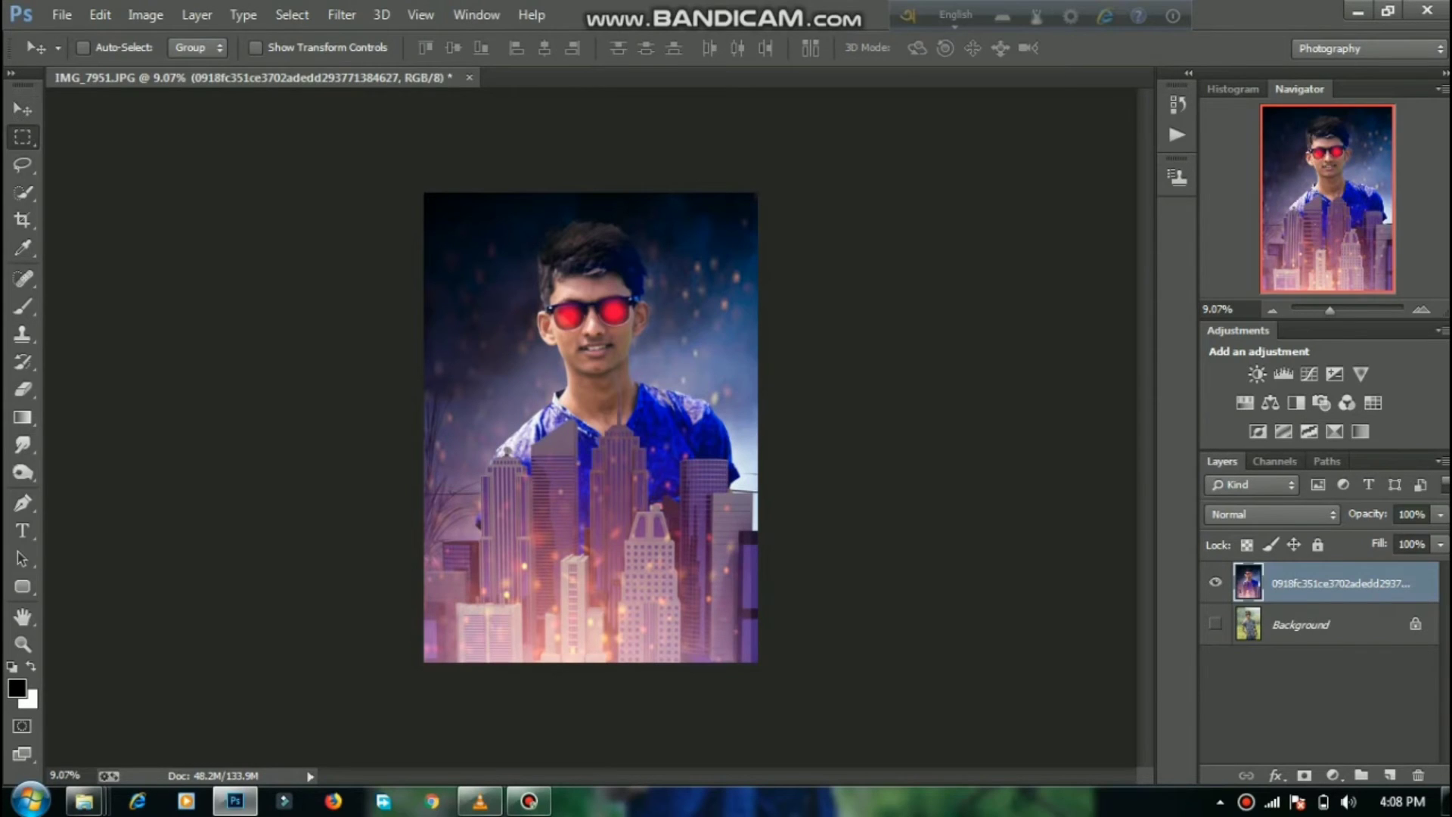
Step: Open the merged composite in the Camera Raw Filter, lower its Temperature slightly and adjust the basic tone settings
left_click(341, 14)
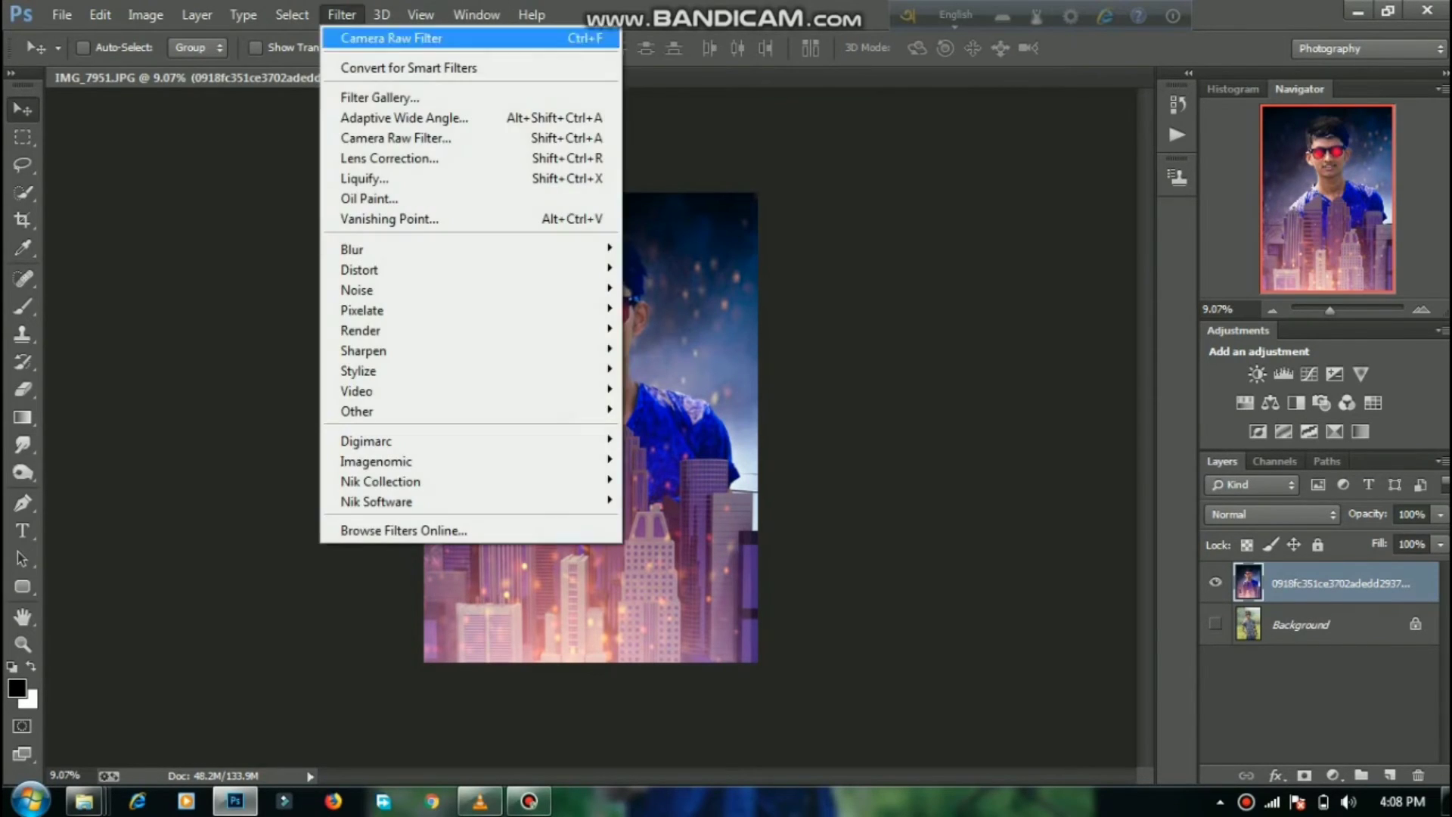
left_click(421, 136)
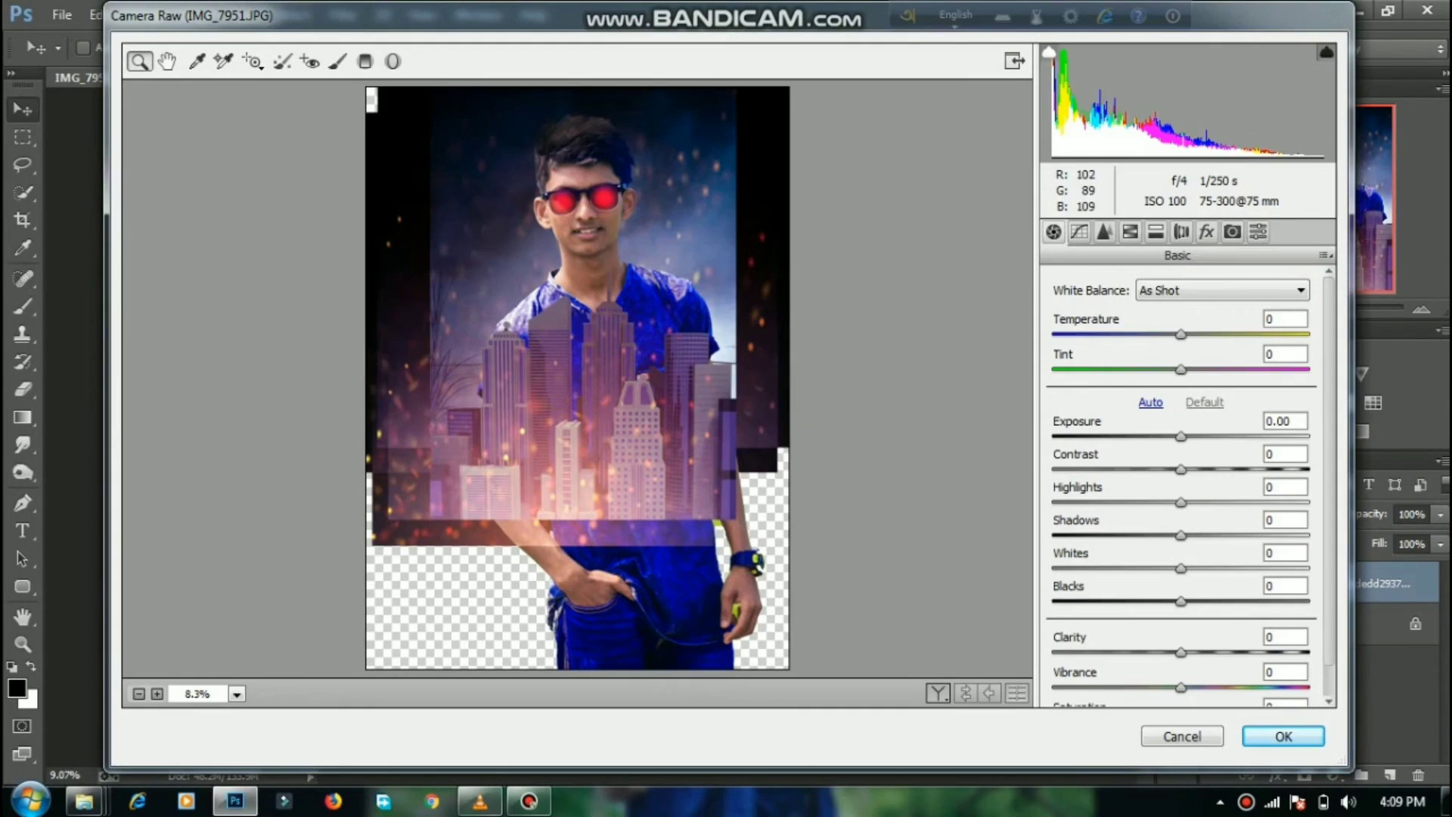
key("Down")
key("Down")
key("Down")
key("Down")
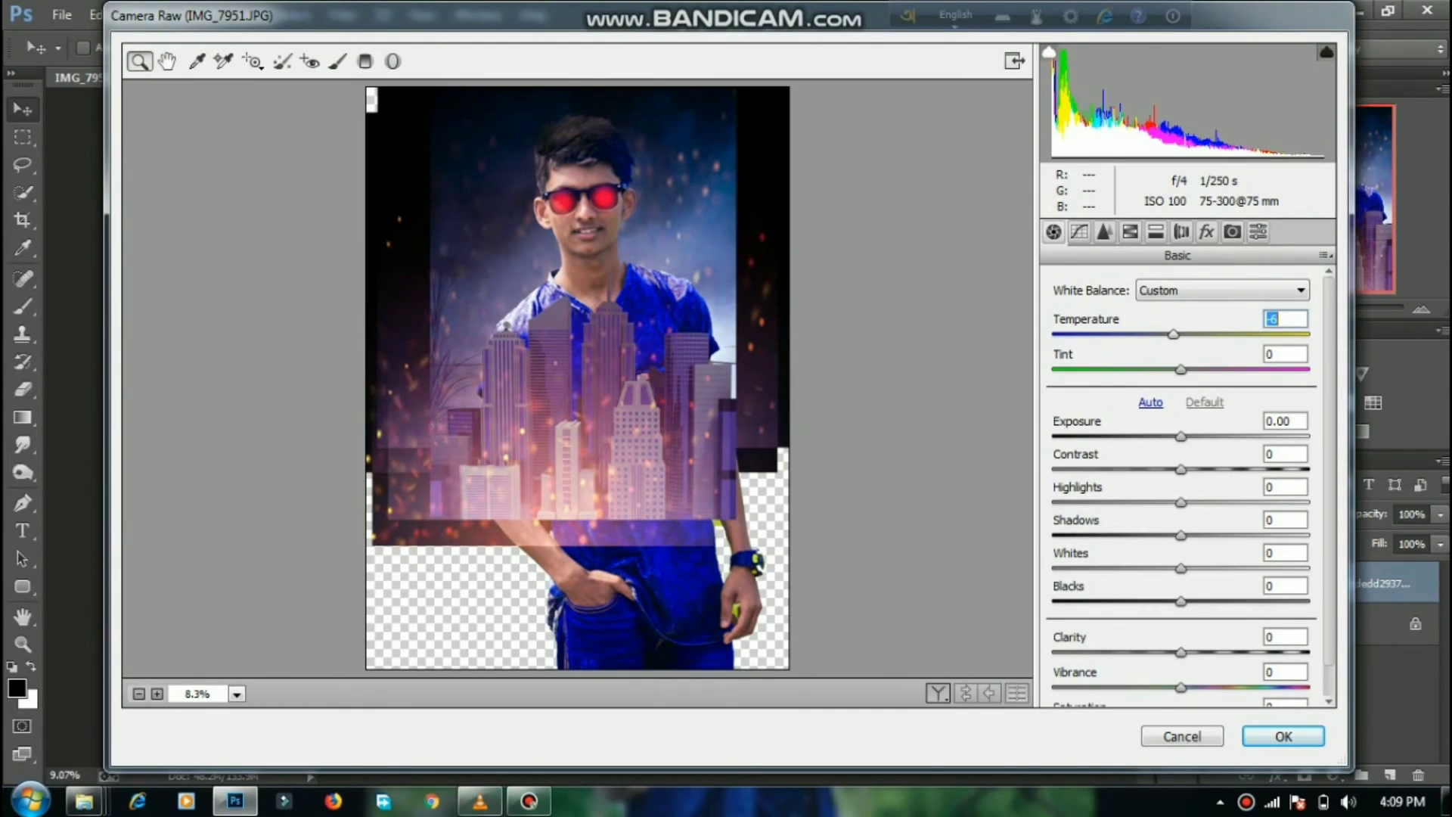
left_click_drag(1181, 436, 1175, 601)
Step: Set the composite's sharpening Amount to 45 and raise its Luminance noise reduction
left_click(1105, 232)
left_click_drag(1054, 318, 1130, 318)
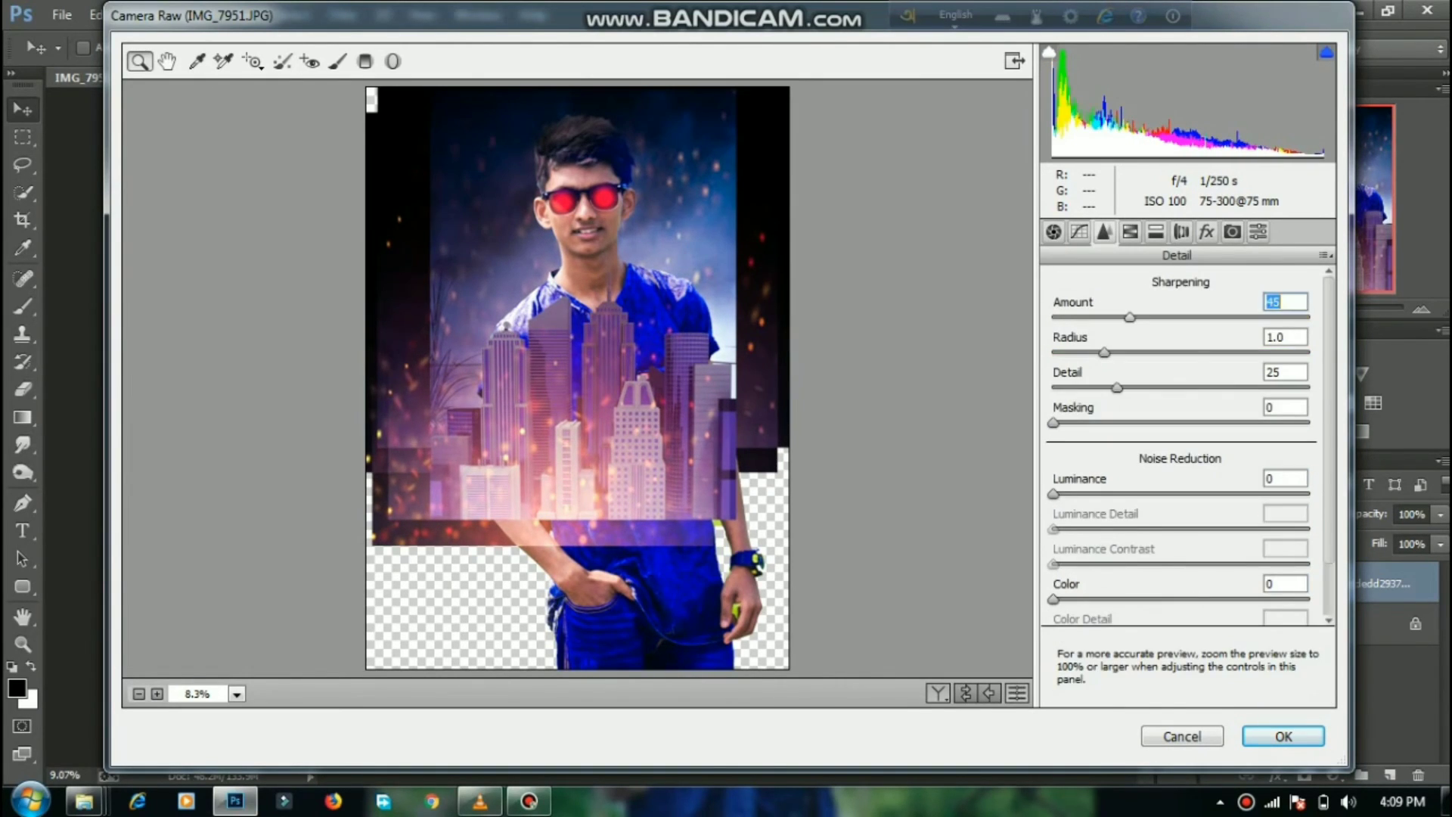
left_click_drag(1053, 494, 1112, 493)
Step: Adjust the composite's Blues saturation and Oranges luminance, apply the Camera Raw changes, and close the stray Internet Explorer window
left_click(1130, 232)
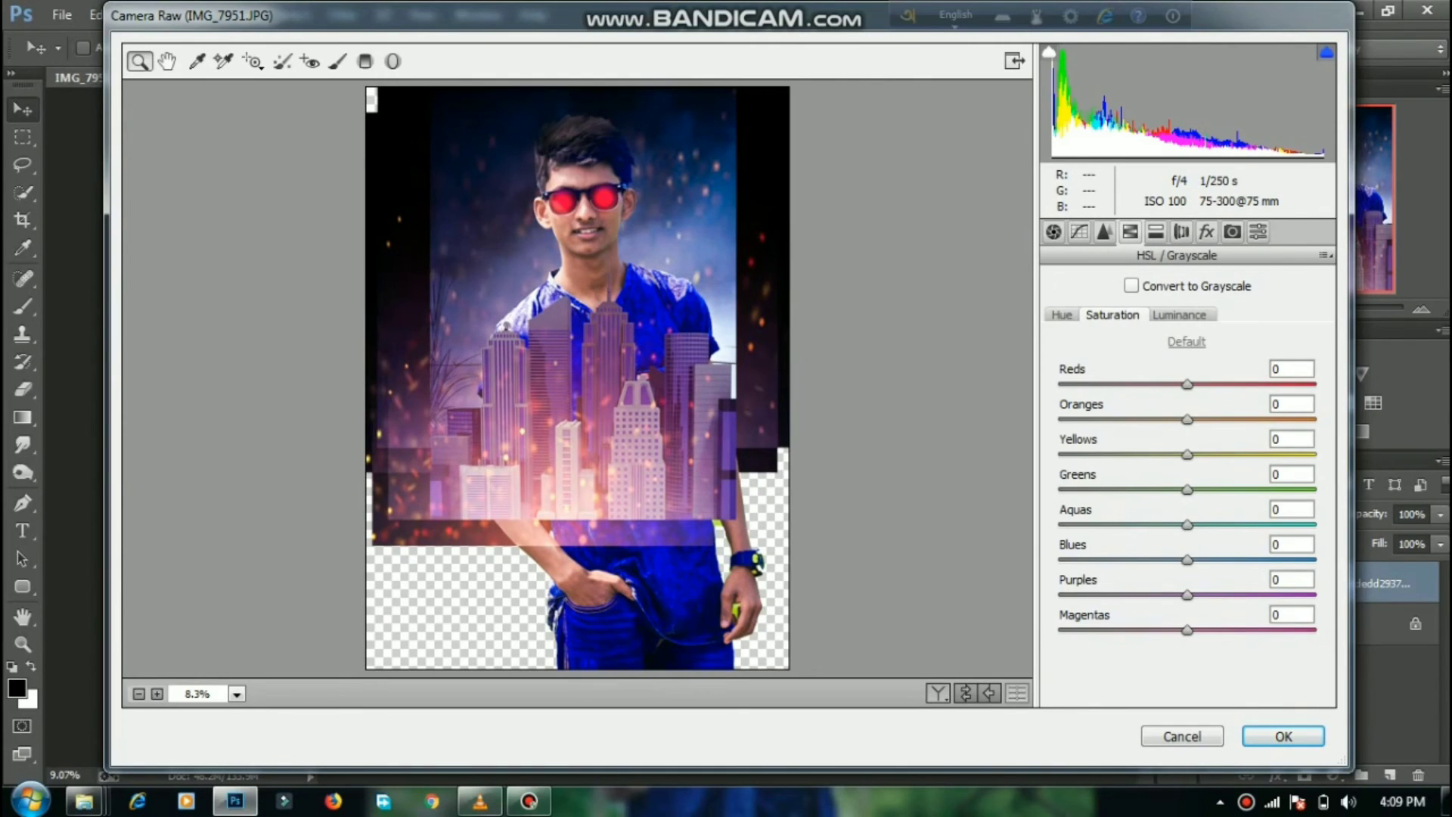
left_click(1188, 560)
left_click(1179, 314)
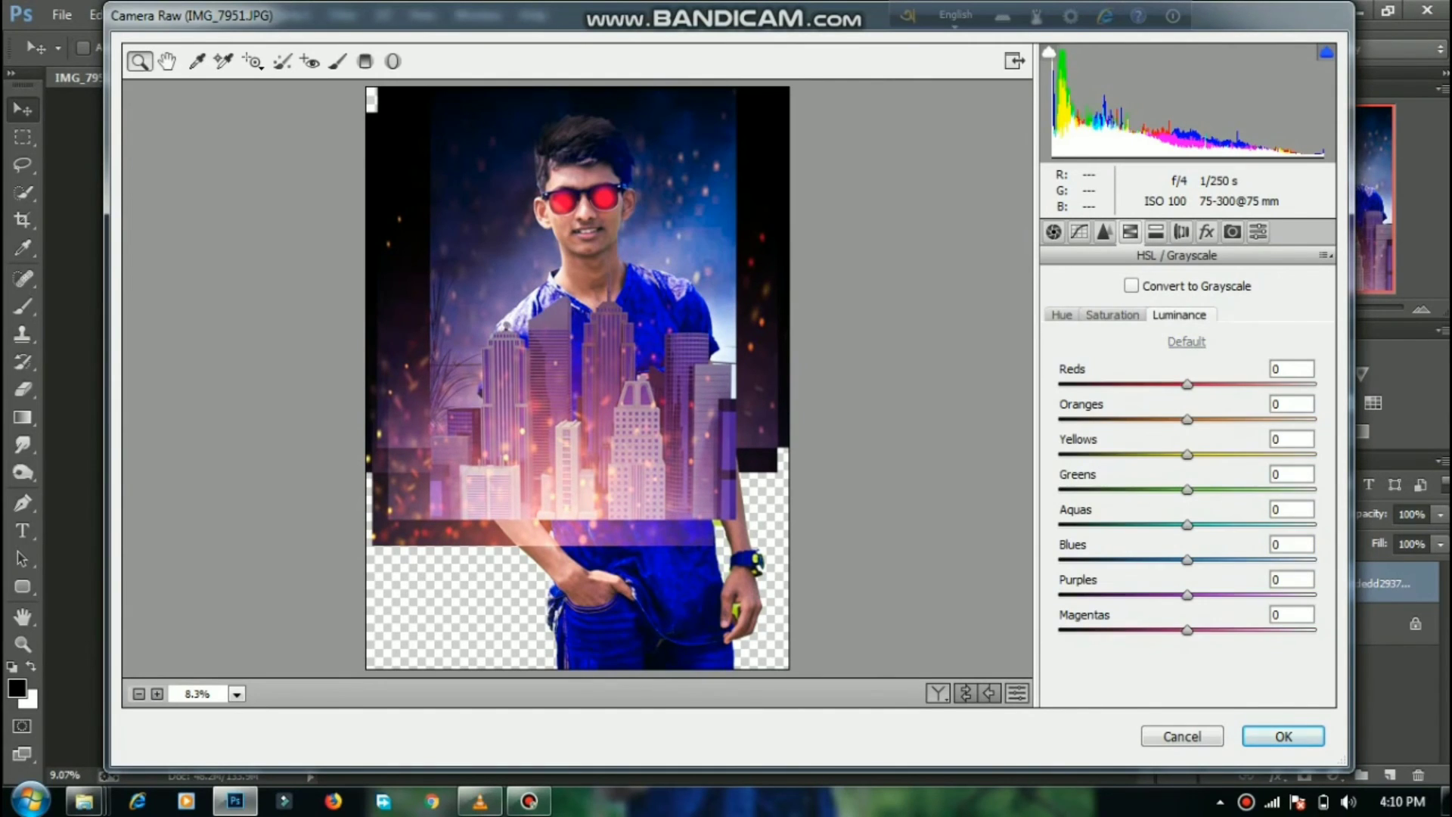
left_click(1188, 419)
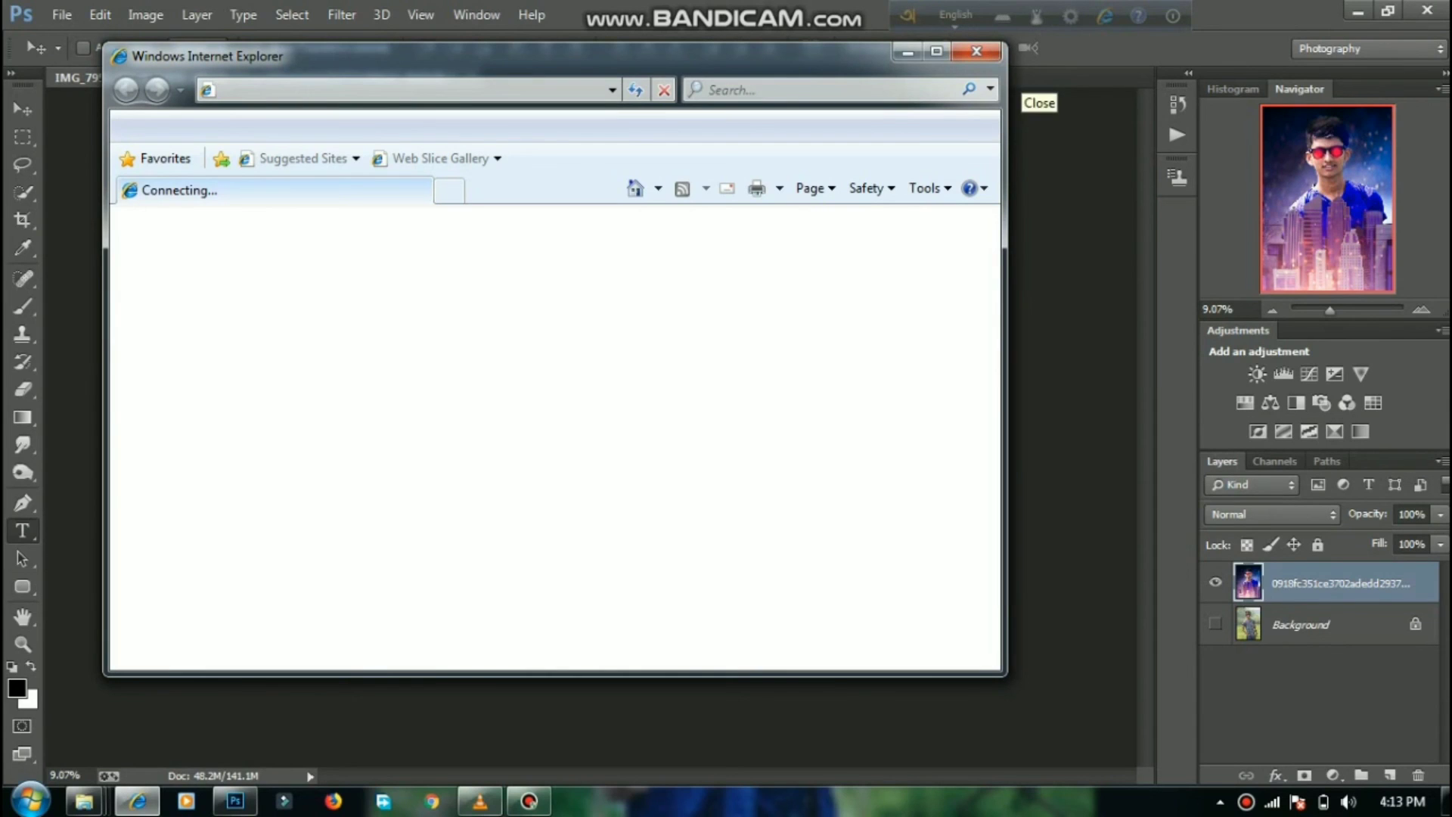
left_click(977, 52)
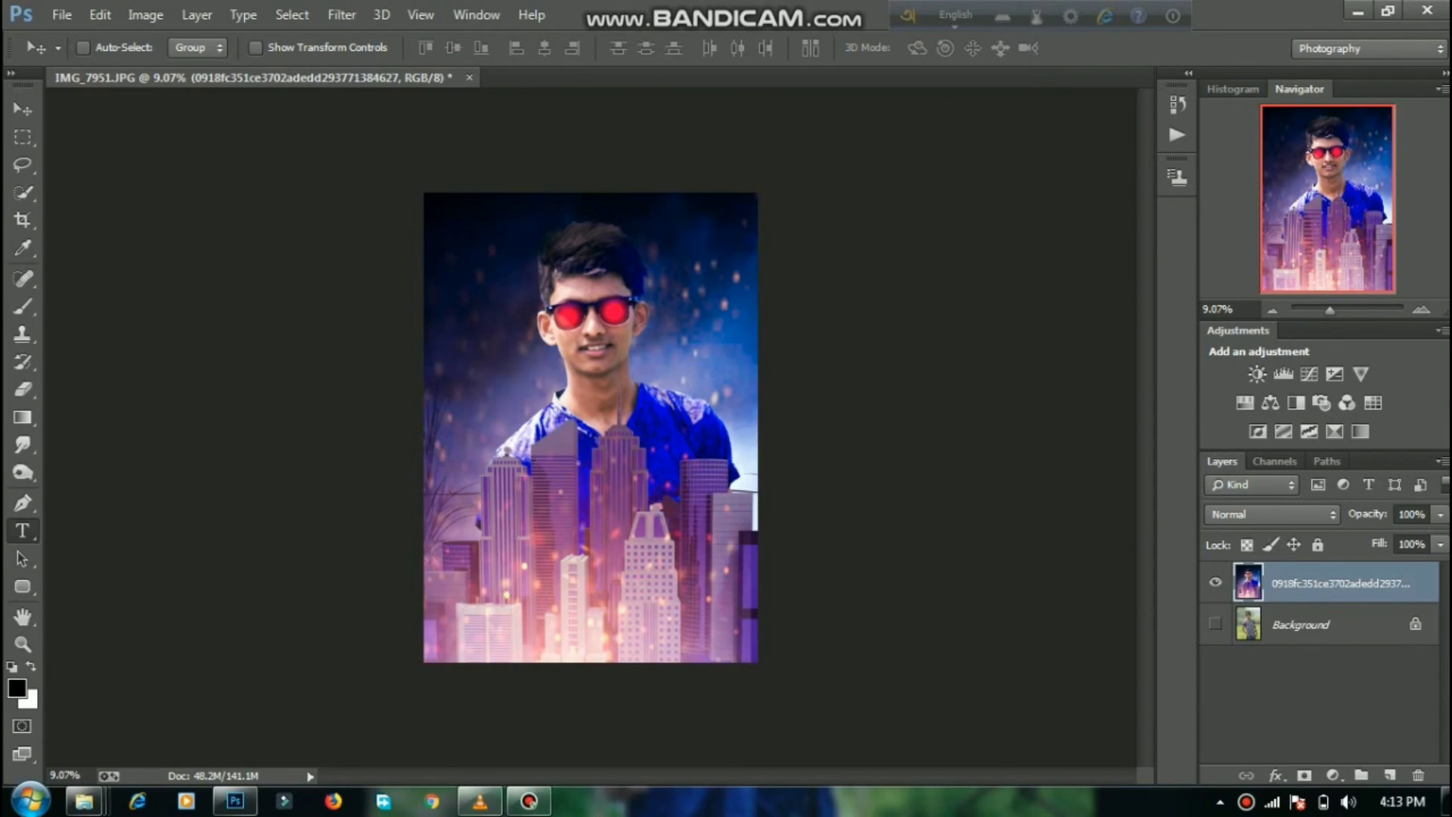